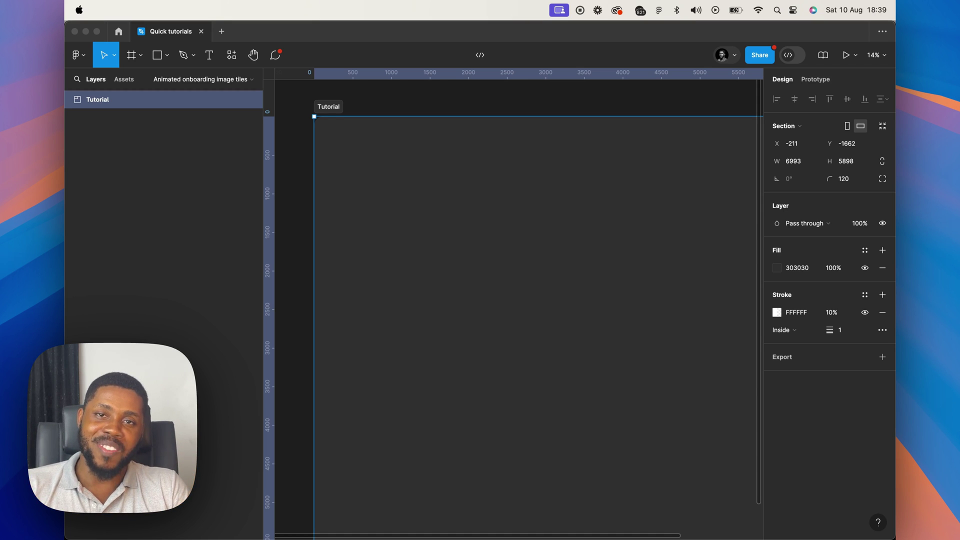
# Create an iPhone 13 & 14 frame (390 × 844) inside the Tutorial section.
pyautogui.click(473, 239)
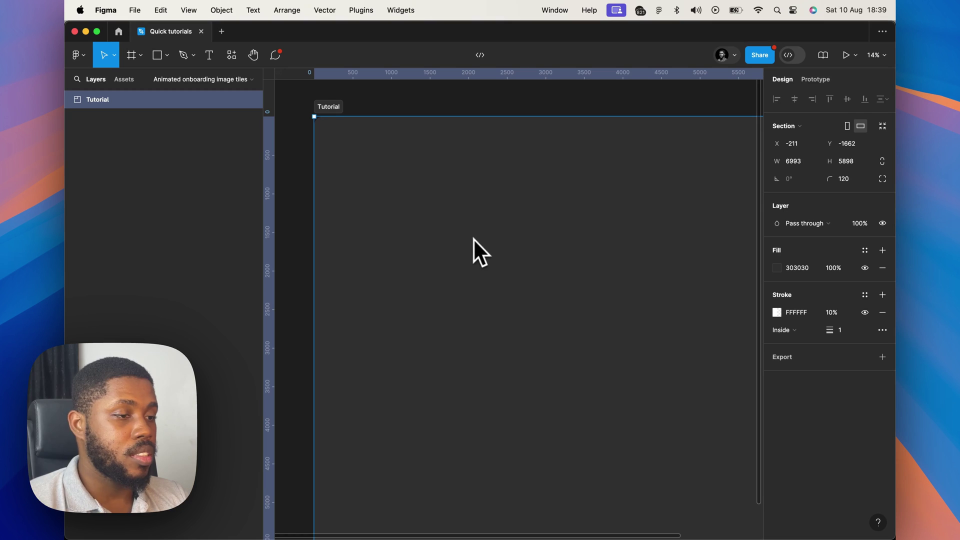
pyautogui.press('a')
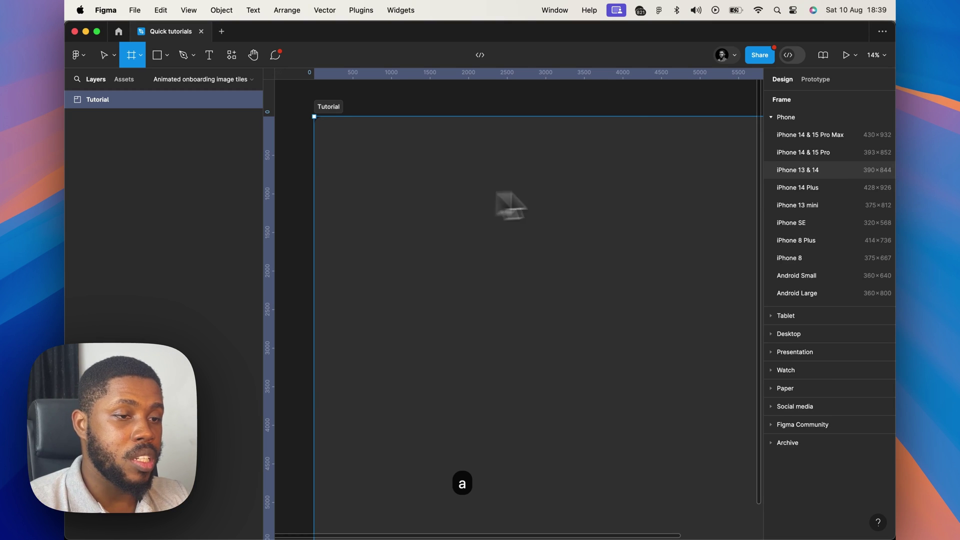
pyautogui.click(841, 175)
pyautogui.moveTo(738, 310); pyautogui.dragTo(396, 257)
pyautogui.scroll(5, 397, 260)
pyautogui.scroll(5, 392, 240)
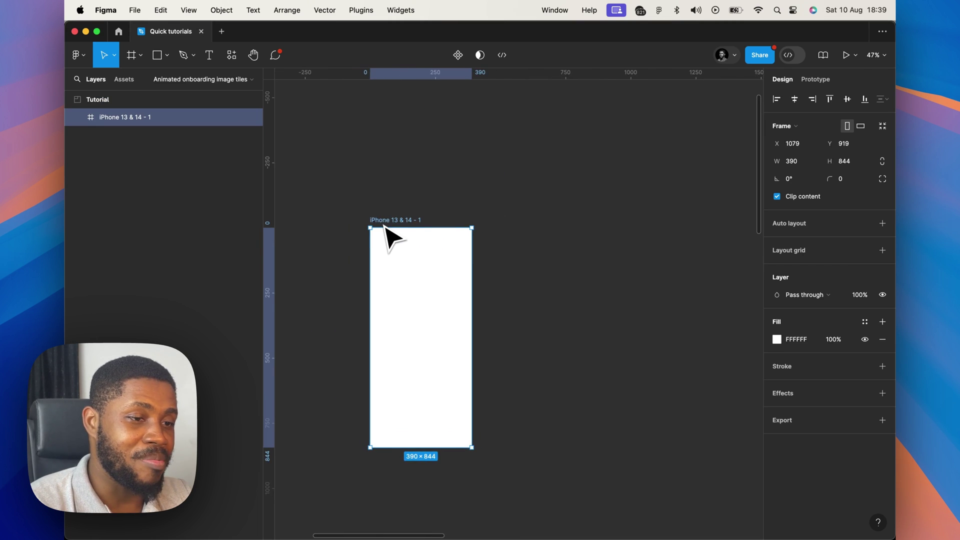
pyautogui.hscroll(-4, 393, 236)
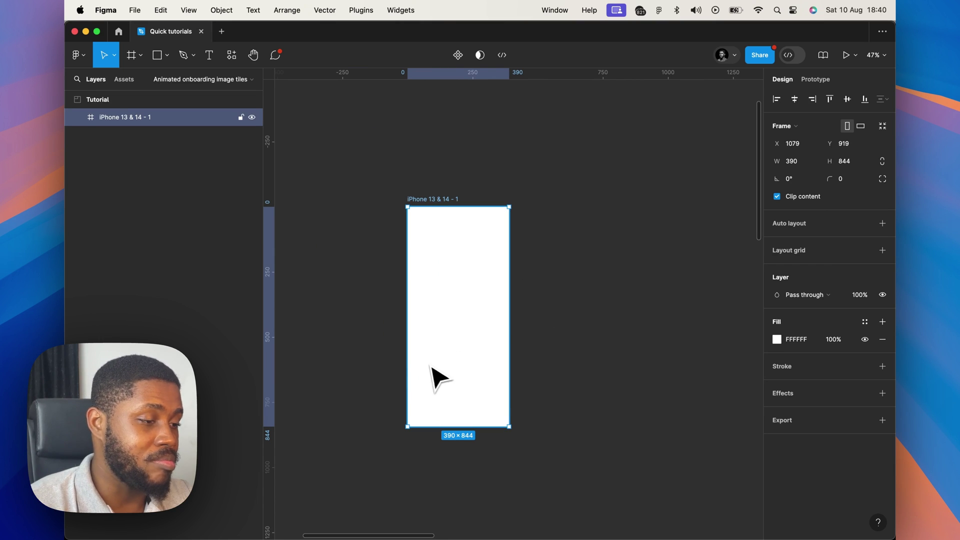
# Add the centred heading "Share memories with people you care about" in Inter Semi Bold 24 to the lower part of the phone frame.
pyautogui.press('t')
pyautogui.scroll(5, 428, 368)
pyautogui.scroll(2, 428, 368)
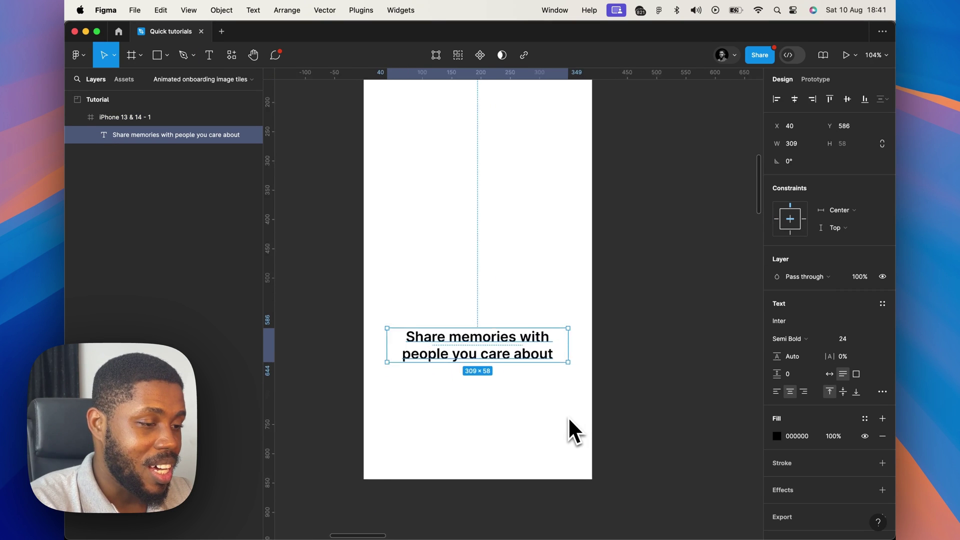
# Duplicate the heading, move the copy below the original and change its text to "Next".
pyautogui.scroll(3, 569, 418)
pyautogui.scroll(-5, 569, 418)
pyautogui.scroll(1, 569, 418)
pyautogui.press('cmd+d')
pyautogui.moveTo(551, 322); pyautogui.dragTo(551, 373)
pyautogui.press('Return')
pyautogui.write('N')
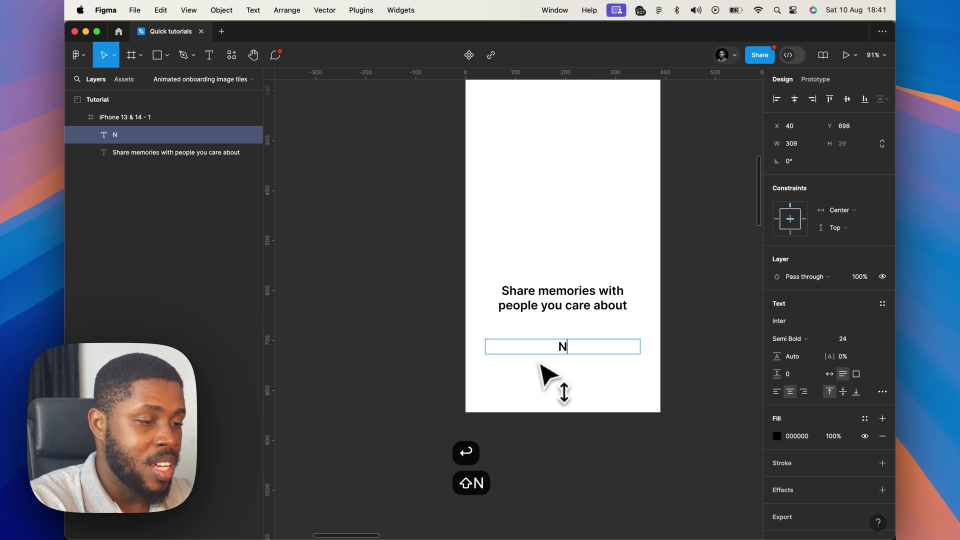
pyautogui.write('ext')
pyautogui.press('Escape')
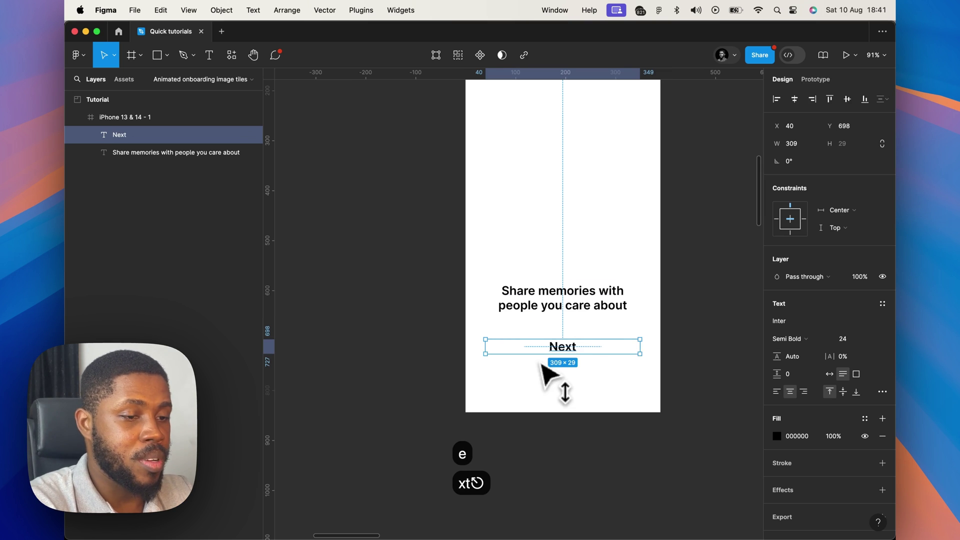
# Set the font size of the "Next" label to 14.
pyautogui.click(854, 339)
pyautogui.write('14')
pyautogui.press('Return')
# Wrap the "Next" label in an auto layout frame with 24 horizontal and 24 vertical padding.
pyautogui.hotkey('shift', 'a')
pyautogui.click(570, 364)
pyautogui.click(564, 349)
pyautogui.write('24')
pyautogui.press('Tab')
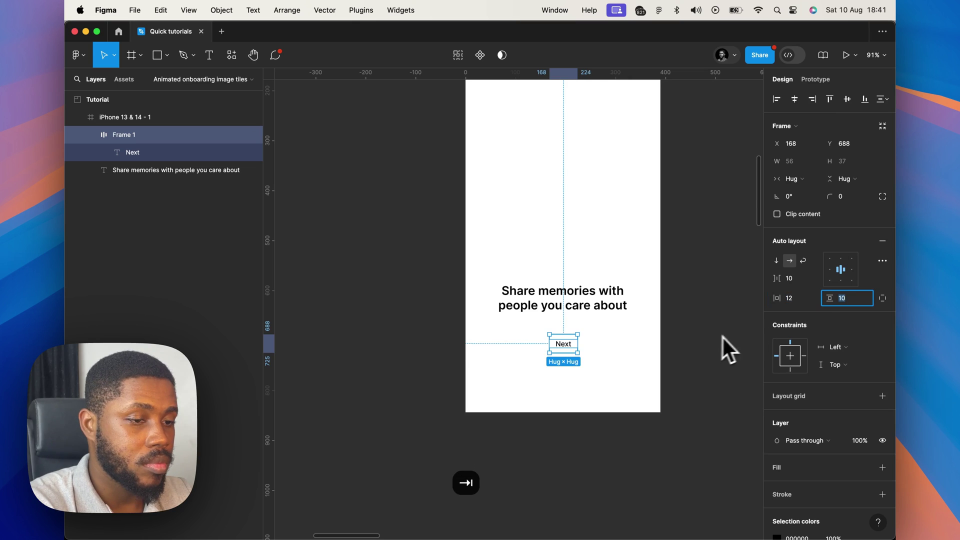
pyautogui.write('24')
pyautogui.press('Return')
# Give the Next button a light orange FFD79A fill and a corner radius of 120.
pyautogui.click(883, 468)
pyautogui.click(776, 485)
pyautogui.click(672, 401)
pyautogui.click(693, 256)
pyautogui.moveTo(693, 257); pyautogui.dragTo(684, 256)
pyautogui.click(846, 196)
pyautogui.write('120')
pyautogui.press('Return')
# Place the Next button in the phone frame's lower right corner, with a duplicate in the lower left at X 24, Y 741.
pyautogui.moveTo(570, 352); pyautogui.dragTo(510, 373)
pyautogui.press('Escape')
pyautogui.scroll(-1, 604, 369)
pyautogui.click(619, 393)
pyautogui.press('super+d')
# Change the label of the duplicated button in the lower left to "Back".
pyautogui.press('t')
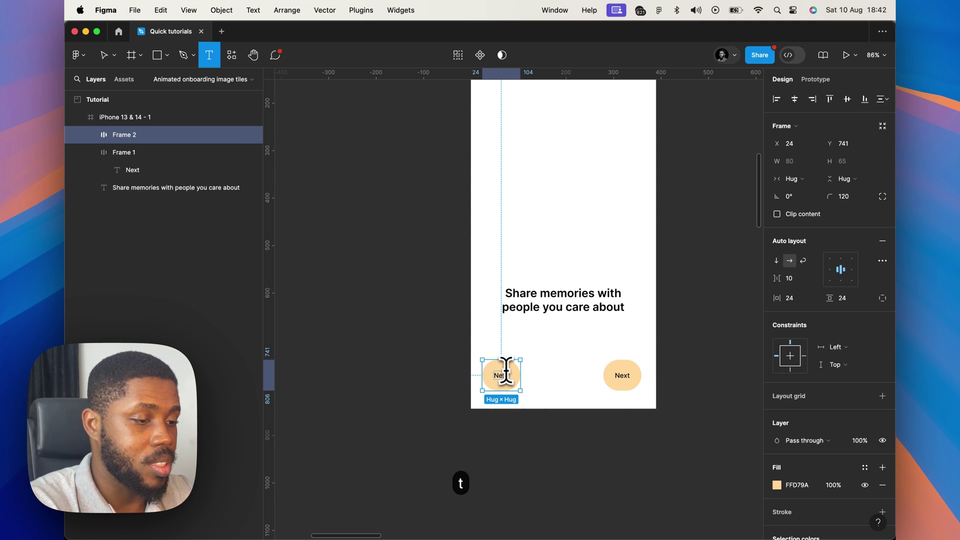
pyautogui.doubleClick(506, 372)
pyautogui.write('Back')
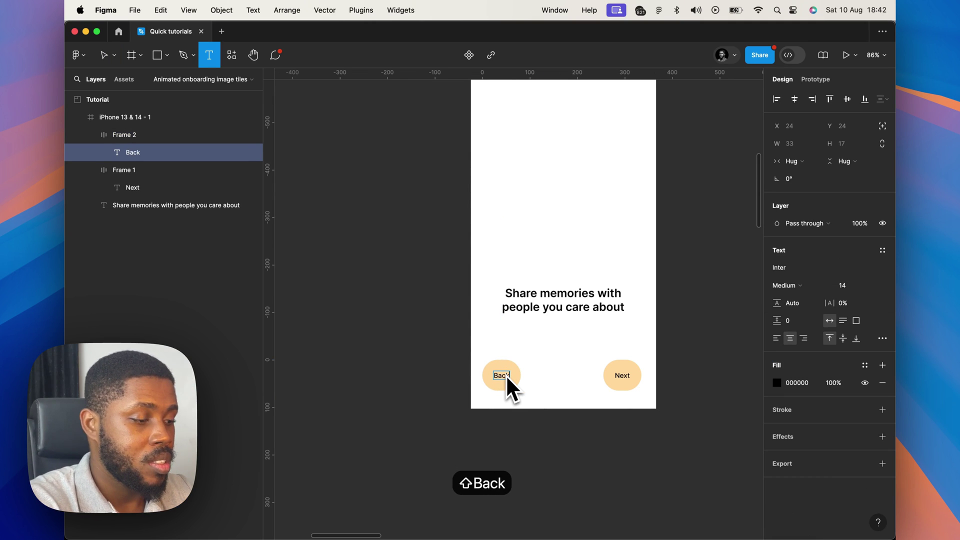
pyautogui.press('Escape')
pyautogui.press('Escape')
# Draw a right-pointing chevron below the phone frame with the Pen tool and set its width to 12.
pyautogui.press('p')
pyautogui.click(564, 437)
pyautogui.click(576, 449)
pyautogui.click(564, 462)
pyautogui.press('Escape')
pyautogui.click(807, 146)
pyautogui.write('12')
pyautogui.press('Return')
# Move the chevron into the Next button, after its label.
pyautogui.press('super+x')
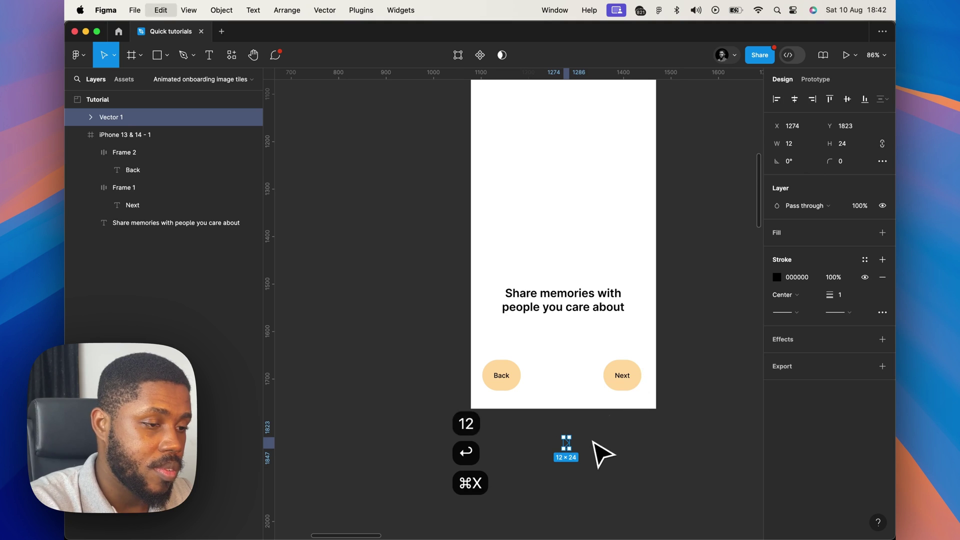
pyautogui.click(633, 390)
pyautogui.press('super+v')
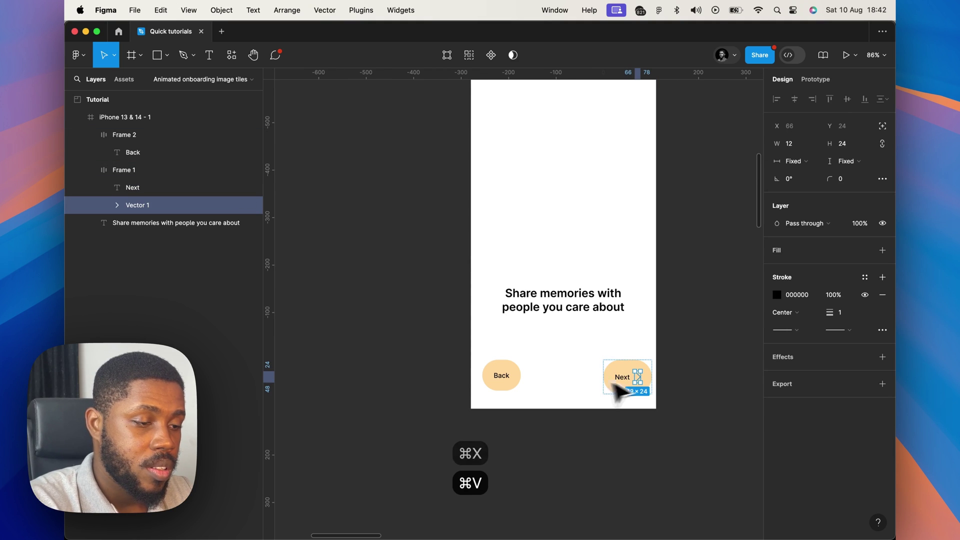
# Add a horizontally flipped copy of the chevron to the Back button, in front of its label.
pyautogui.click(512, 381)
pyautogui.doubleClick(630, 384)
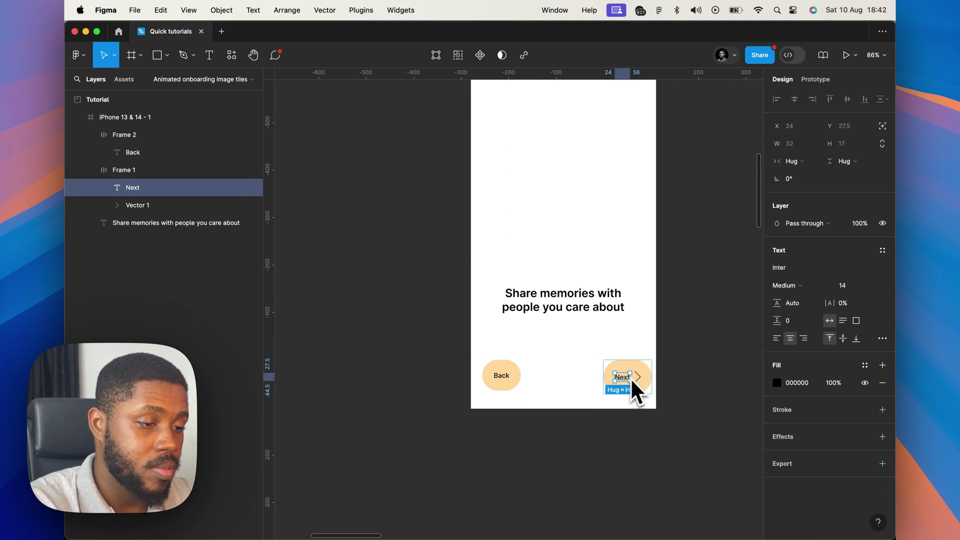
pyautogui.click(639, 386)
pyautogui.press('super+c')
pyautogui.click(505, 381)
pyautogui.press('super+v')
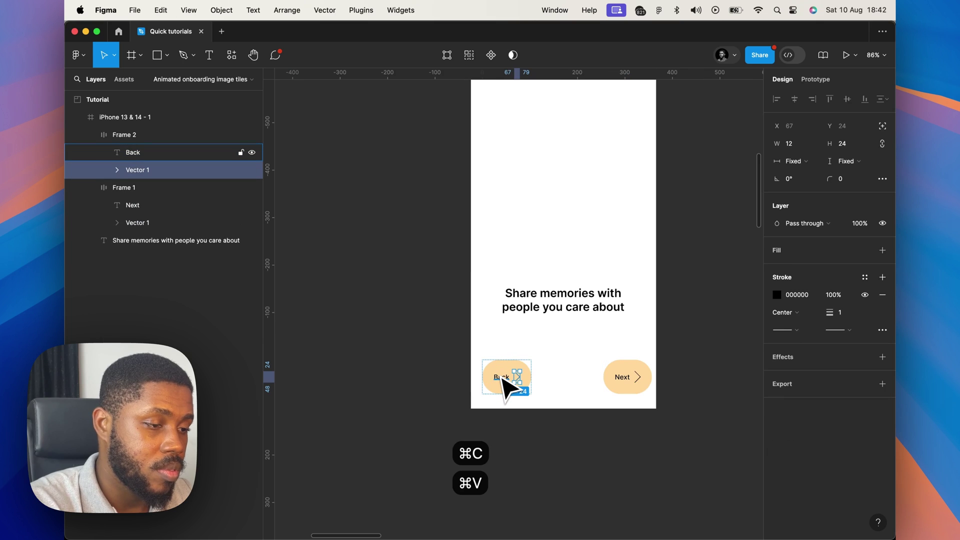
pyautogui.hotkey('shift', 'h')
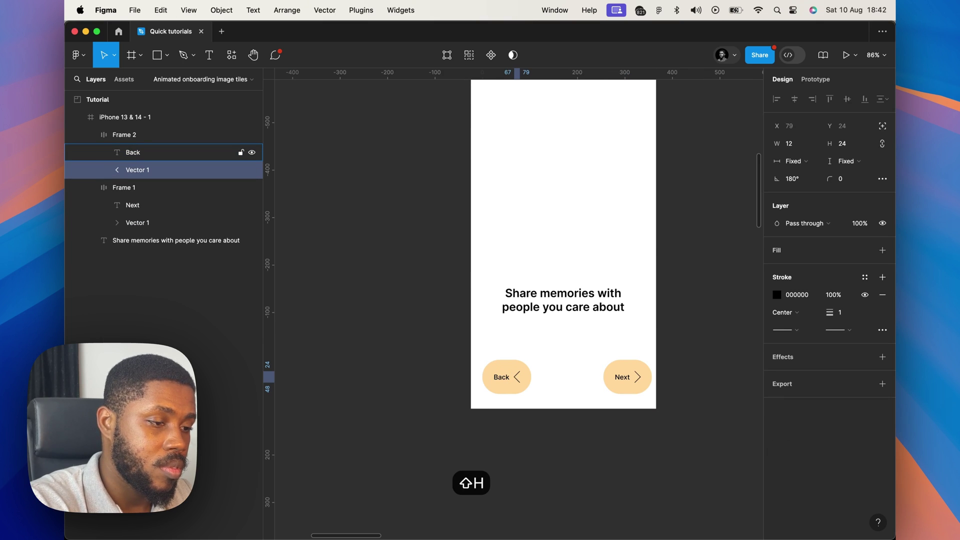
pyautogui.press('Left')
# Remove the orange fill from the Back button.
pyautogui.click(526, 381)
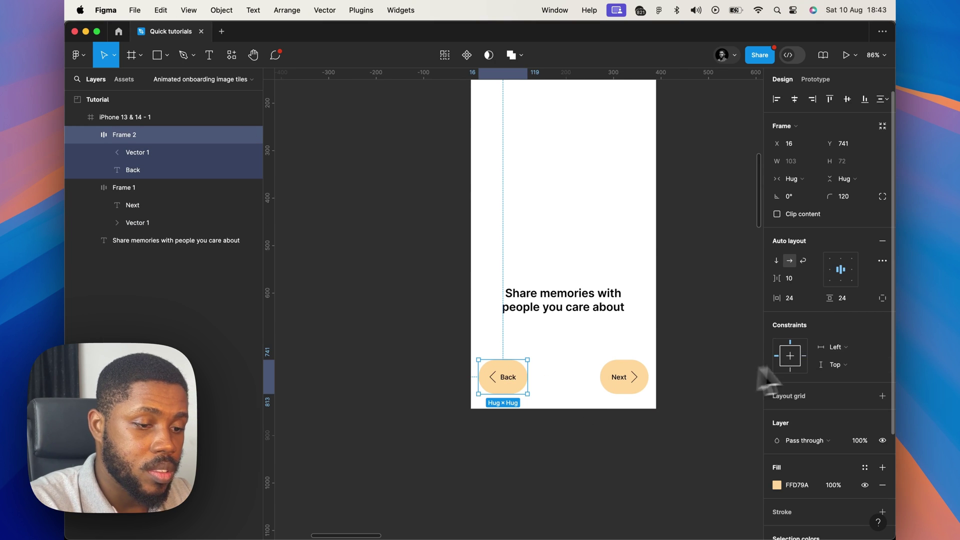
pyautogui.click(798, 484)
pyautogui.press('BackSpace')
pyautogui.click(620, 476)
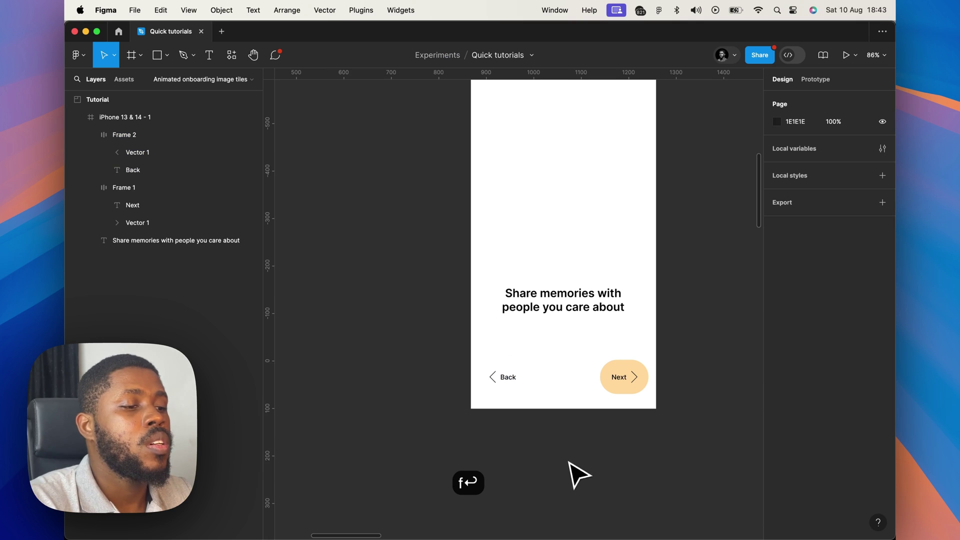
# Draw a 148 × 148 frame beside the phone frame and set its corner radius to 36.
pyautogui.scroll(-5, 552, 458)
pyautogui.scroll(4, 552, 457)
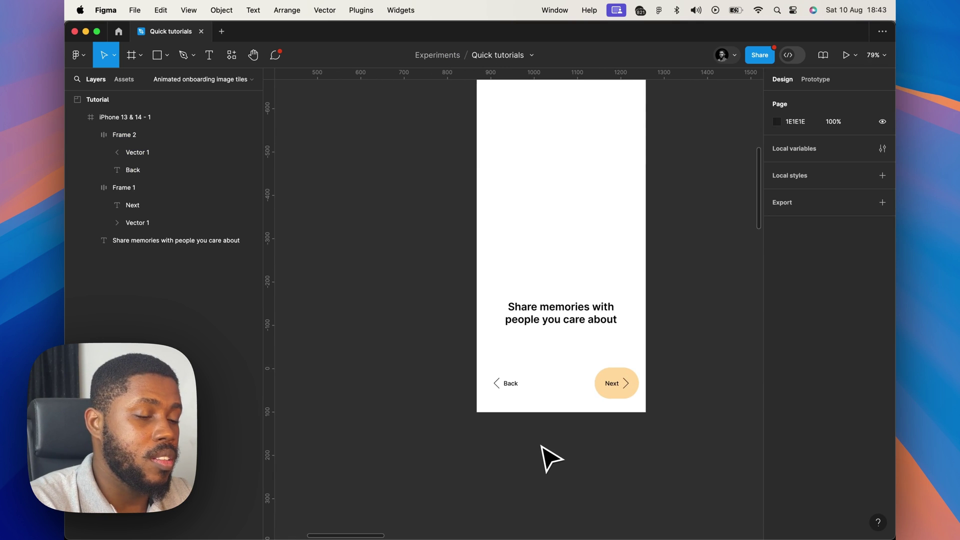
pyautogui.scroll(3, 525, 386)
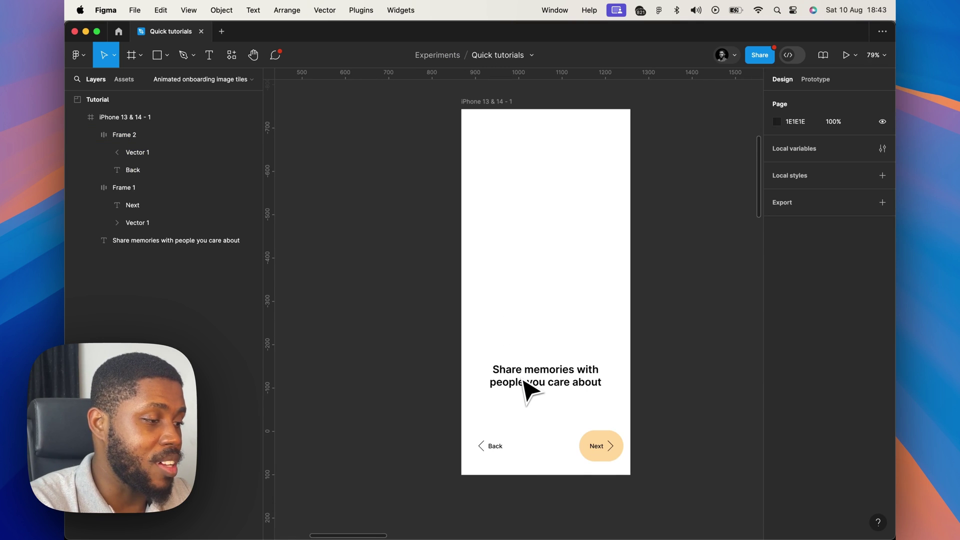
pyautogui.hscroll(4, 525, 370)
pyautogui.scroll(1, 526, 370)
pyautogui.press('a')
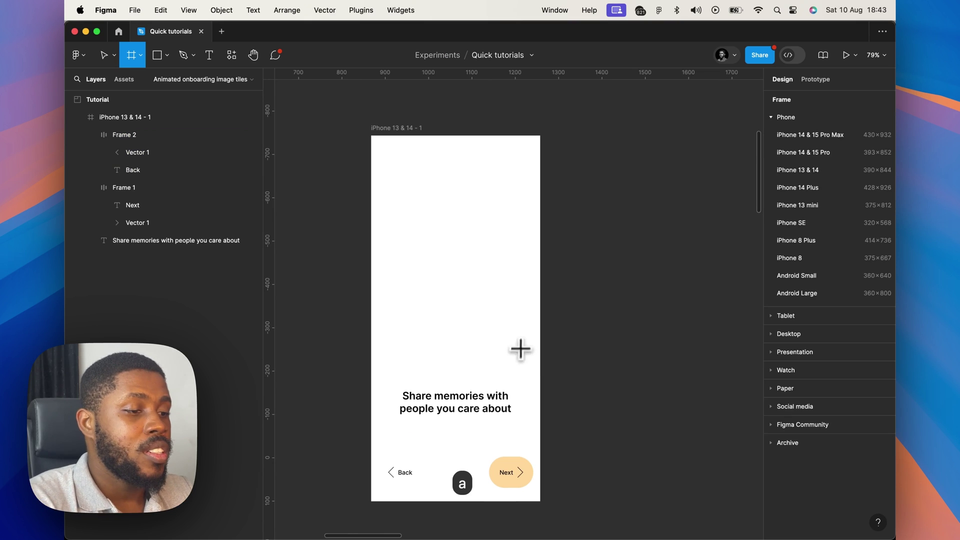
pyautogui.moveTo(575, 247); pyautogui.dragTo(640, 311)
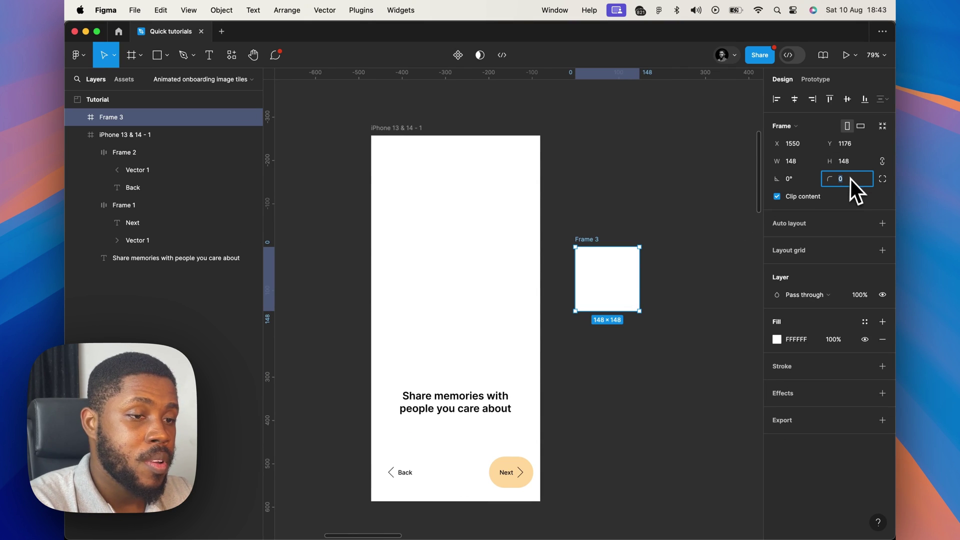
pyautogui.write('36')
pyautogui.press('Return')
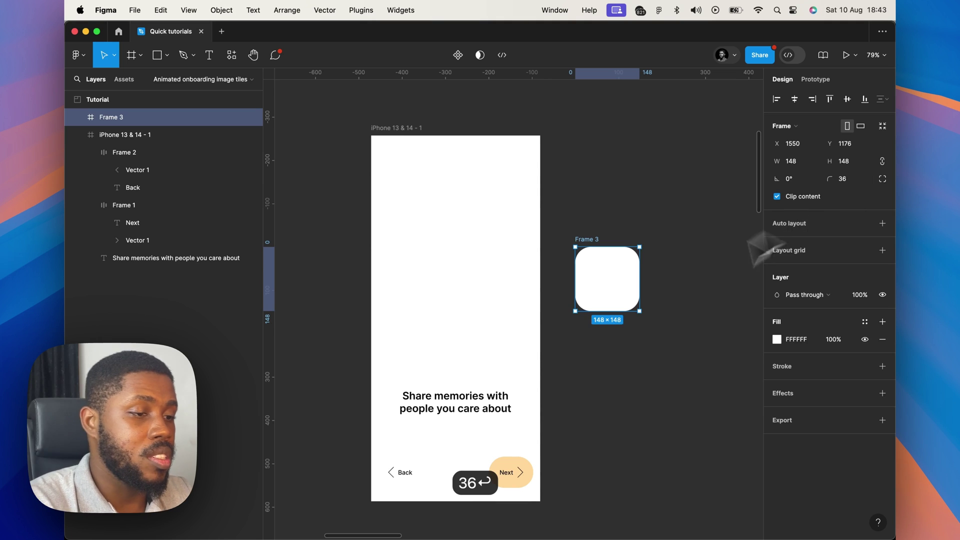
pyautogui.click(591, 357)
# Rename the rounded square frame "Image frame" and move it farther from the phone frame, to X 1735.
pyautogui.scroll(-5, 589, 357)
pyautogui.hscroll(2, 589, 357)
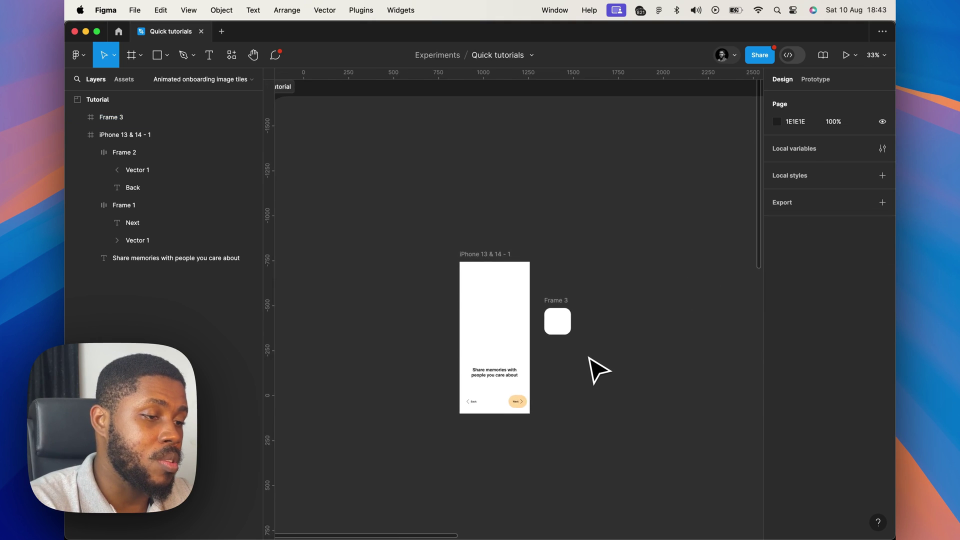
pyautogui.scroll(8, 589, 357)
pyautogui.click(509, 252)
pyautogui.press('super+r')
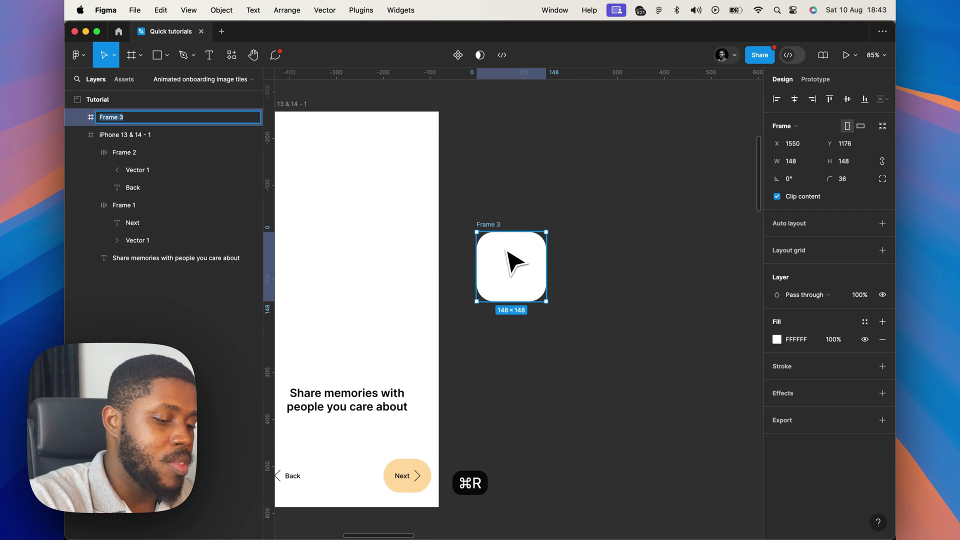
pyautogui.write('Image fra')
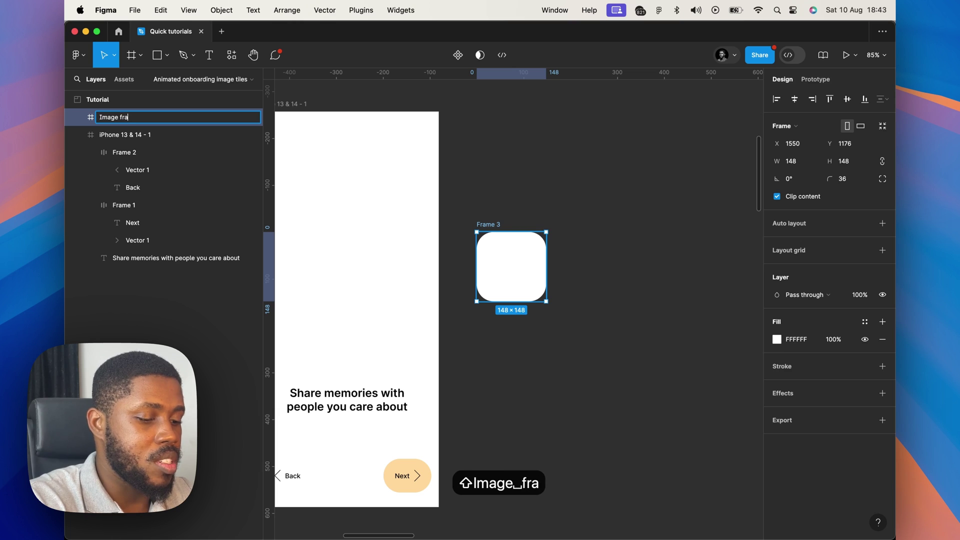
pyautogui.write('me')
pyautogui.press('Return')
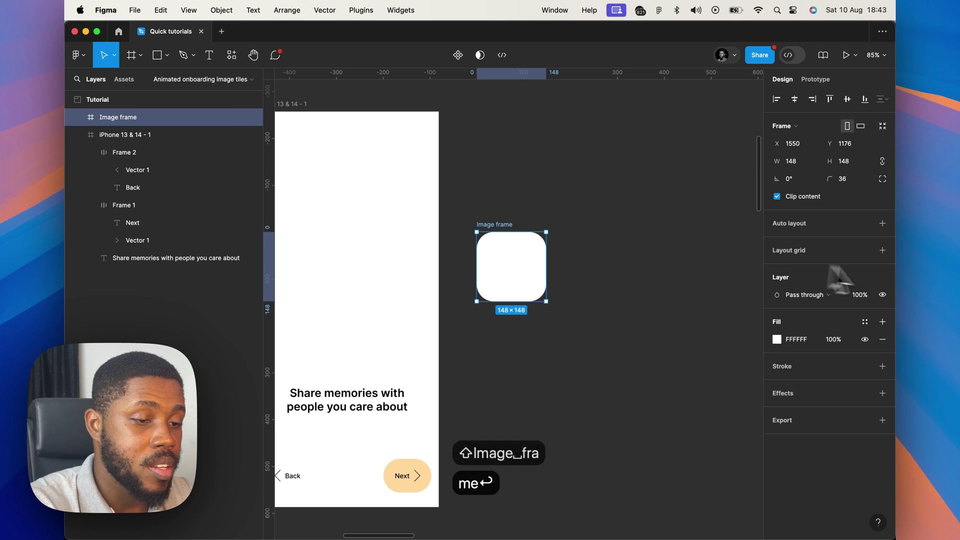
pyautogui.moveTo(511, 288); pyautogui.dragTo(598, 287)
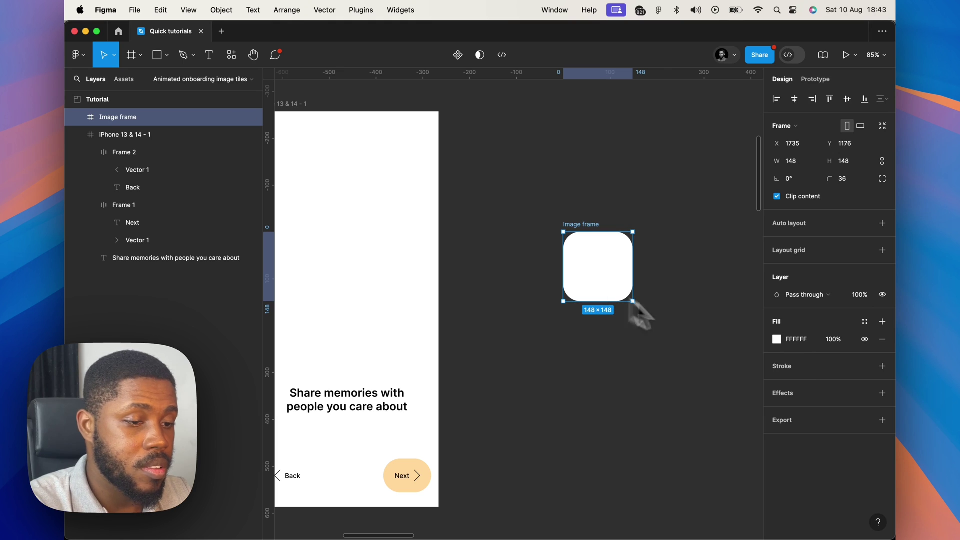
# Run the Content Reel plugin with the image frame selected.
pyautogui.press('super+p')
pyautogui.write('conten')
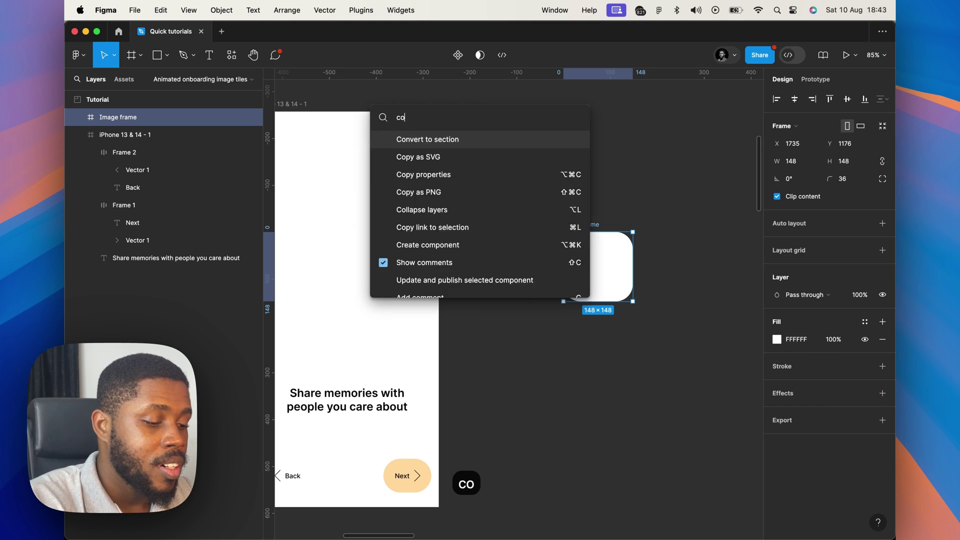
pyautogui.press('Down')
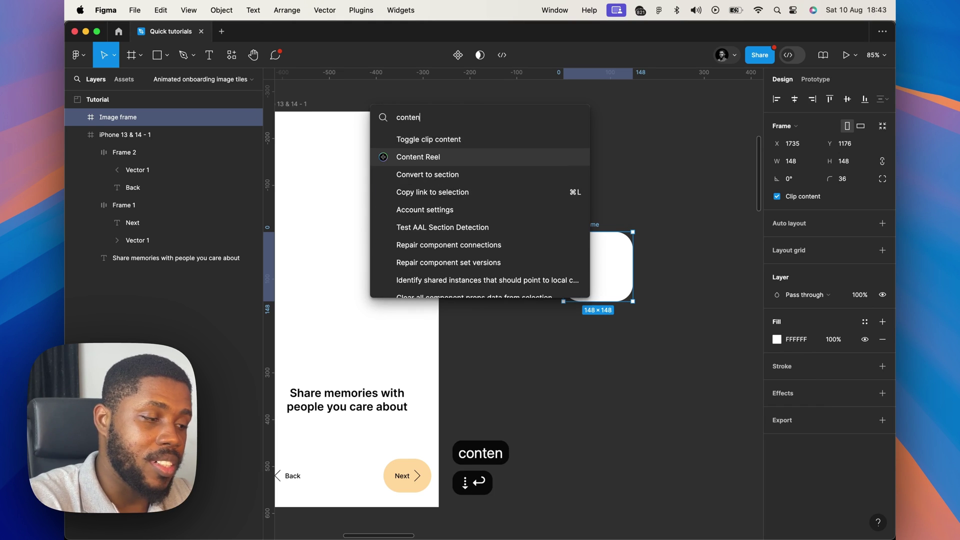
pyautogui.press('Return')
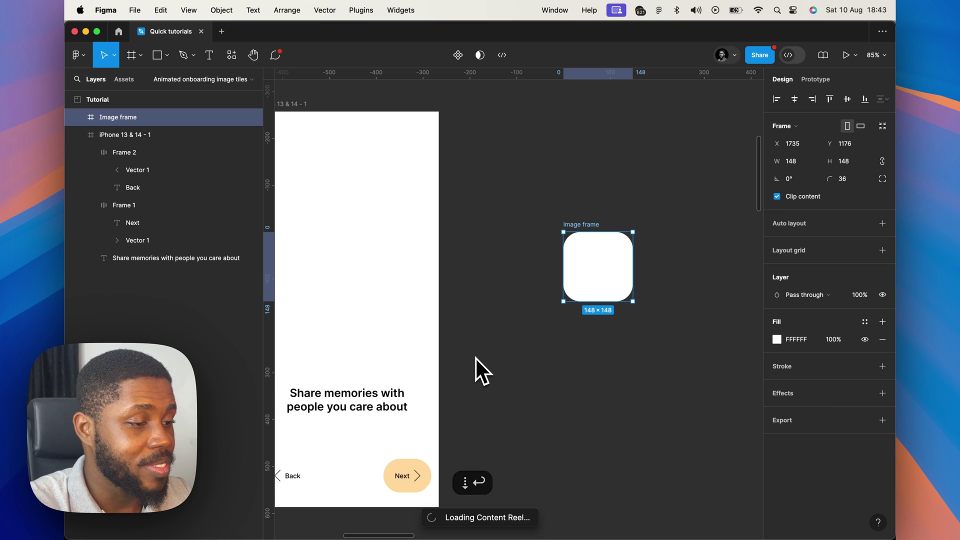
# Fill the image frame with the portrait of the bearded man in glasses from Content Reel's Photos image collection.
pyautogui.click(420, 178)
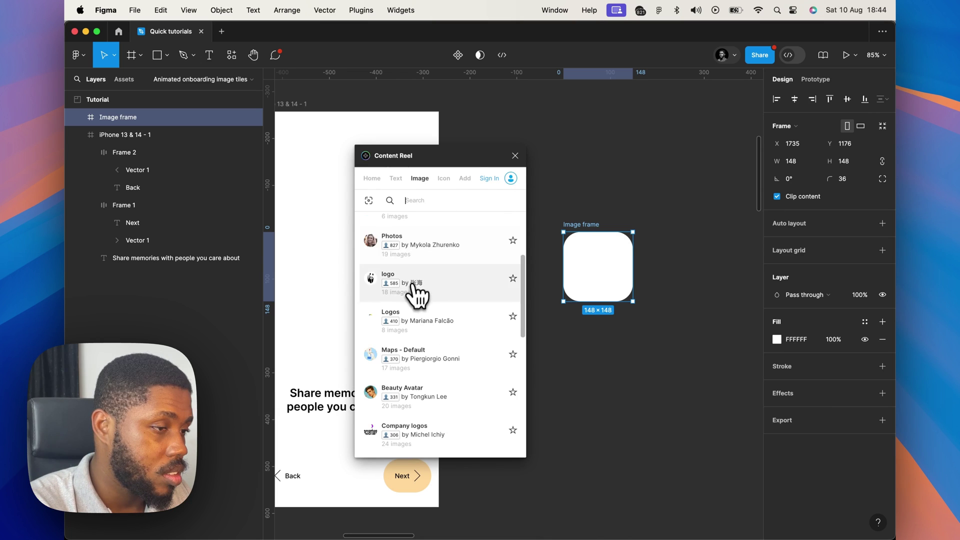
pyautogui.click(426, 259)
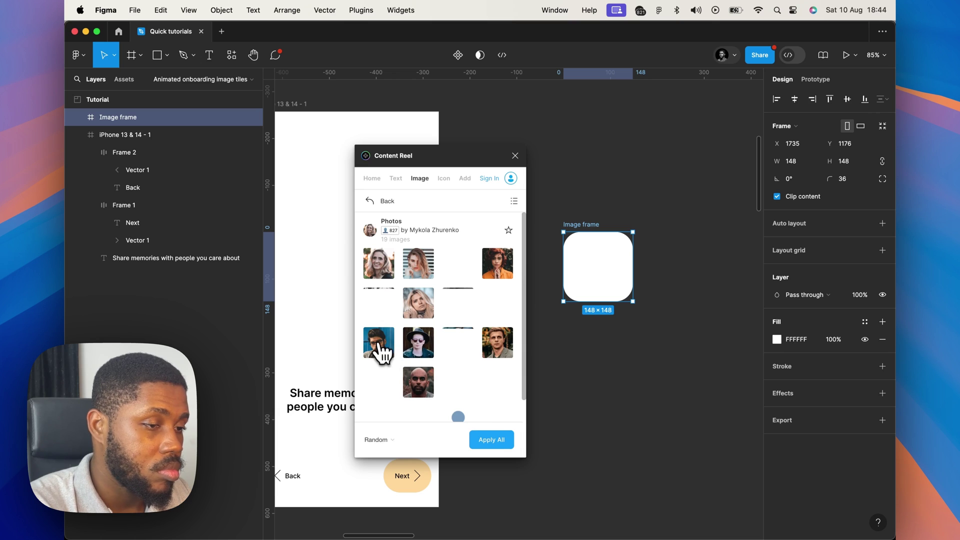
pyautogui.moveTo(379, 342); pyautogui.dragTo(595, 275)
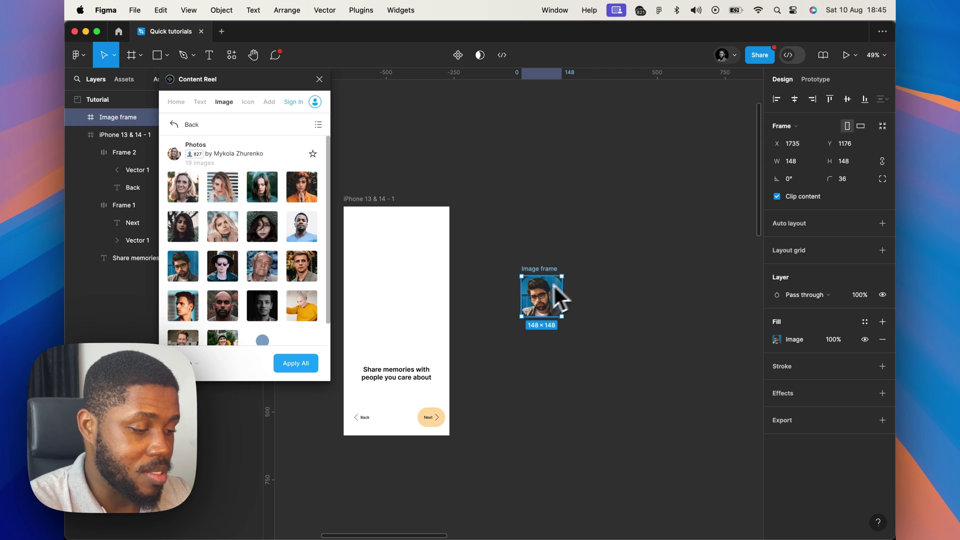
# Duplicate the image frame into a horizontal row of ten frames spaced 34 apart.
pyautogui.moveTo(545, 297); pyautogui.dragTo(590, 298)
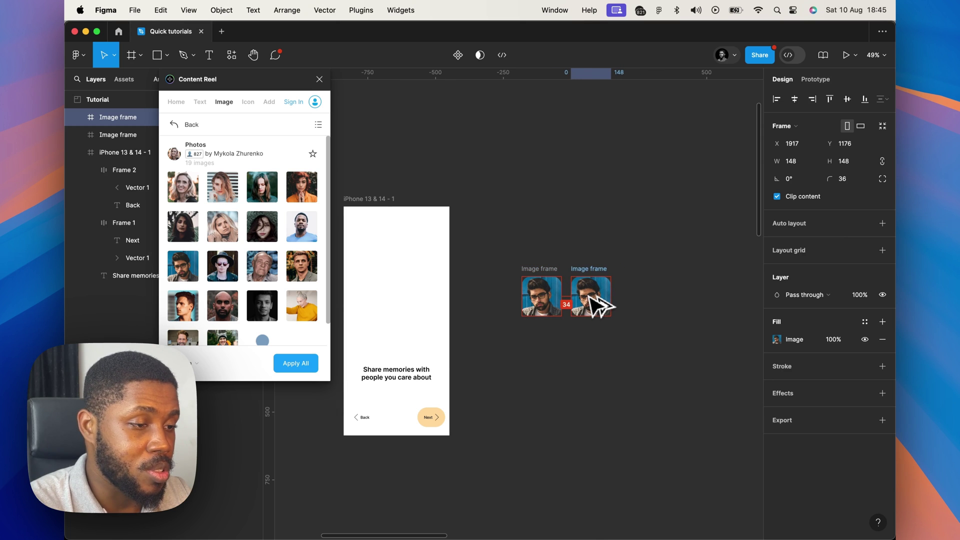
pyautogui.press('super+d')
pyautogui.press('super+d')
pyautogui.press('super+d')
pyautogui.scroll(-3, 407, 294)
pyautogui.press('super+d')
pyautogui.press('super+d')
pyautogui.press('super+d')
pyautogui.press('super+d')
pyautogui.press('super+d')
pyautogui.press('super+d')
pyautogui.press('BackSpace')
# Fill the duplicated image frames with different portraits from Content Reel's Photos collection so each tile shows another person.
pyautogui.moveTo(393, 242); pyautogui.dragTo(651, 285)
pyautogui.click(567, 290)
pyautogui.click(302, 226)
pyautogui.click(413, 290)
pyautogui.click(262, 273)
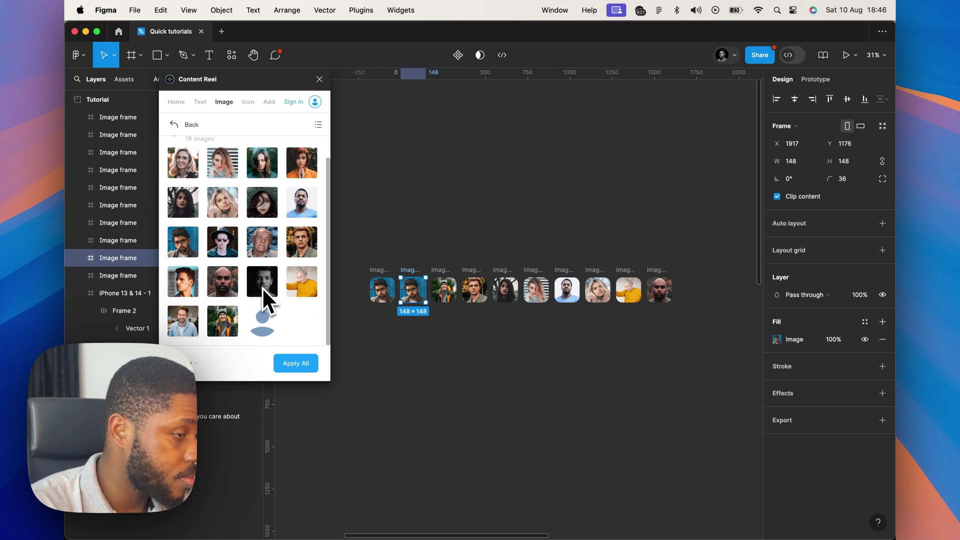
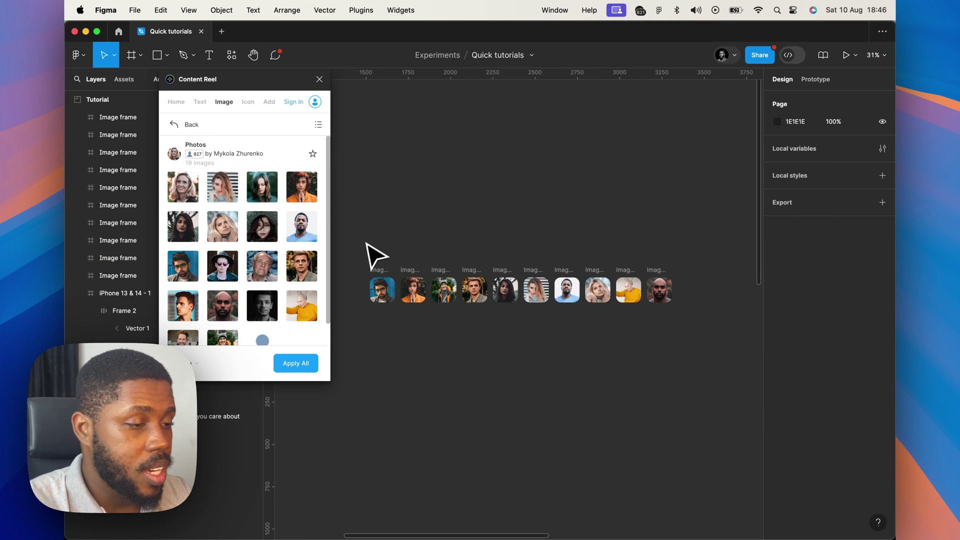
# Move the last five image frames into a second row beneath the first five, at Y 1554, and close Content Reel.
pyautogui.scroll(5, 393, 256)
pyautogui.scroll(-5, 383, 242)
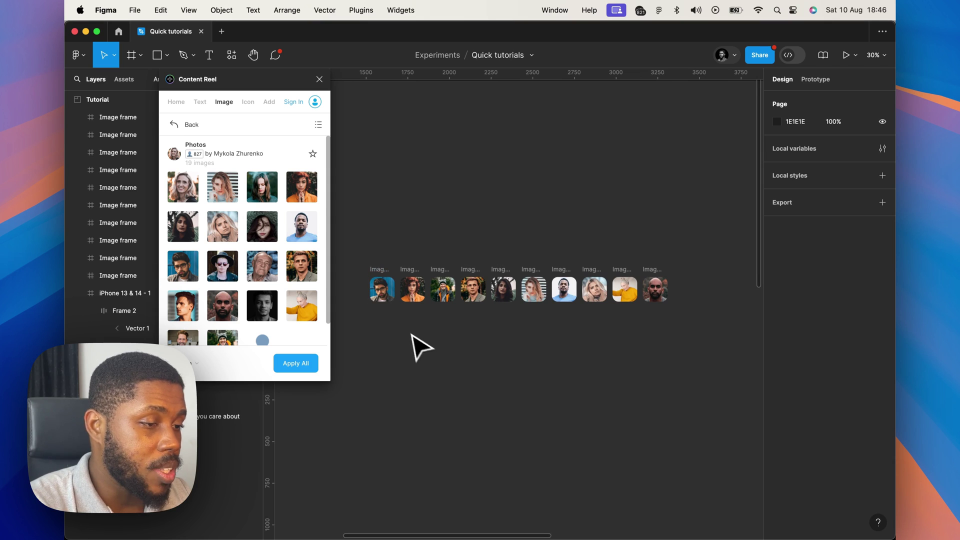
pyautogui.scroll(2, 475, 333)
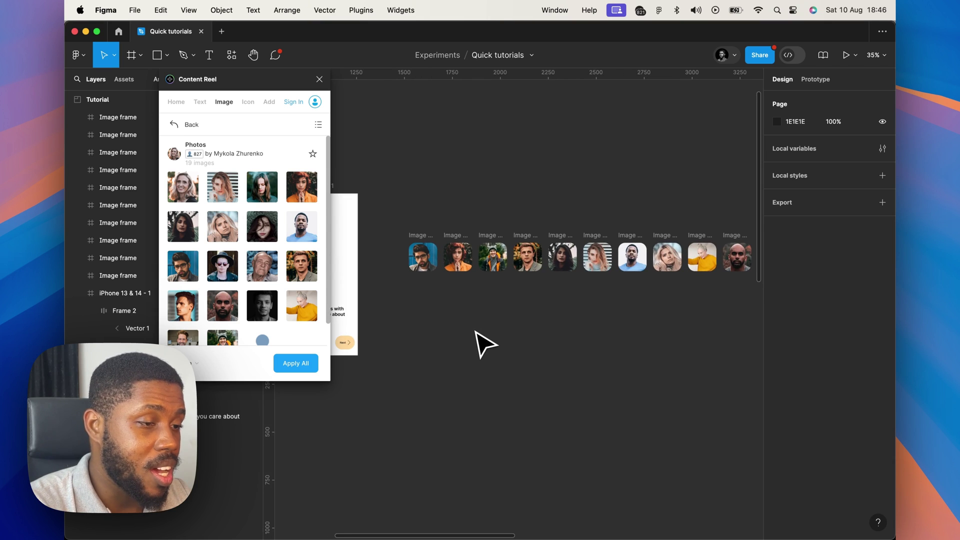
pyautogui.hscroll(2, 500, 300)
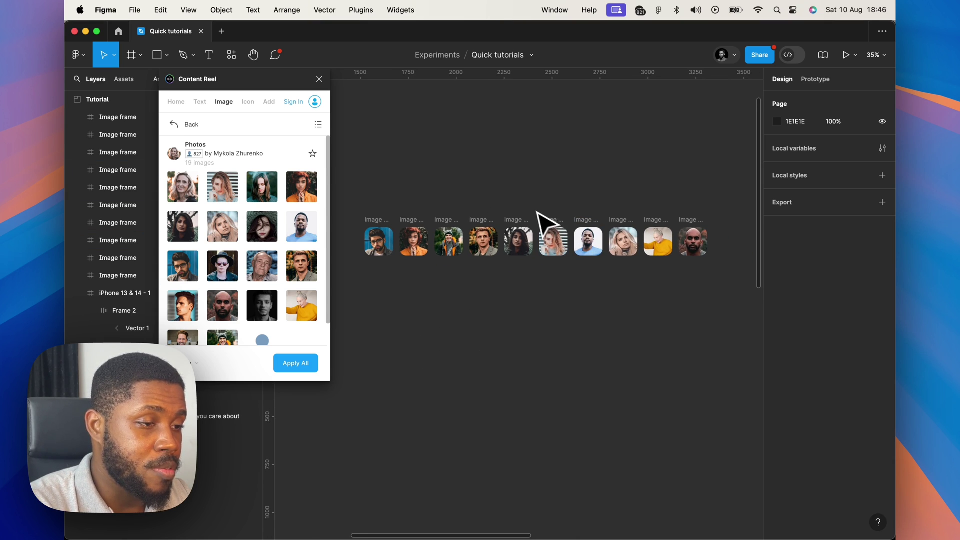
pyautogui.moveTo(555, 197); pyautogui.dragTo(743, 329)
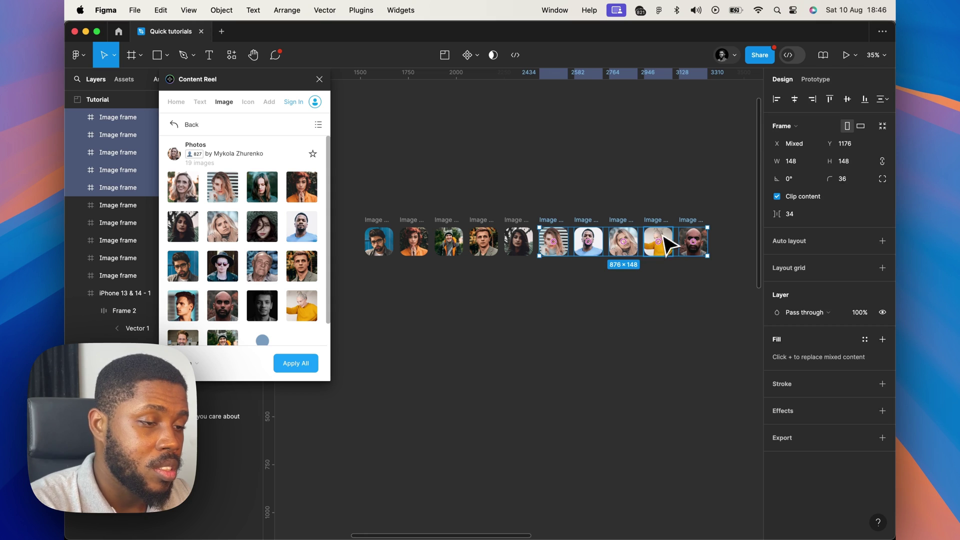
pyautogui.moveTo(667, 242); pyautogui.dragTo(500, 316)
pyautogui.scroll(5, 497, 216)
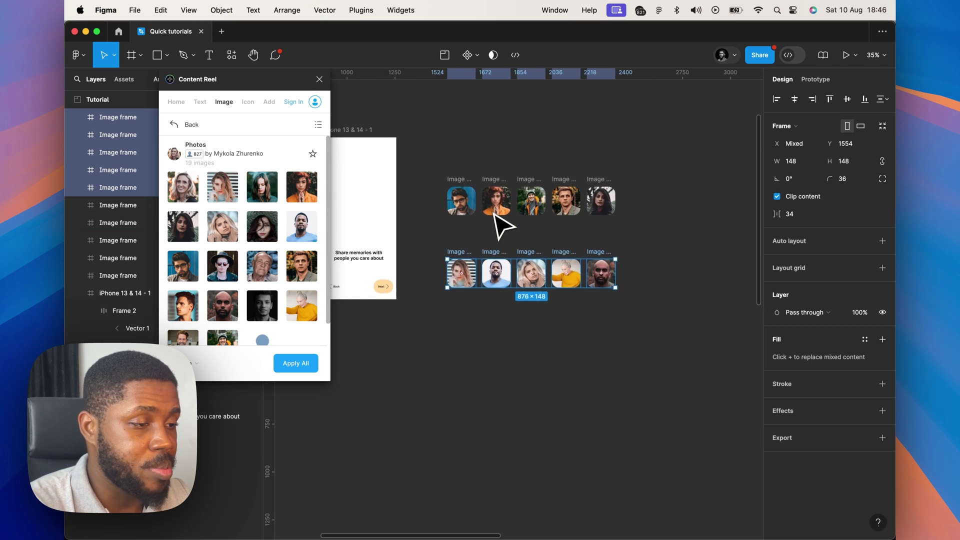
pyautogui.scroll(3, 500, 225)
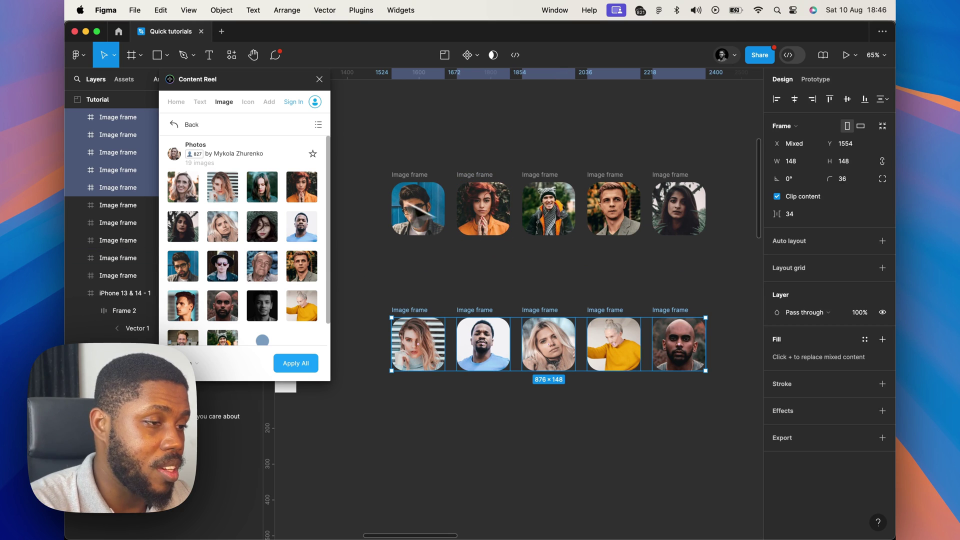
pyautogui.click(319, 80)
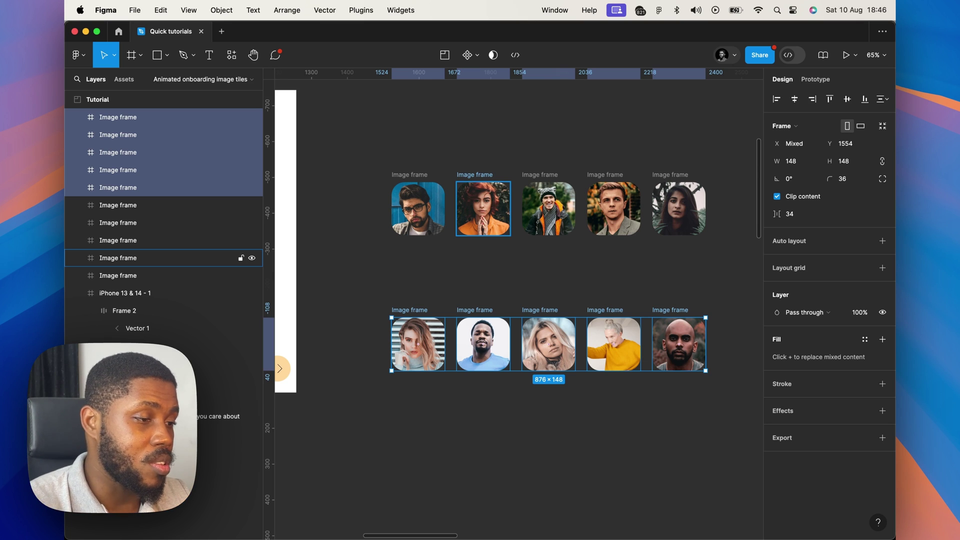
# Wrap the upper row of five image frames in an auto layout frame and rename it "Direction 1".
pyautogui.scroll(-5, 401, 262)
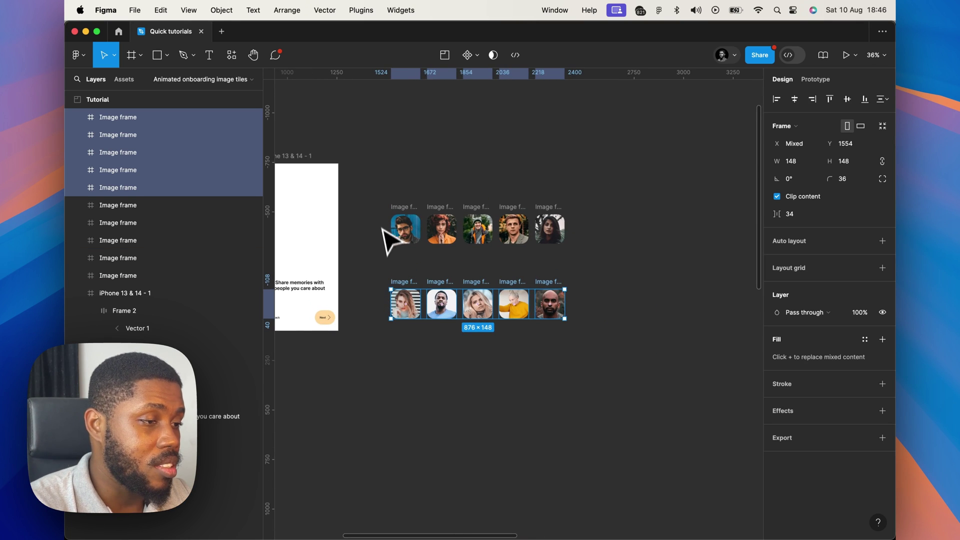
pyautogui.moveTo(371, 188); pyautogui.dragTo(599, 272)
pyautogui.hotkey('shift', 'a')
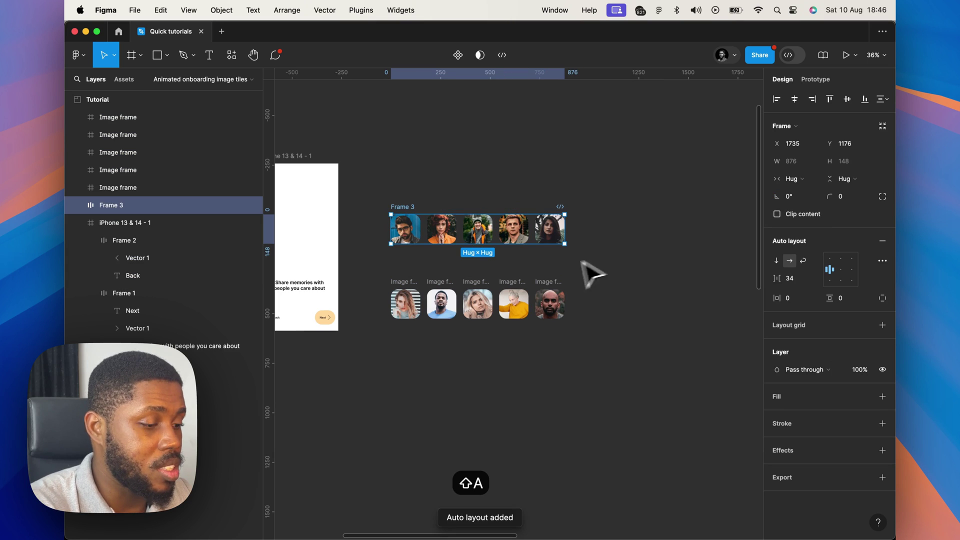
pyautogui.press('super+r')
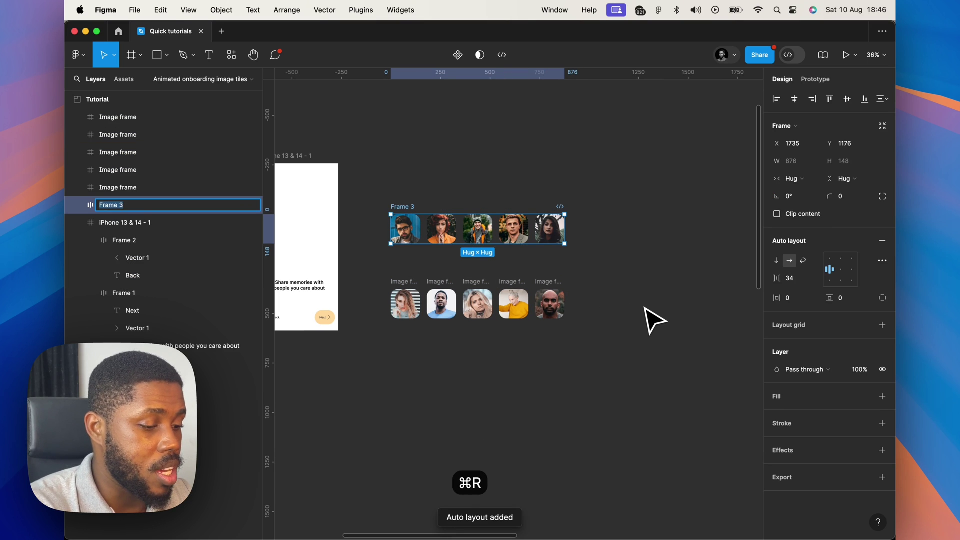
pyautogui.write('Dir')
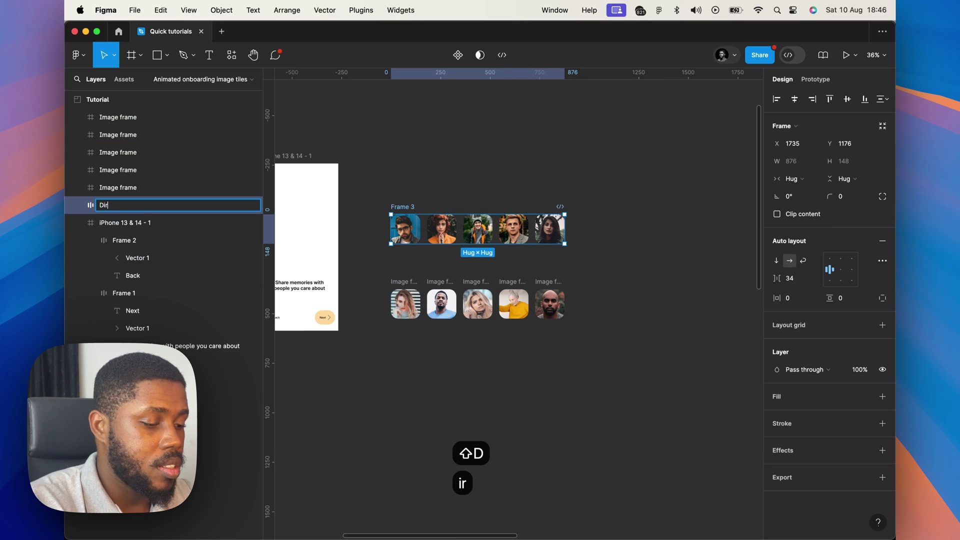
pyautogui.write('ection 1')
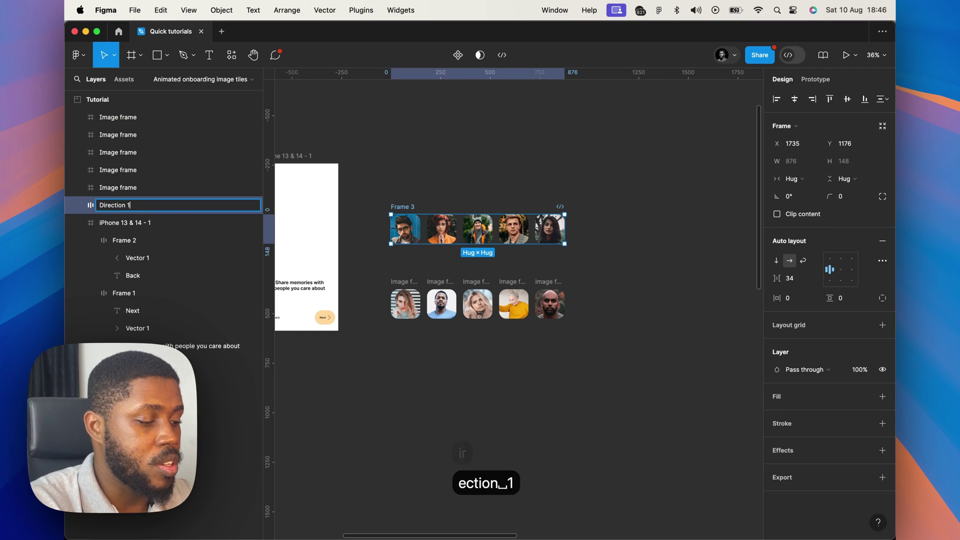
pyautogui.press('super+a')
pyautogui.press('super+c')
pyautogui.press('Return')
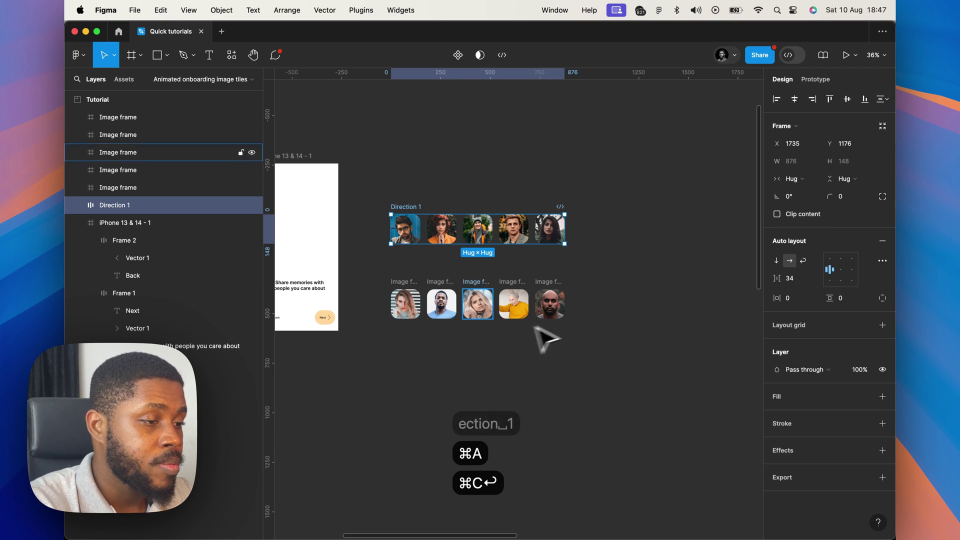
# Wrap the lower row of five image frames in an auto layout frame and rename it "Direction 2".
pyautogui.moveTo(388, 270); pyautogui.dragTo(658, 397)
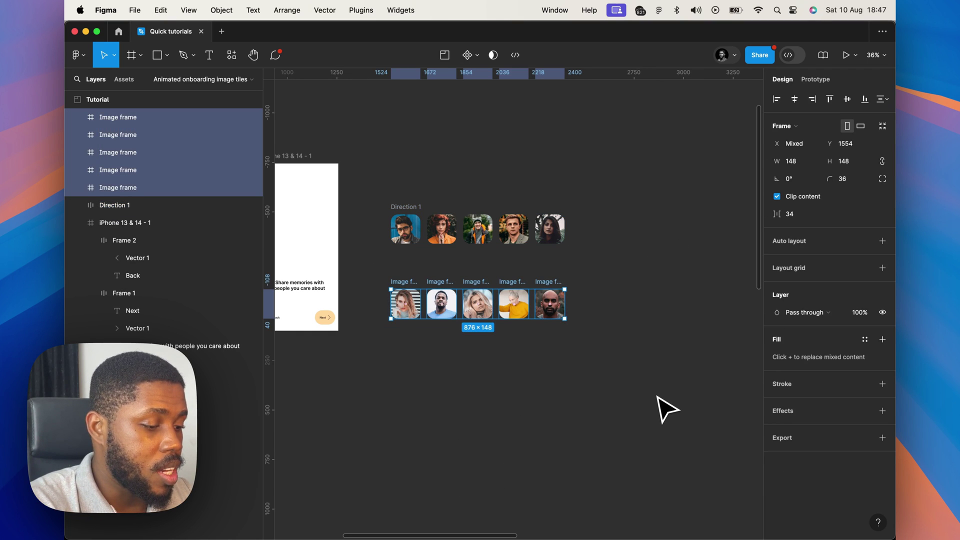
pyautogui.hotkey('shift', 'a')
pyautogui.press('super+r')
pyautogui.press('super+v')
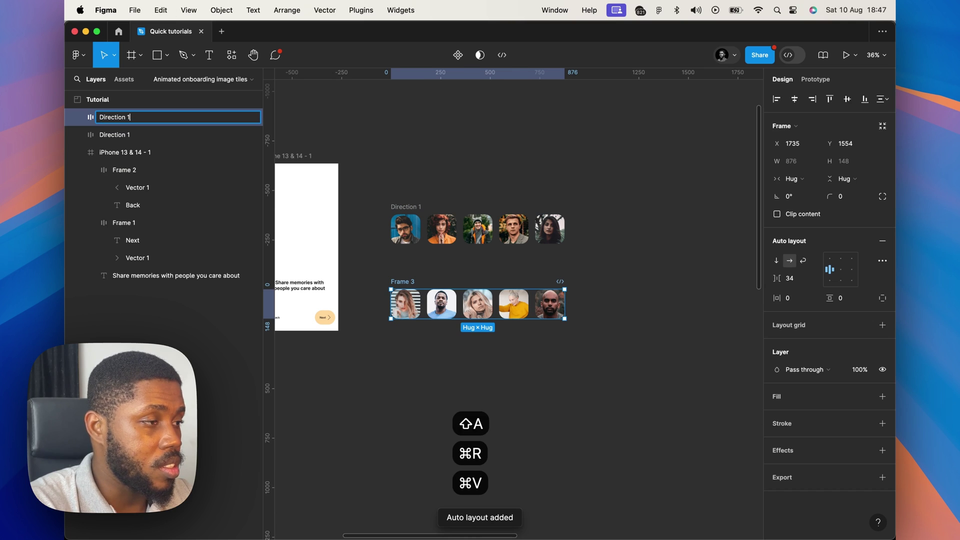
pyautogui.press('BackSpace')
pyautogui.write('2')
pyautogui.press('Return')
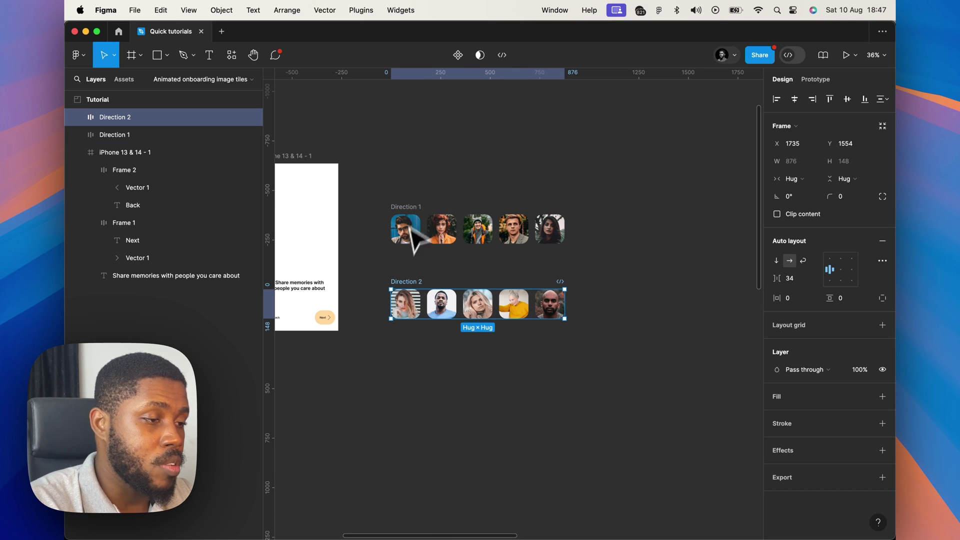
# Move Direction 2 beside Direction 1, at X 2681 and Y 1176, and switch both frames to vertical auto layout.
pyautogui.moveTo(403, 286); pyautogui.dragTo(589, 209)
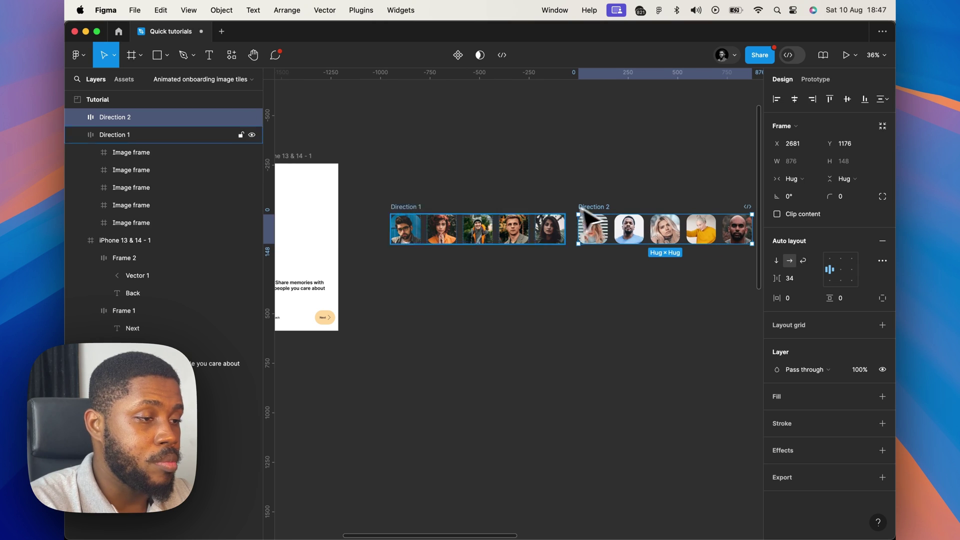
pyautogui.keyDown('shift'); pyautogui.click(405, 220); pyautogui.keyUp('shift')
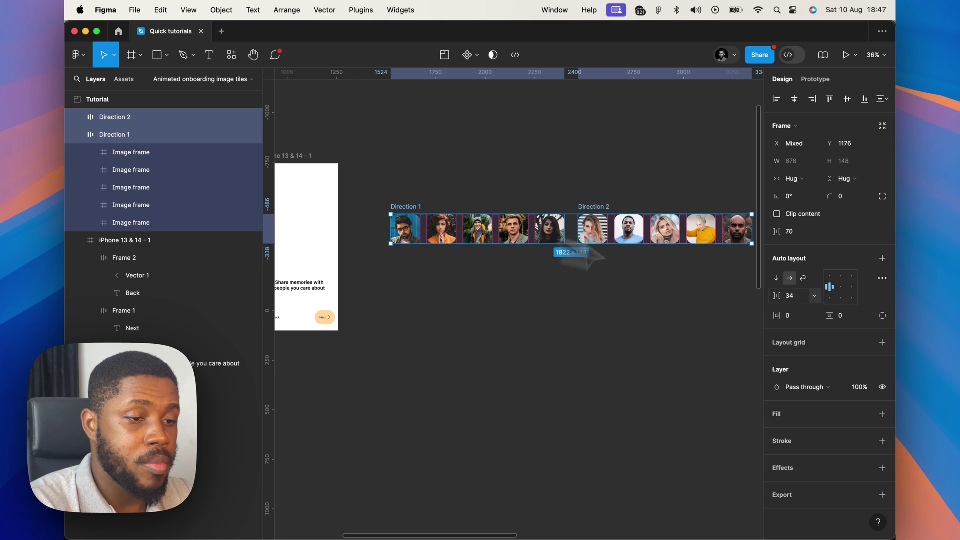
pyautogui.click(779, 280)
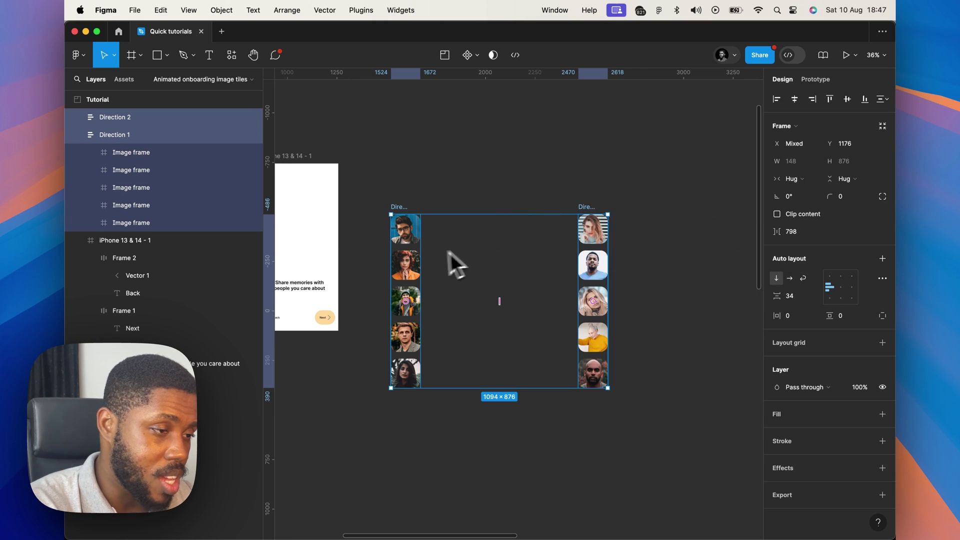
pyautogui.click(497, 220)
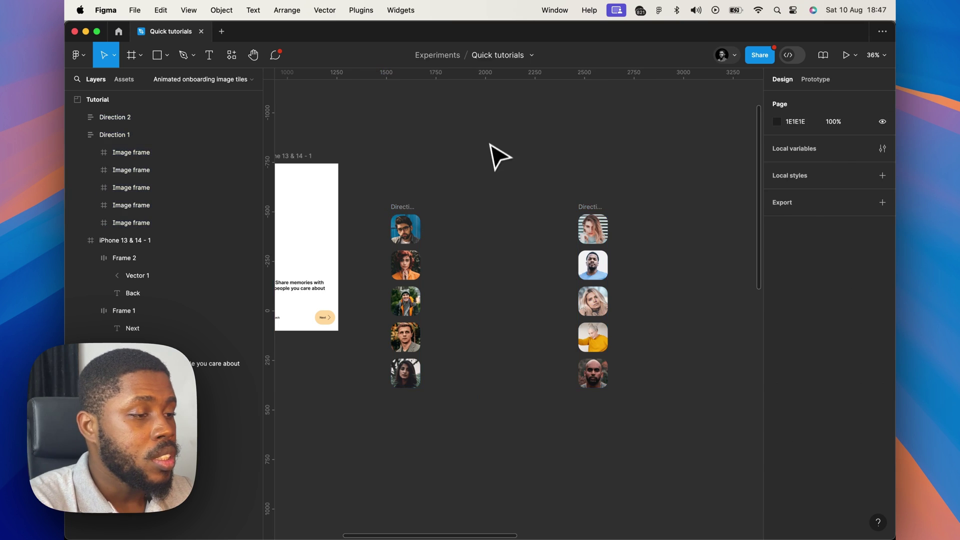
# Wrap the Direction 1 column in a new plain frame without auto layout.
pyautogui.hscroll(-3, 489, 200)
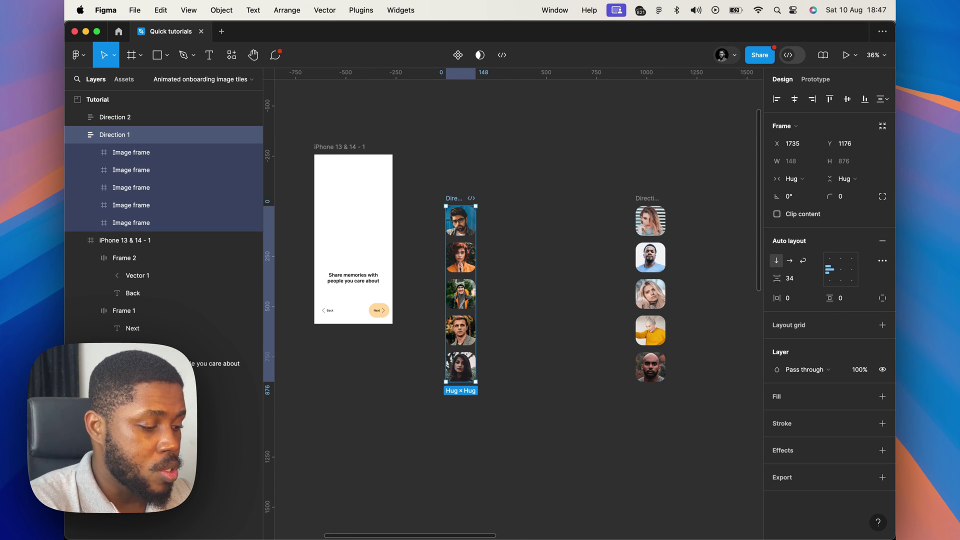
pyautogui.press('alt+super+g')
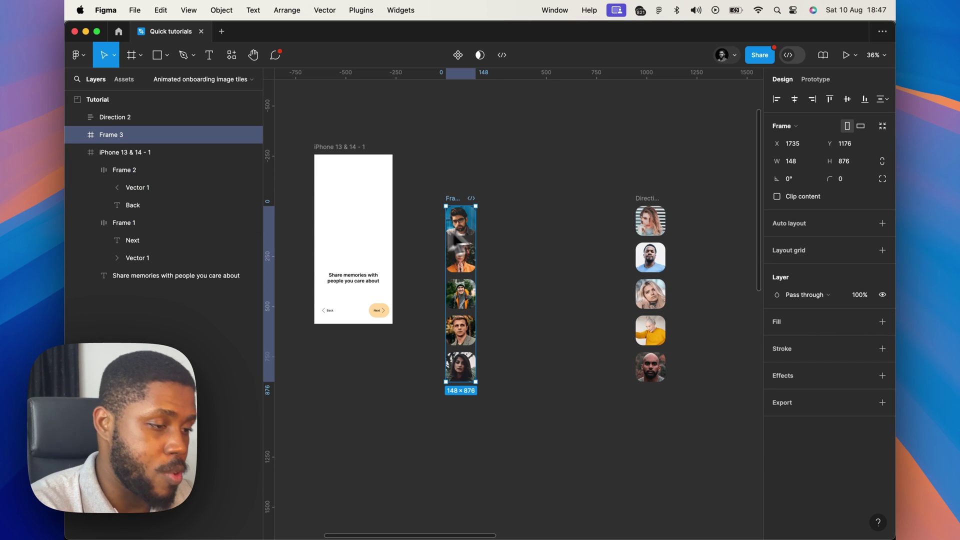
pyautogui.scroll(5, 402, 279)
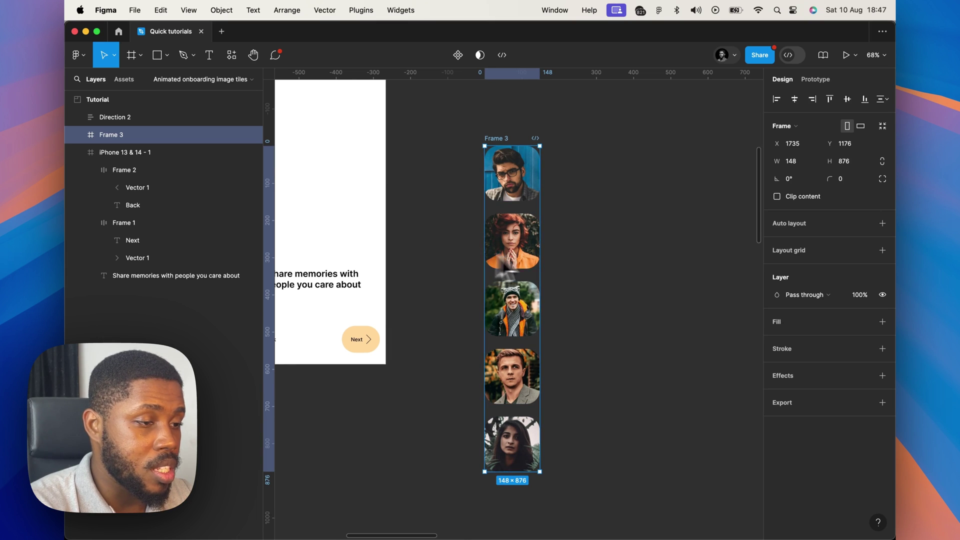
pyautogui.scroll(-3, 419, 350)
pyautogui.scroll(2, 419, 350)
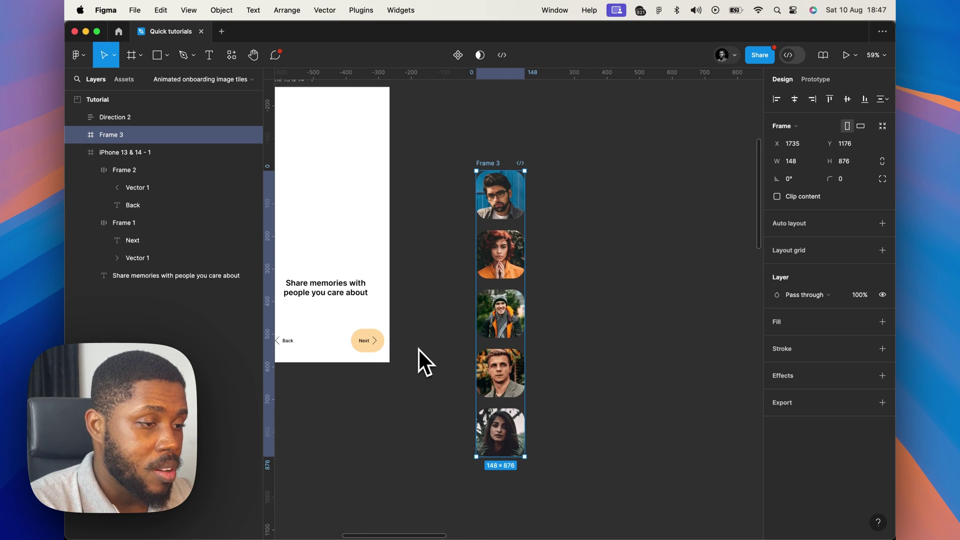
pyautogui.hotkey('shift', 'a')
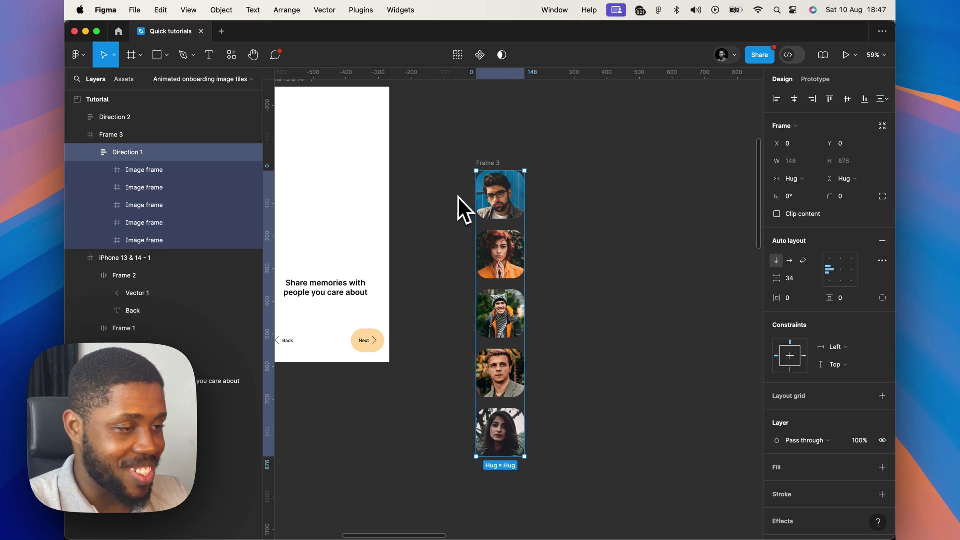
pyautogui.click(492, 172)
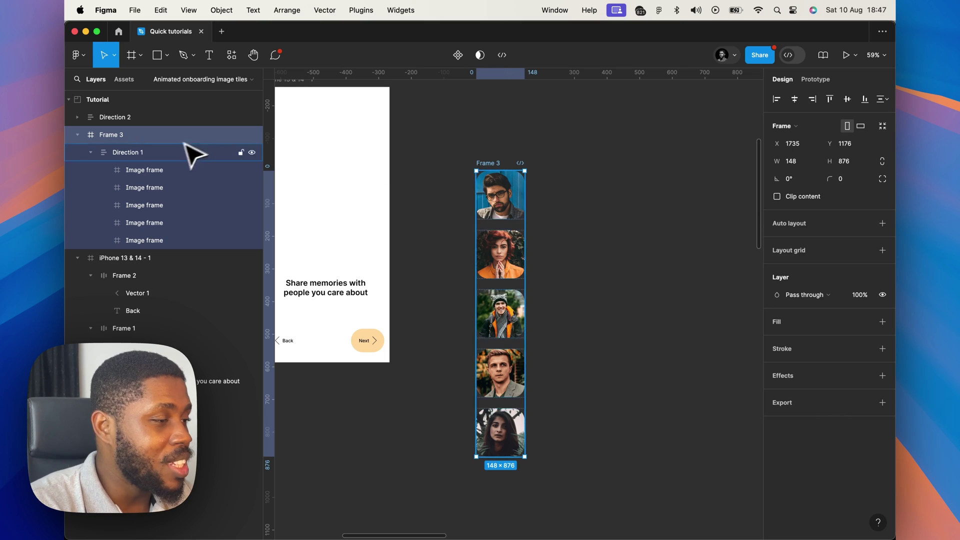
# Copy the inner column's name and rename the new outer frame "Direction 1" as well.
pyautogui.click(127, 151)
pyautogui.press('super+r')
pyautogui.press('super+c')
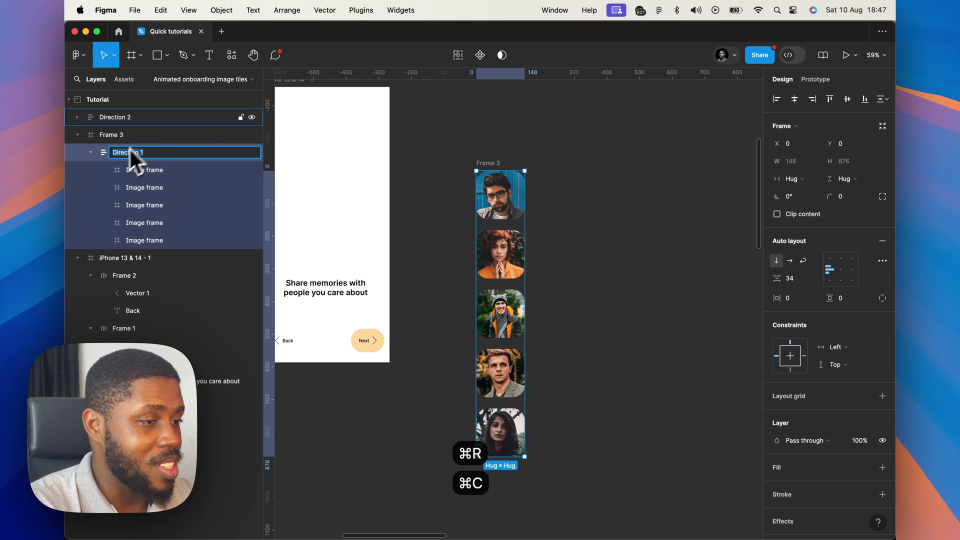
pyautogui.click(452, 158)
pyautogui.click(165, 135)
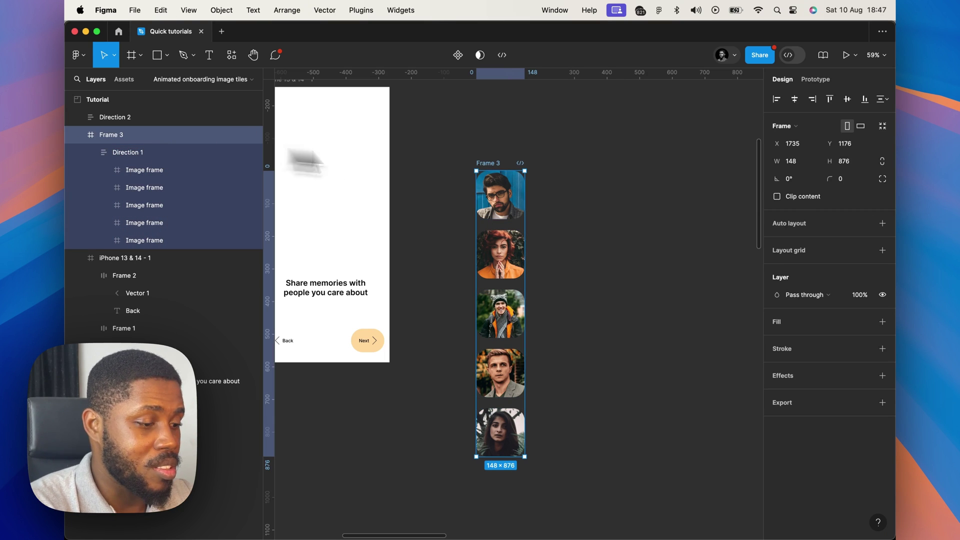
pyautogui.press('super+r')
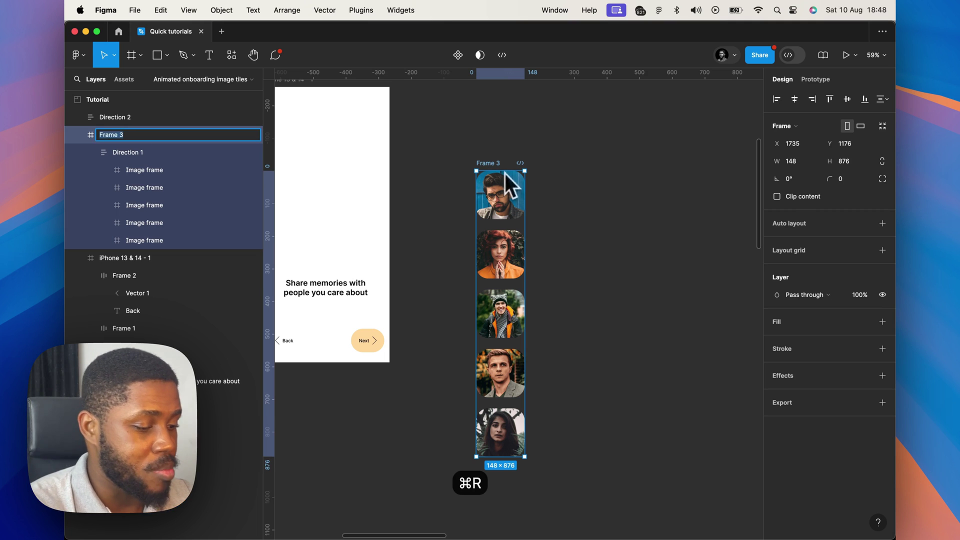
pyautogui.press('super+v')
pyautogui.press('Return')
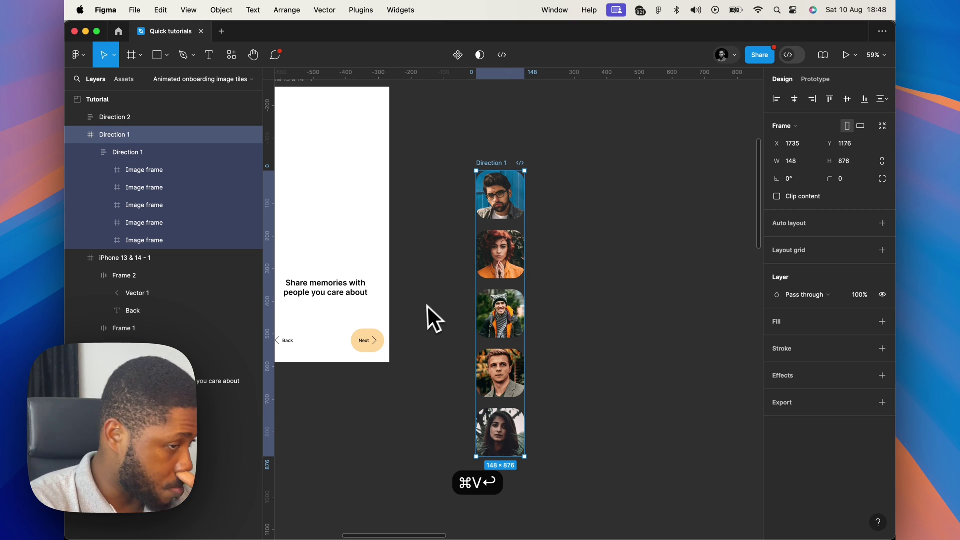
# Duplicate all five image frames inside the inner Direction 1 auto layout column.
pyautogui.scroll(-4, 425, 309)
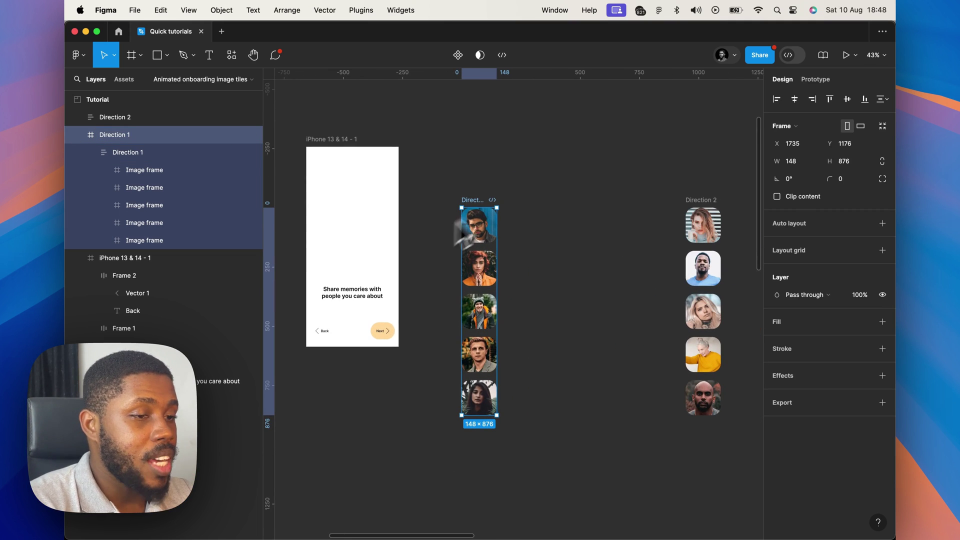
pyautogui.click(779, 198)
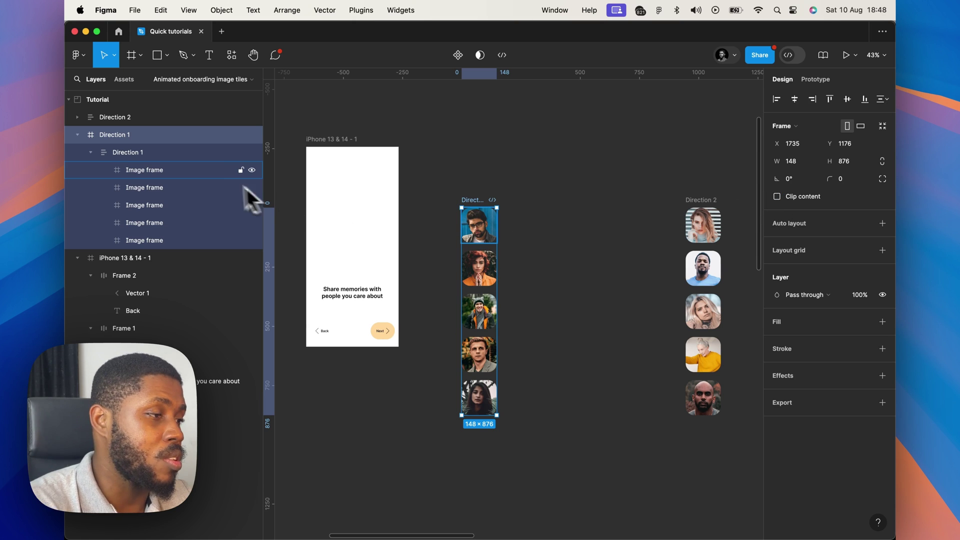
pyautogui.click(136, 172)
pyautogui.keyDown('shift'); pyautogui.click(144, 240); pyautogui.keyUp('shift')
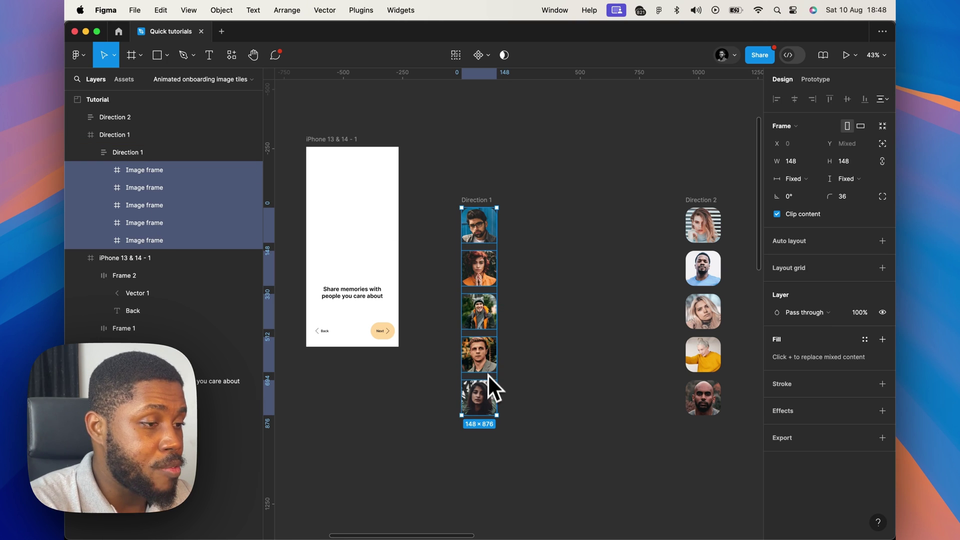
pyautogui.press('super+d')
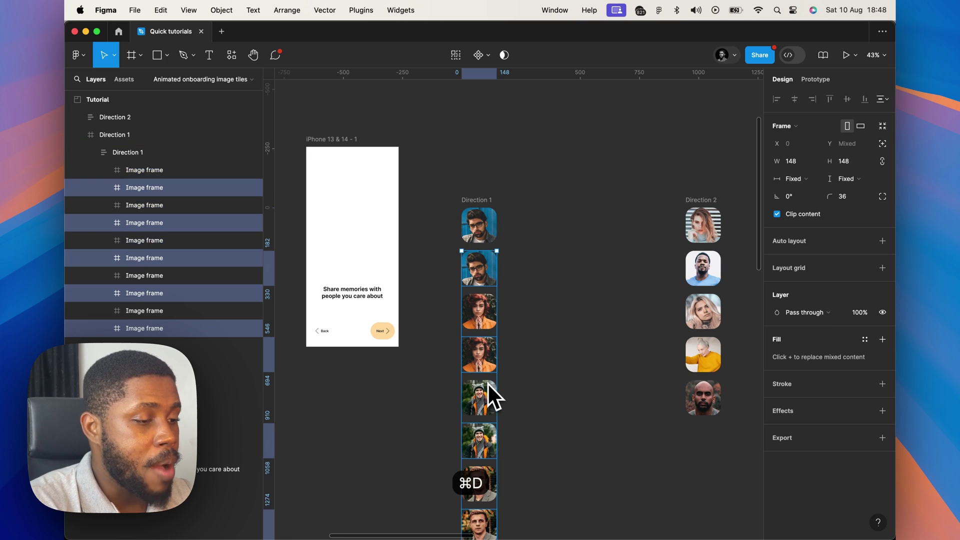
# Move the duplicated image frames down the column until all five follow the original set in the same order.
pyautogui.press('Down')
pyautogui.press('Down')
pyautogui.press('Down')
pyautogui.press('Down')
pyautogui.press('Down')
pyautogui.press('Down')
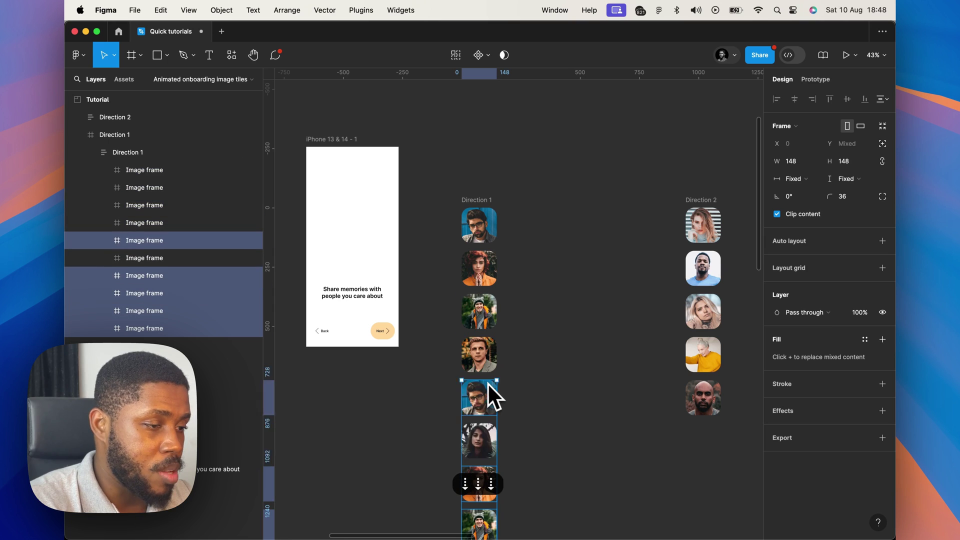
pyautogui.press('Down')
pyautogui.press('Down')
pyautogui.press('Down')
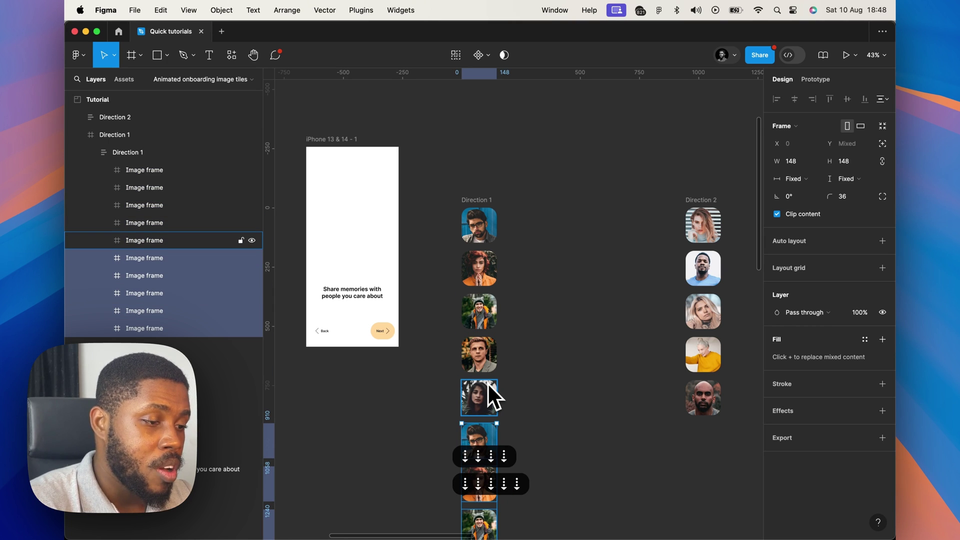
pyautogui.scroll(-3, 502, 428)
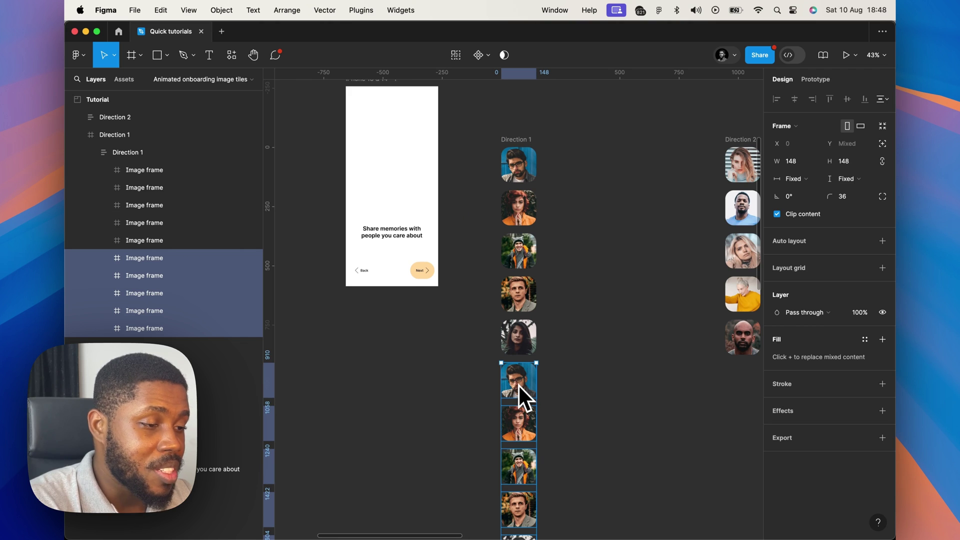
# Turn on content clipping for the outer Direction 1 frame.
pyautogui.click(518, 140)
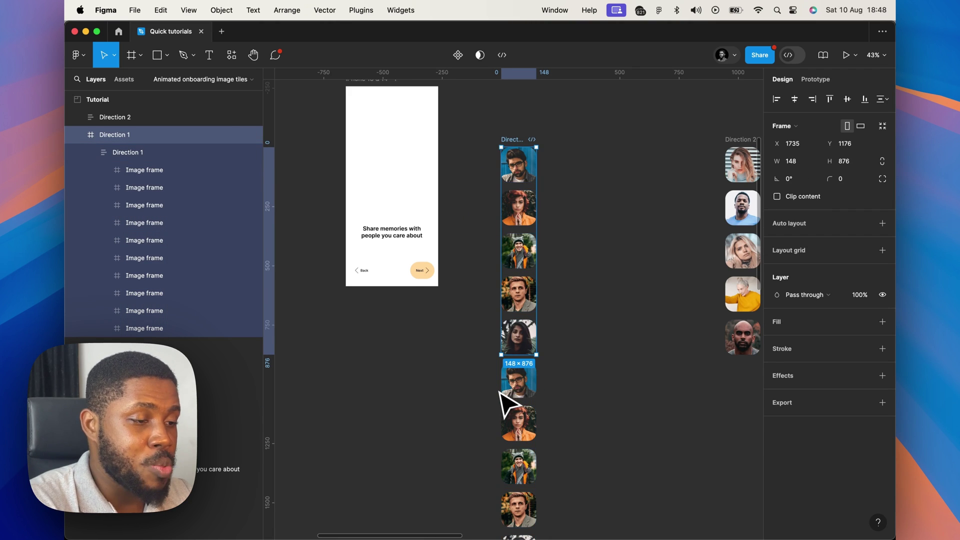
pyautogui.scroll(-3, 510, 398)
pyautogui.scroll(5, 510, 400)
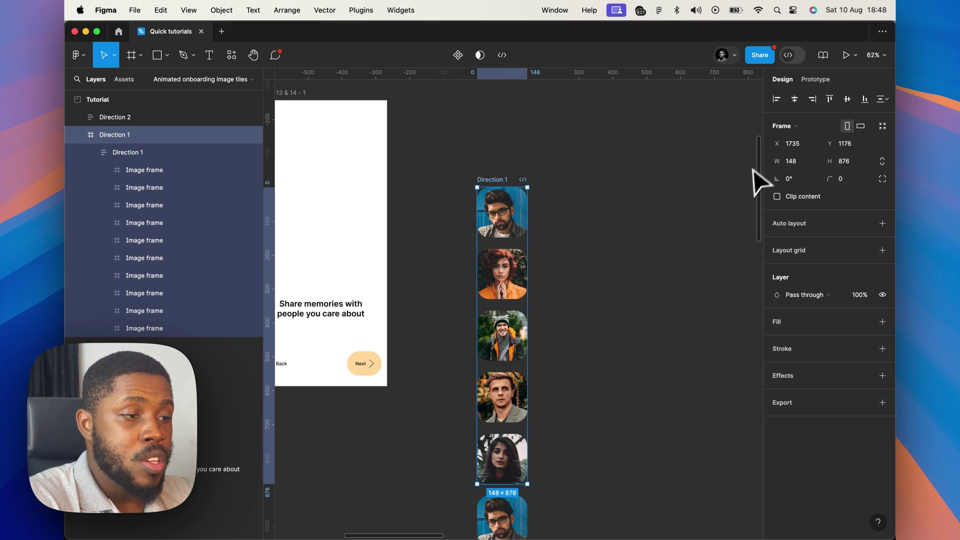
pyautogui.click(776, 197)
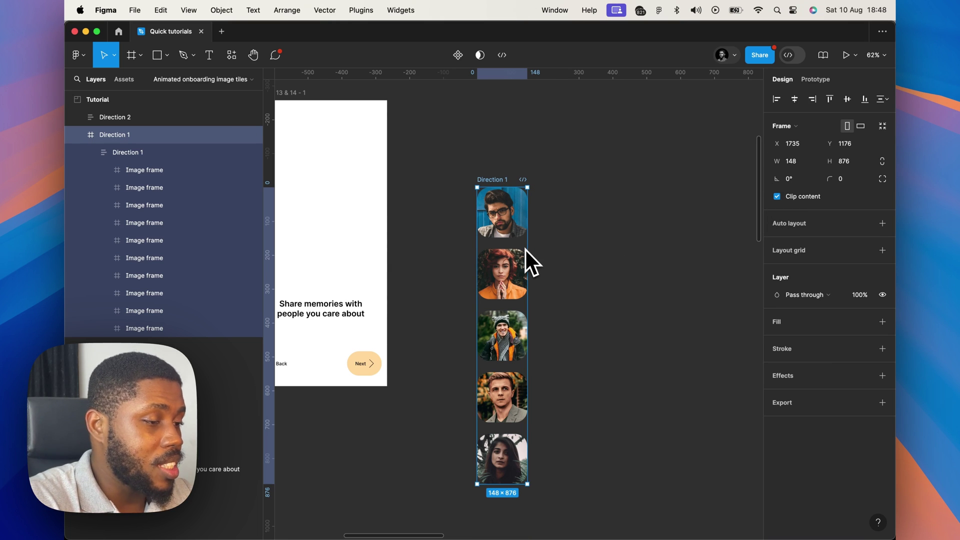
# Convert the outer Direction 1 frame into a component and add a variant property to it.
pyautogui.scroll(-5, 526, 250)
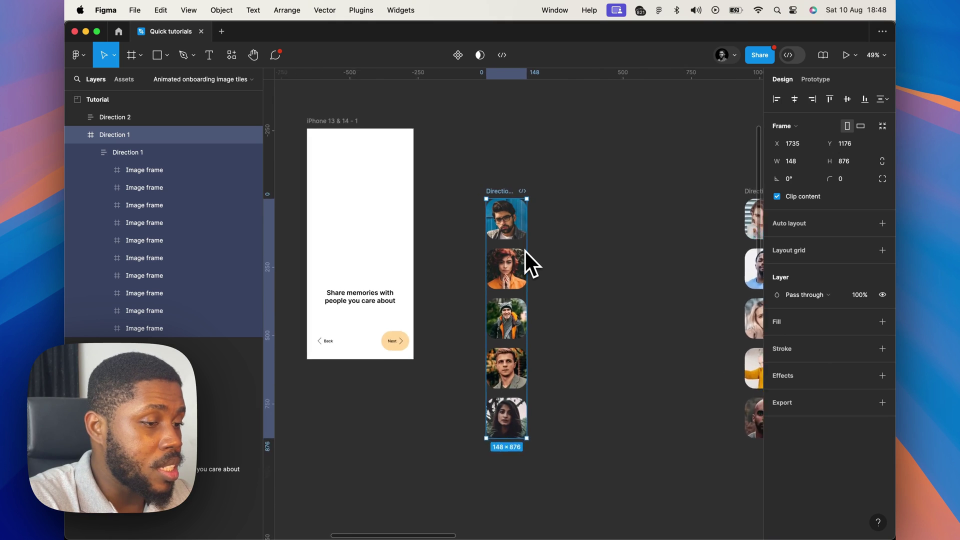
pyautogui.scroll(3, 526, 251)
pyautogui.press('alt')
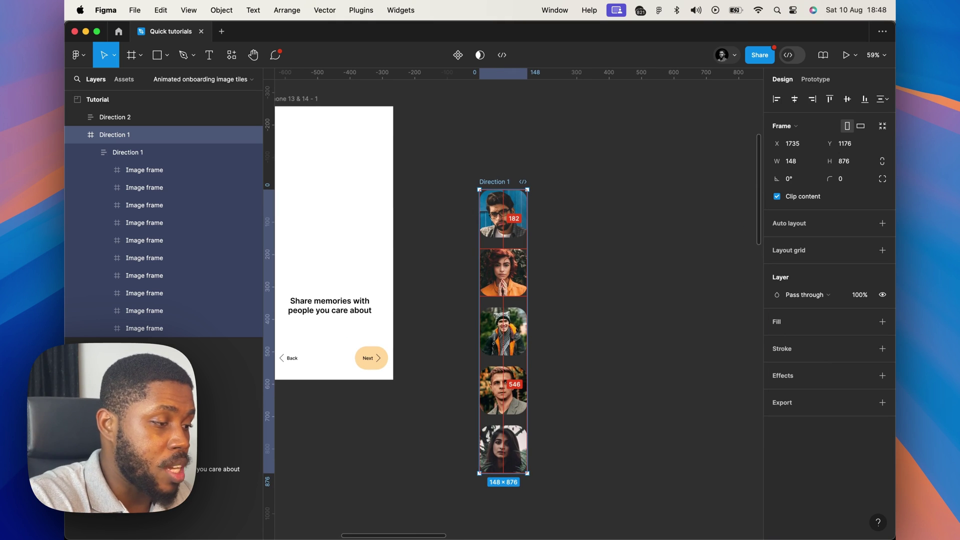
pyautogui.press('alt+super+k')
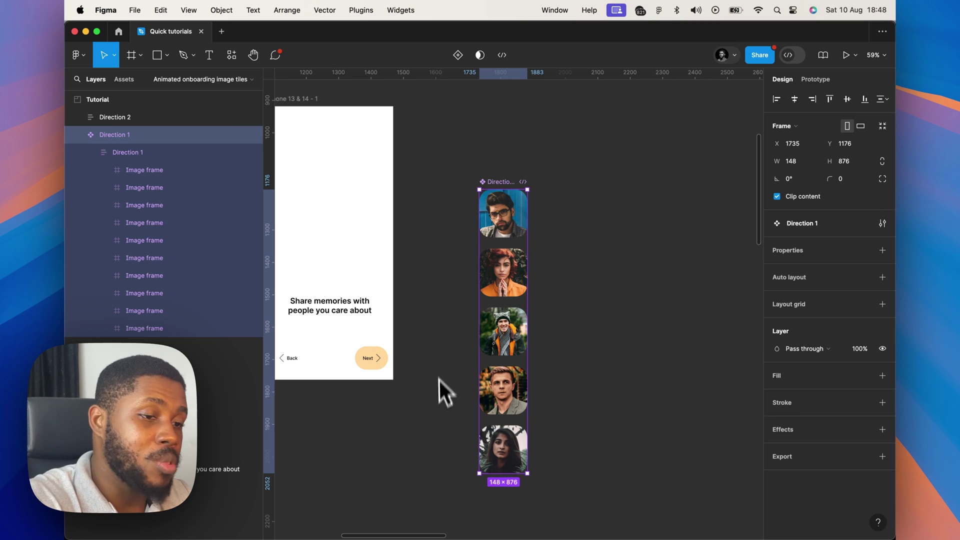
pyautogui.click(883, 252)
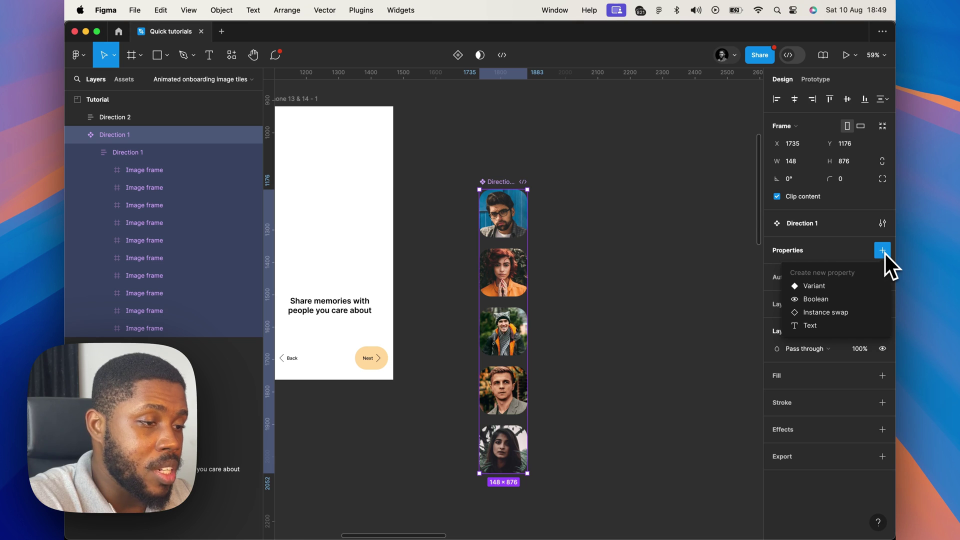
pyautogui.click(823, 286)
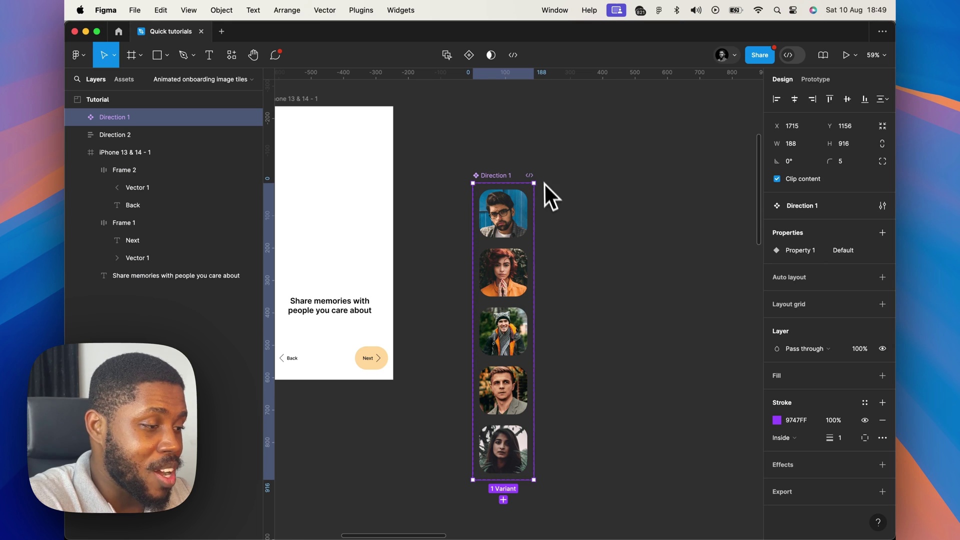
# Apply auto layout to the Direction 1 component set and add a second variant beside Default.
pyautogui.click(883, 282)
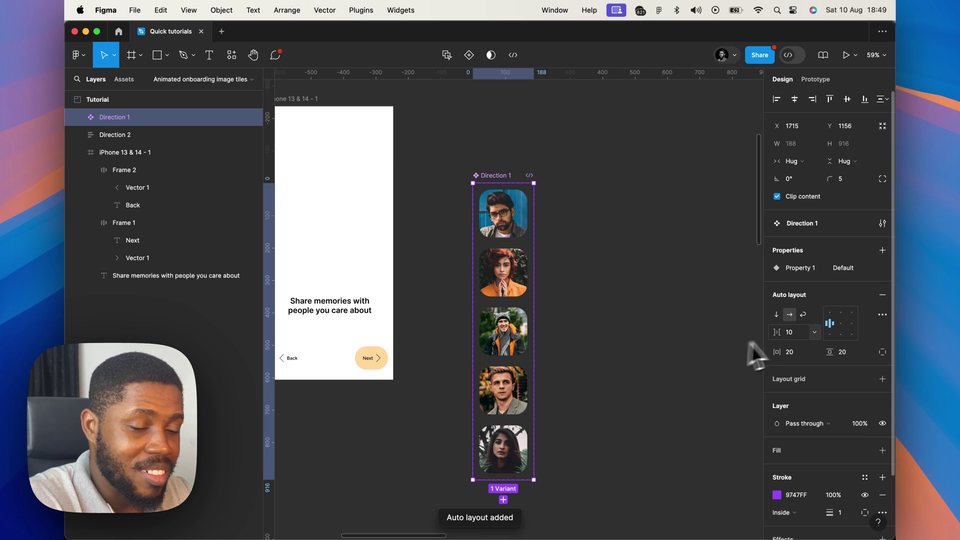
pyautogui.doubleClick(515, 213)
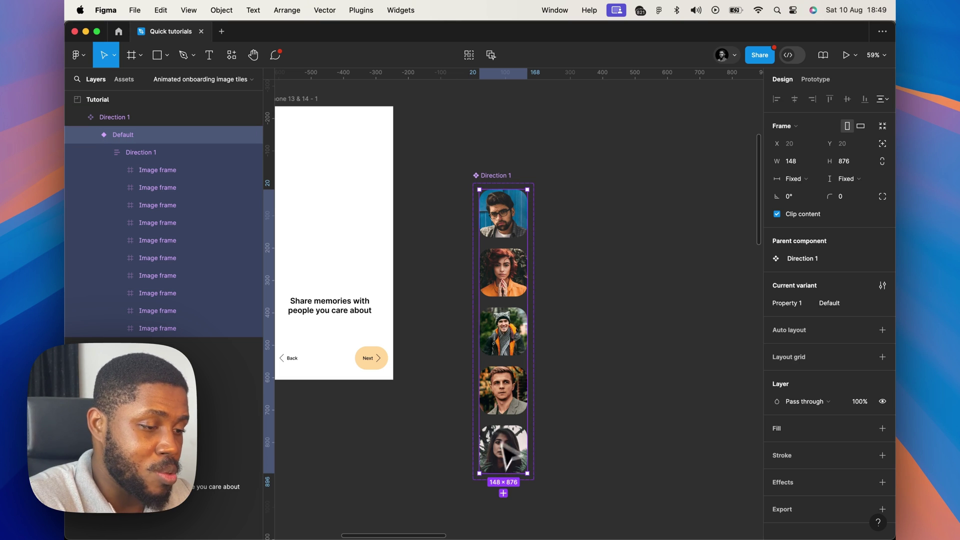
pyautogui.click(503, 493)
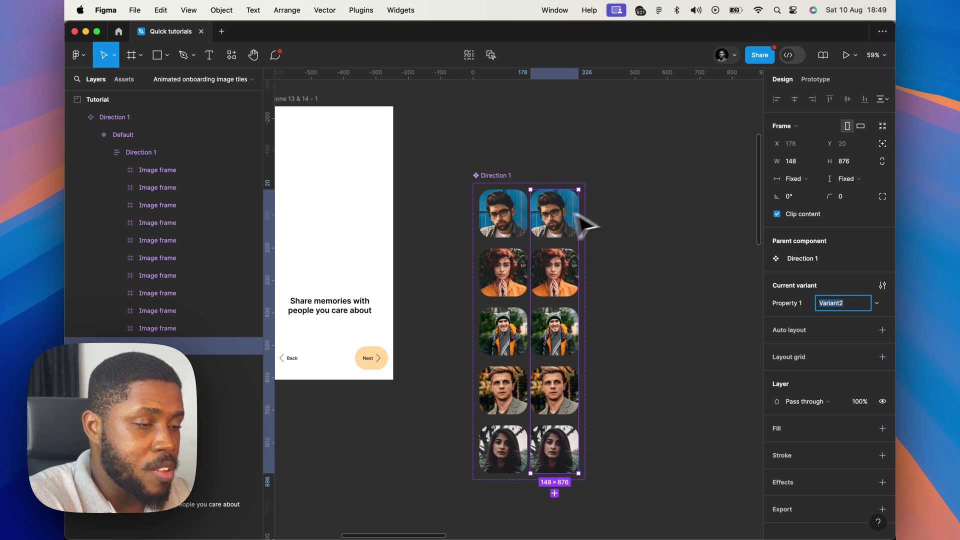
# Align the inner Direction 1 column of Variant2 to the bottom of its frame.
pyautogui.scroll(-2, 189, 350)
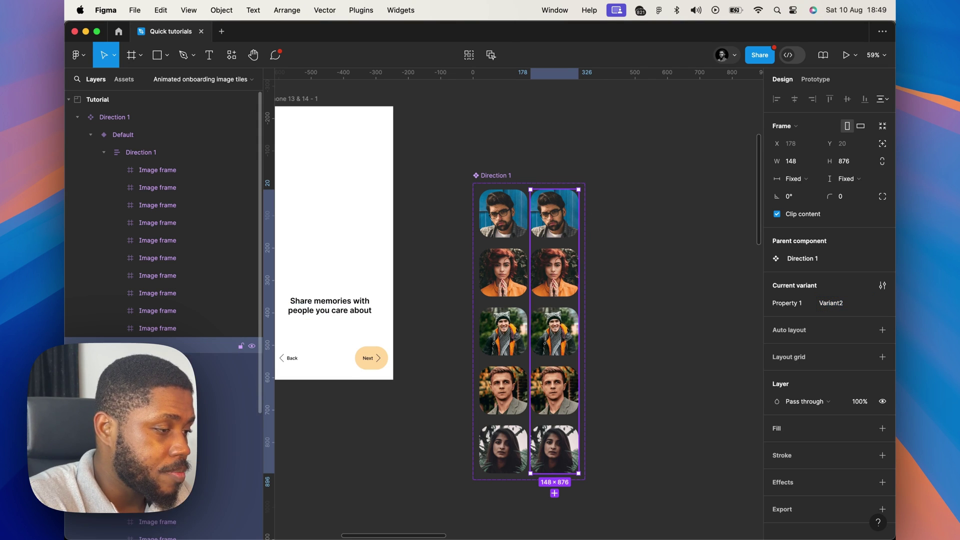
pyautogui.scroll(-2, 190, 330)
pyautogui.click(103, 241)
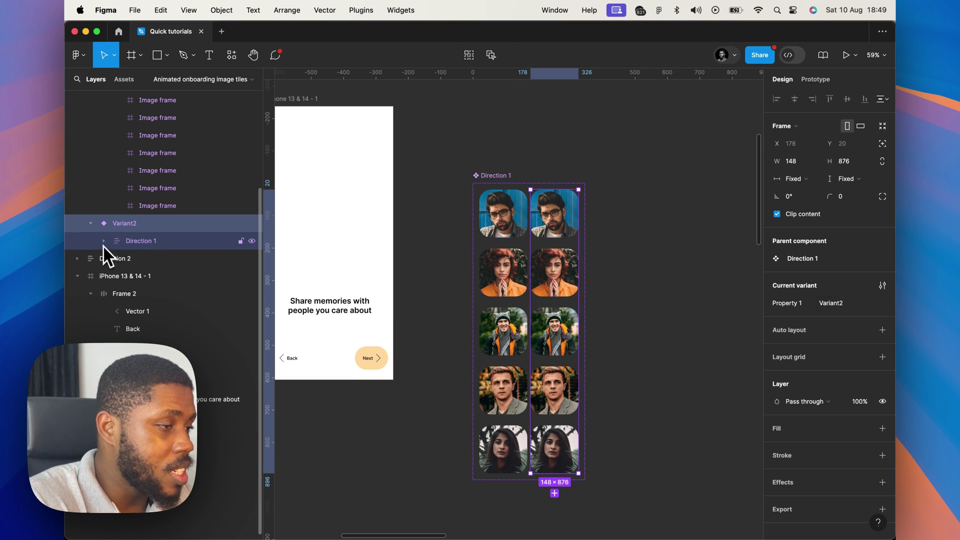
pyautogui.click(143, 242)
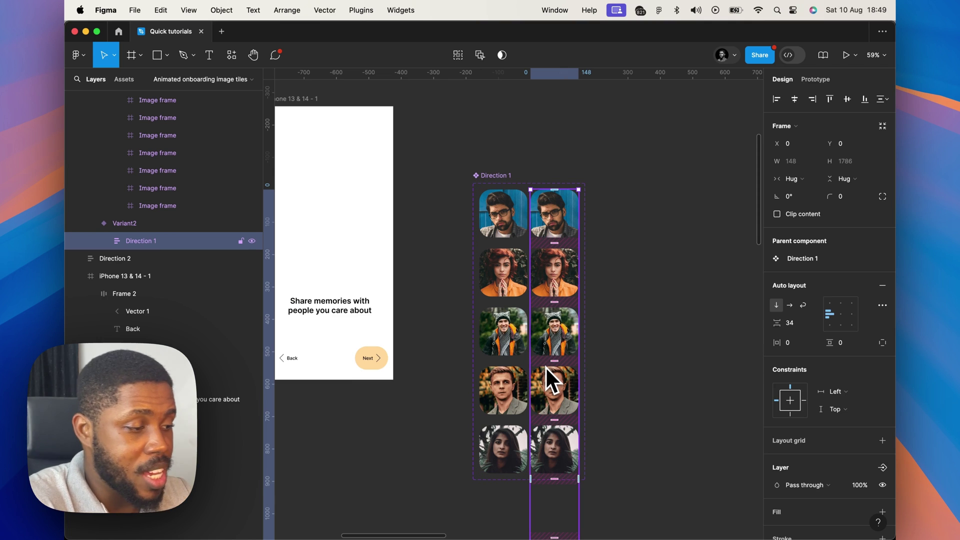
pyautogui.click(865, 101)
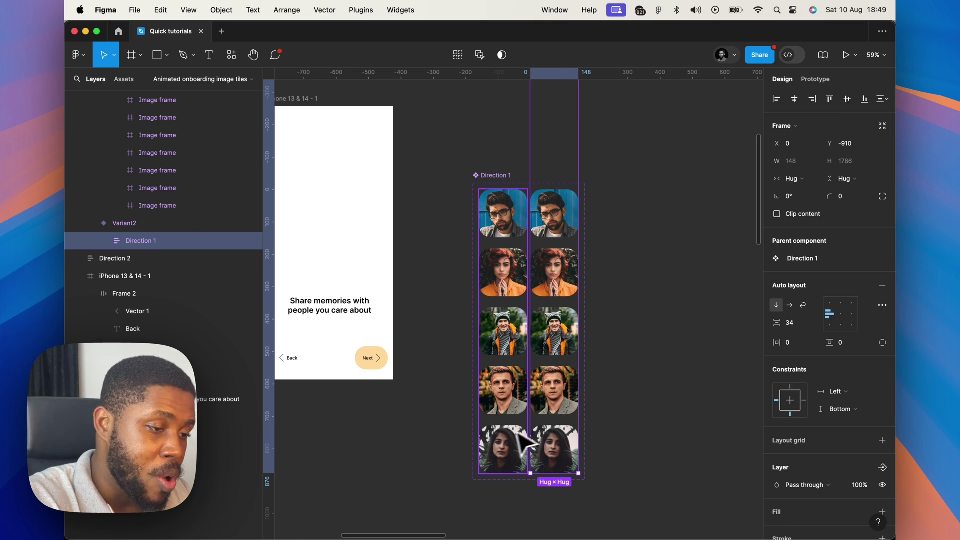
# Connect the Default variant to Variant2 with an After delay interaction of 1 ms.
pyautogui.click(502, 442)
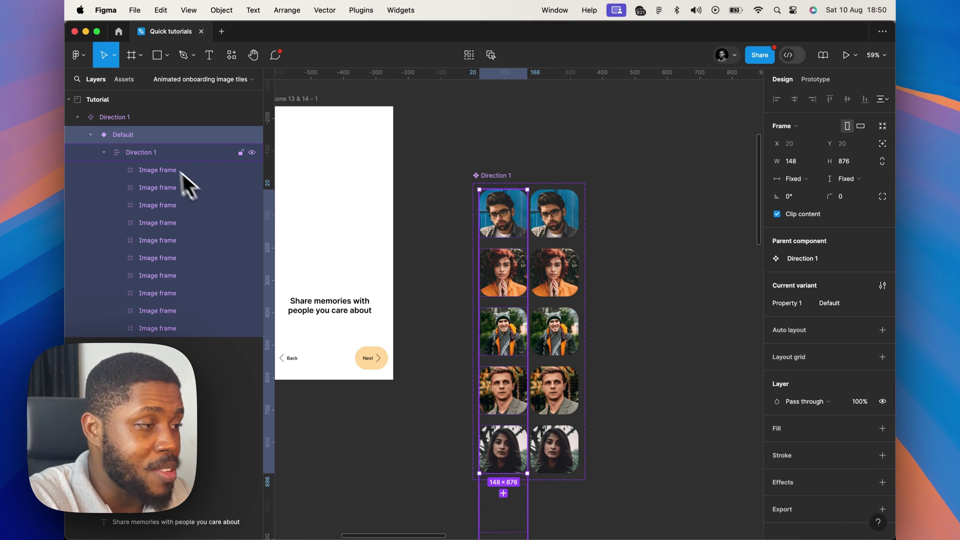
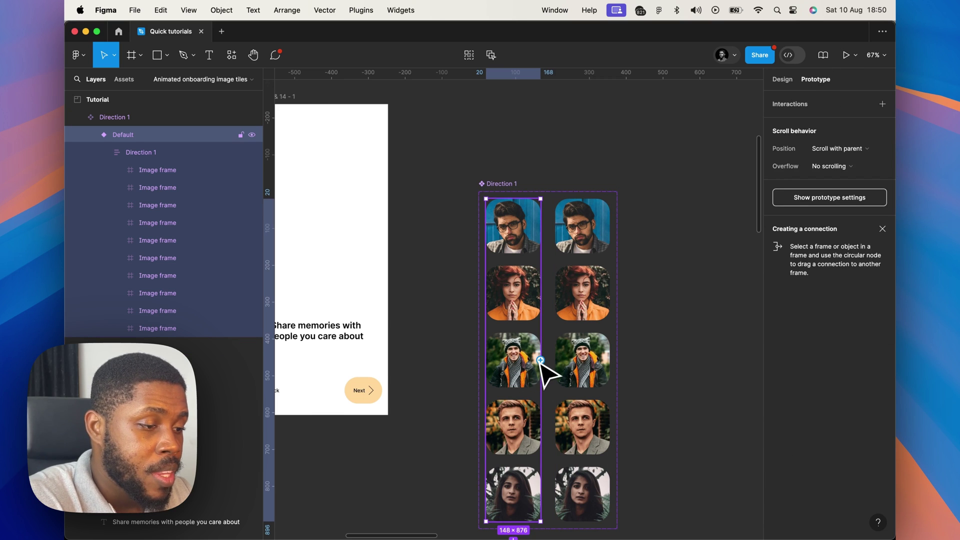
pyautogui.moveTo(540, 360); pyautogui.dragTo(587, 362)
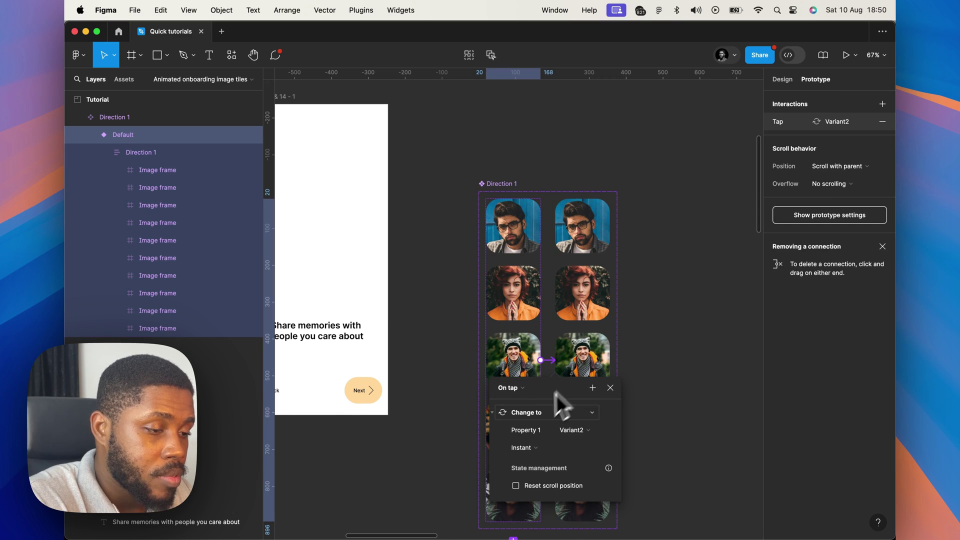
pyautogui.click(520, 390)
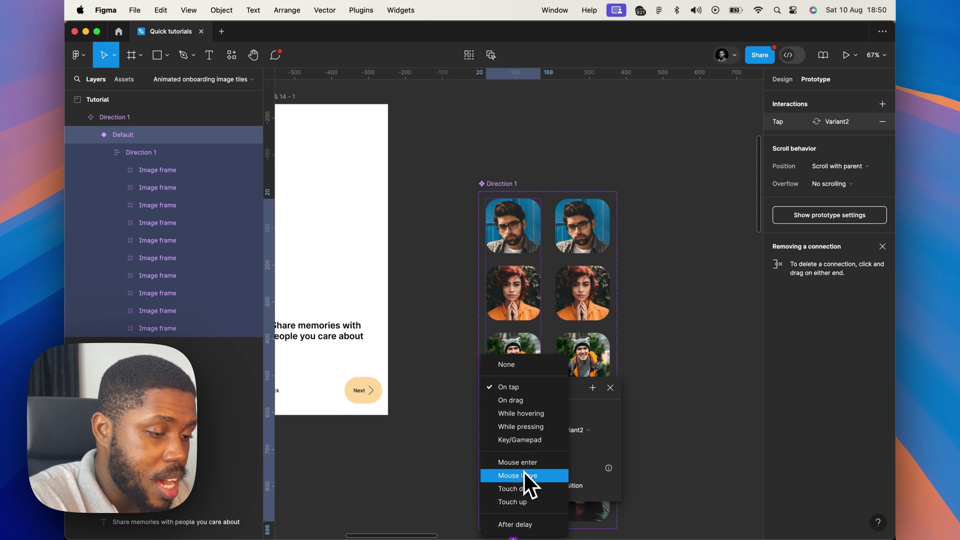
pyautogui.click(515, 524)
pyautogui.click(542, 406)
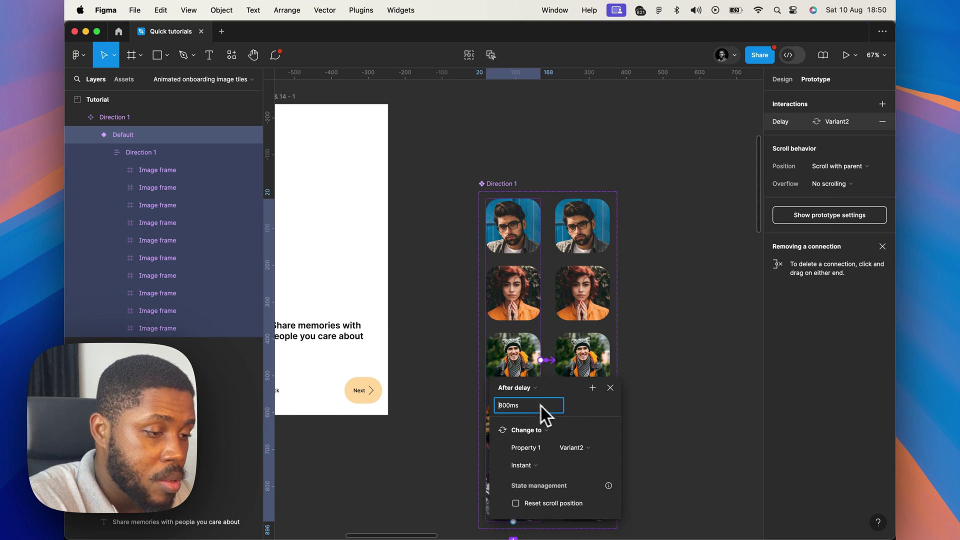
pyautogui.write('1')
pyautogui.press('Return')
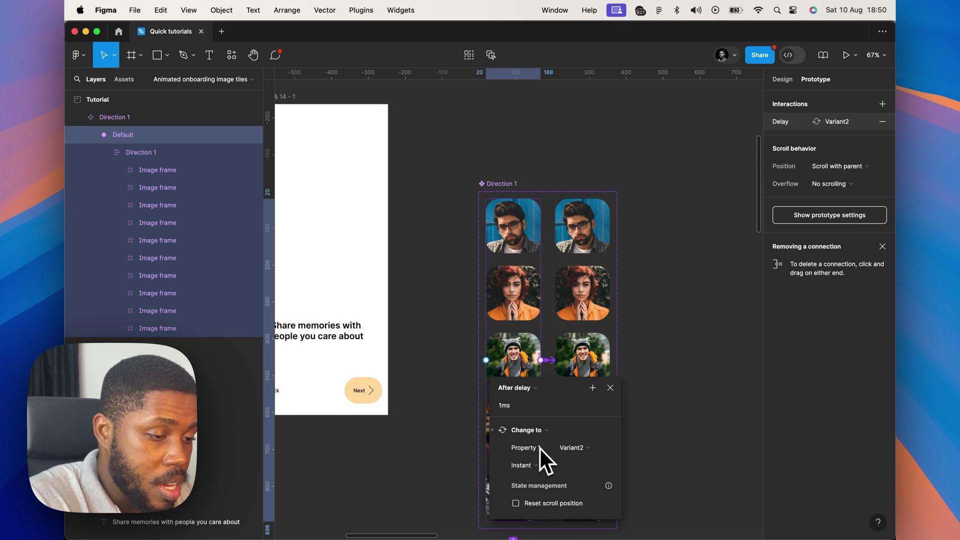
# Set the Default-to-Variant2 transition to Smart animate with a duration of 5000 ms.
pyautogui.click(521, 464)
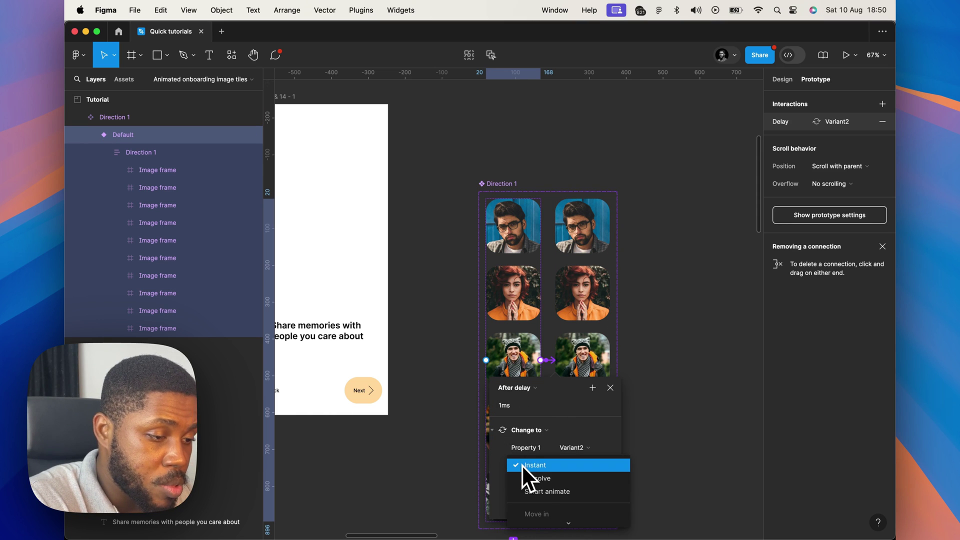
pyautogui.click(545, 492)
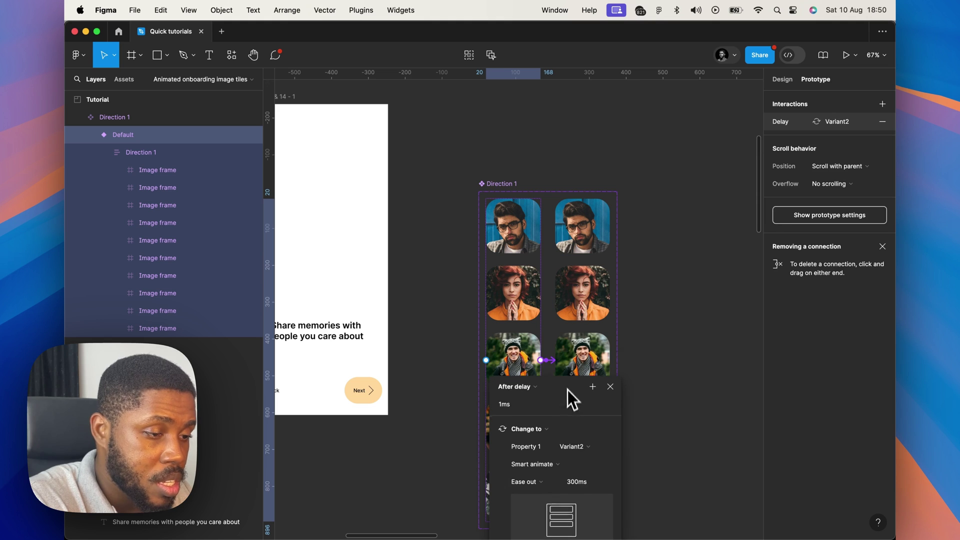
pyautogui.moveTo(568, 390); pyautogui.dragTo(708, 230)
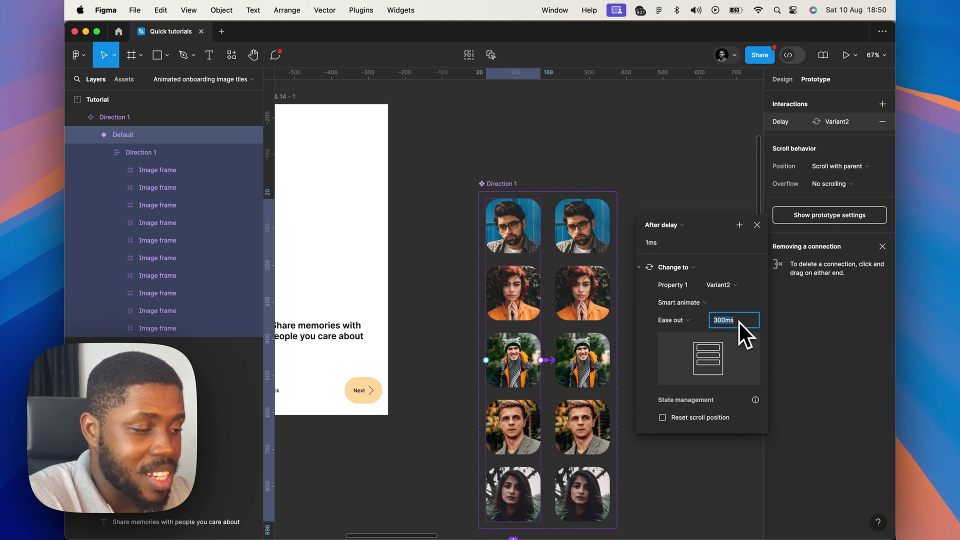
pyautogui.write('500')
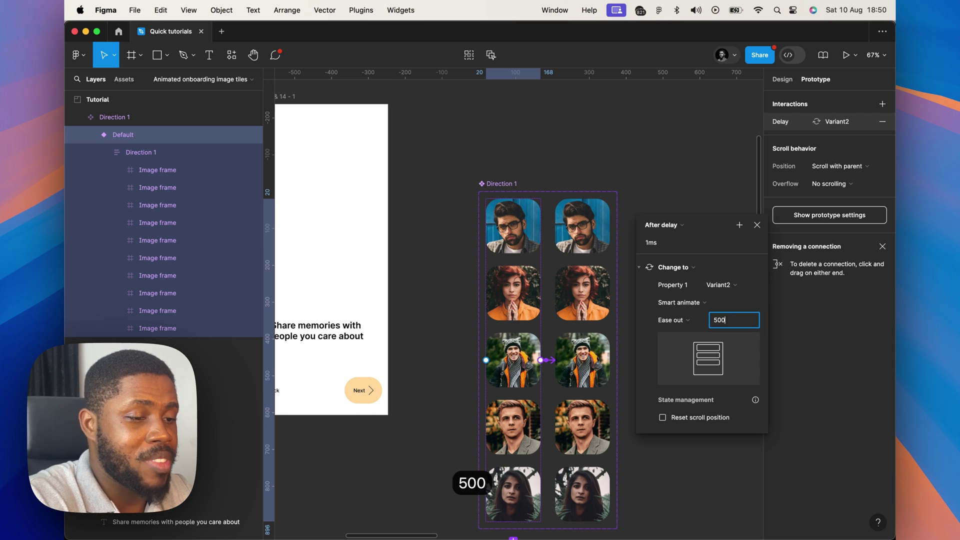
pyautogui.write('0')
pyautogui.press('Return')
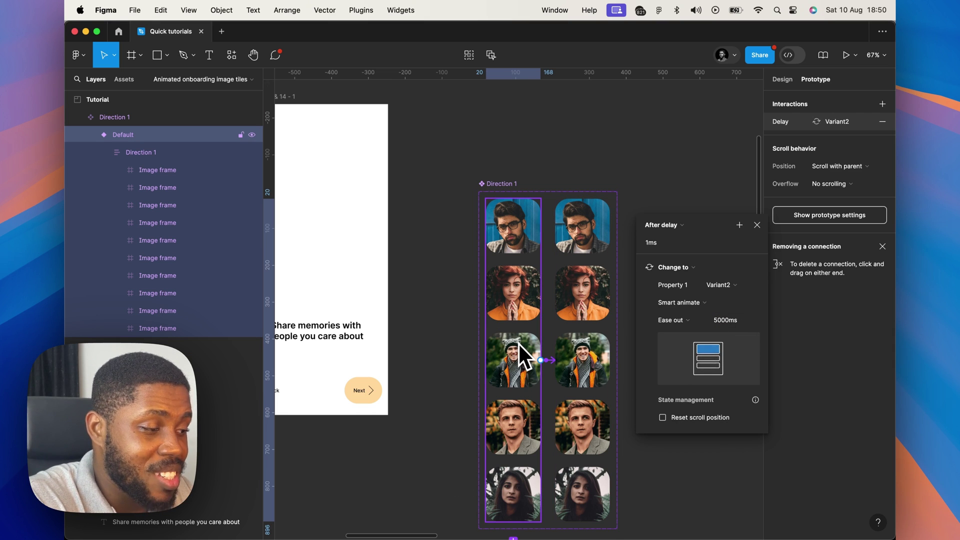
pyautogui.click(757, 226)
# Copy the Default variant of Direction 1 and paste it as an instance into the iPhone 13 & 14 - 1 frame.
pyautogui.click(584, 283)
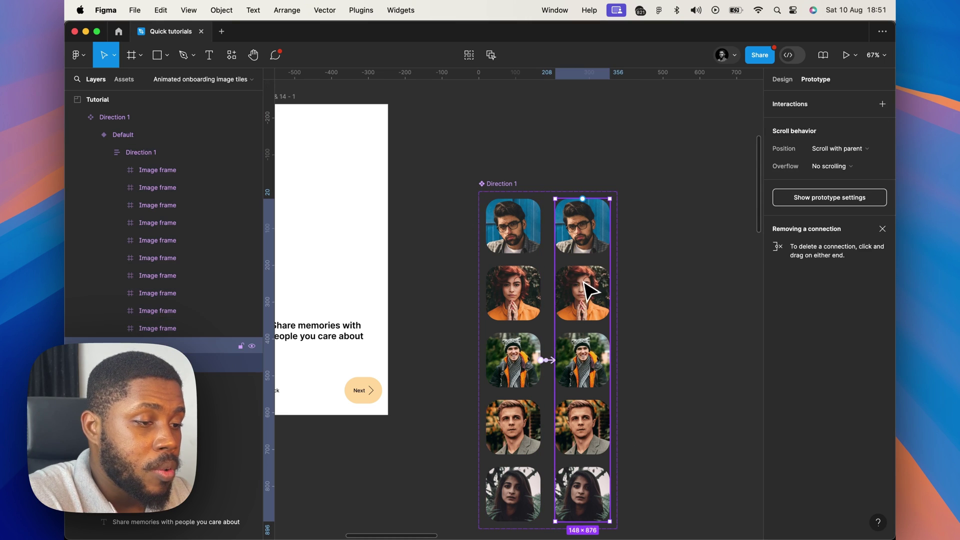
pyautogui.click(516, 328)
pyautogui.press('super+c')
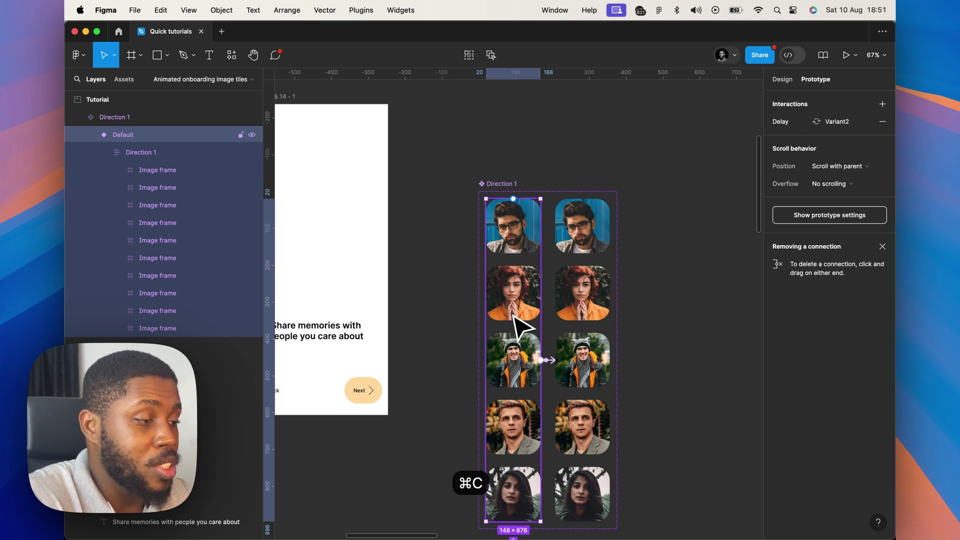
pyautogui.click(782, 80)
pyautogui.hscroll(-5, 523, 252)
pyautogui.scroll(1, 523, 252)
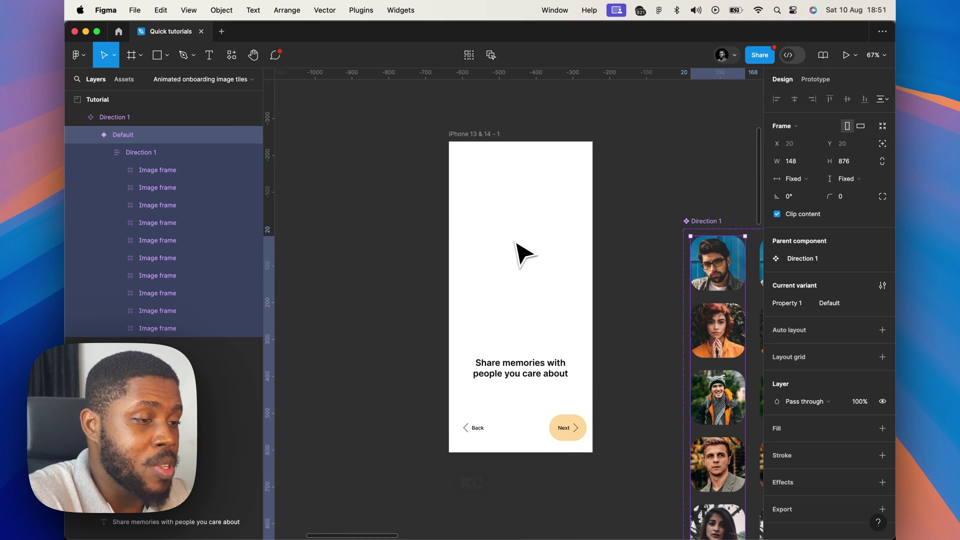
pyautogui.click(475, 145)
pyautogui.press('super+v')
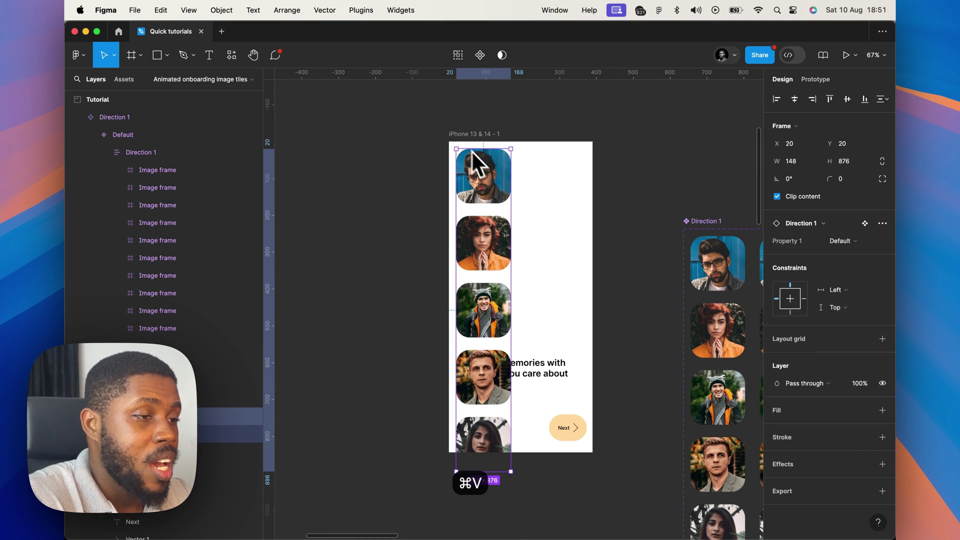
# Preview the iPhone 13 & 14 - 1 frame's prototype, restart the animation once, and close the preview.
pyautogui.click(477, 144)
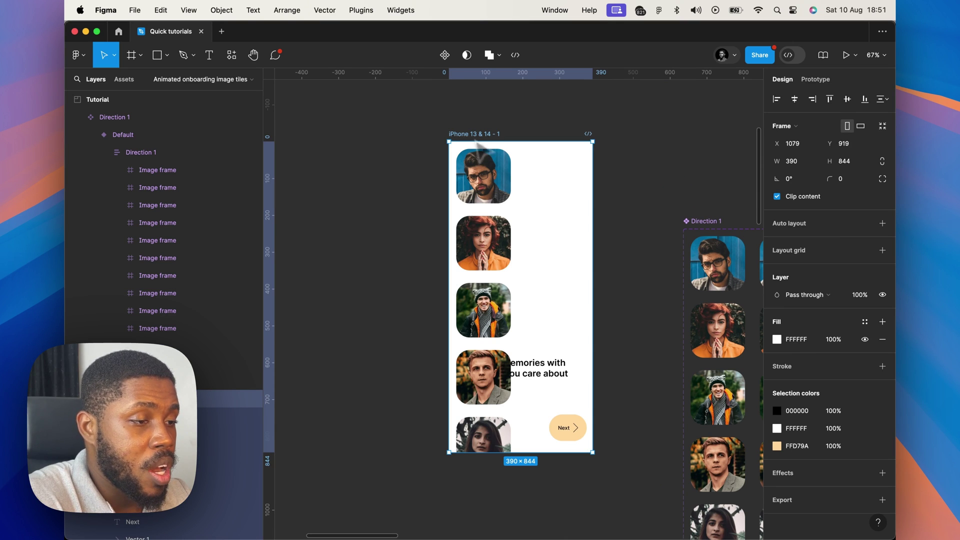
pyautogui.hotkey('shift', 'space')
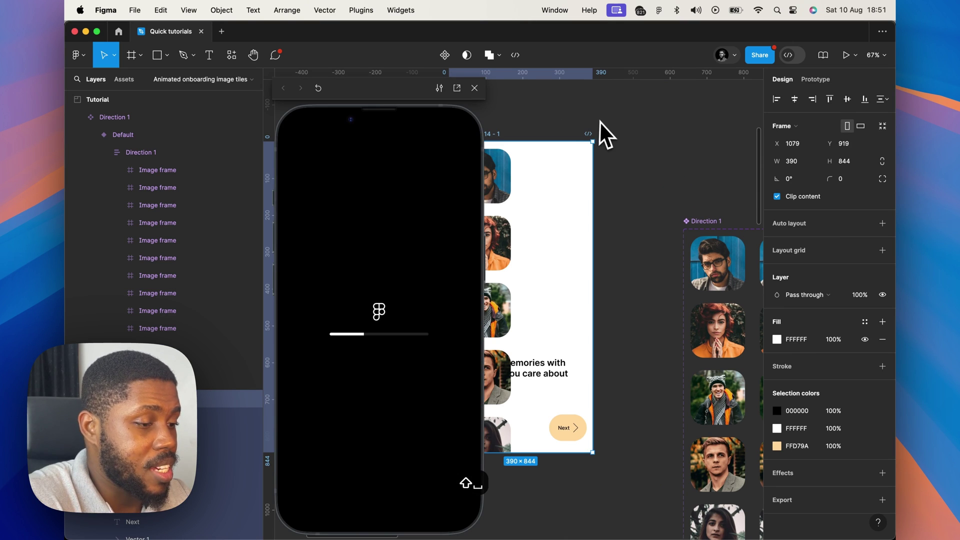
pyautogui.press('r')
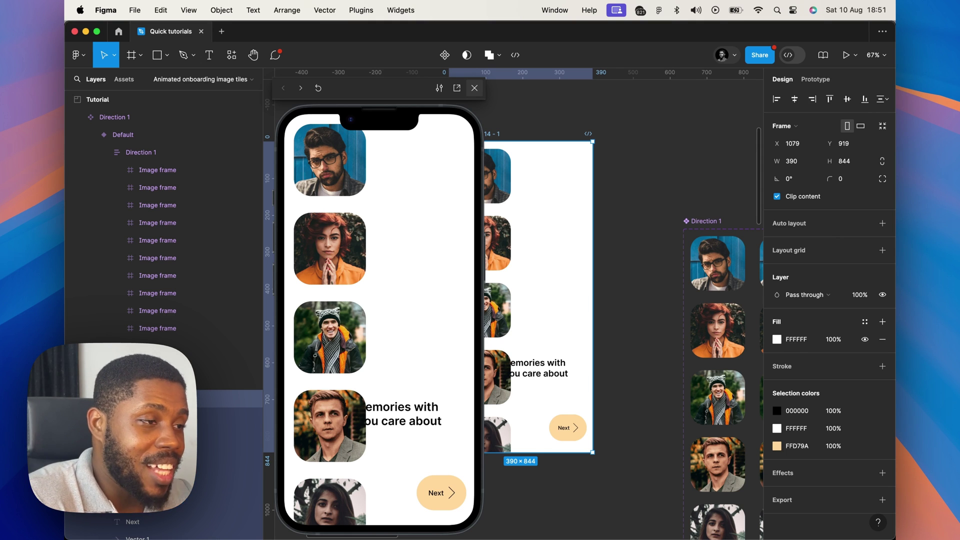
pyautogui.click(474, 87)
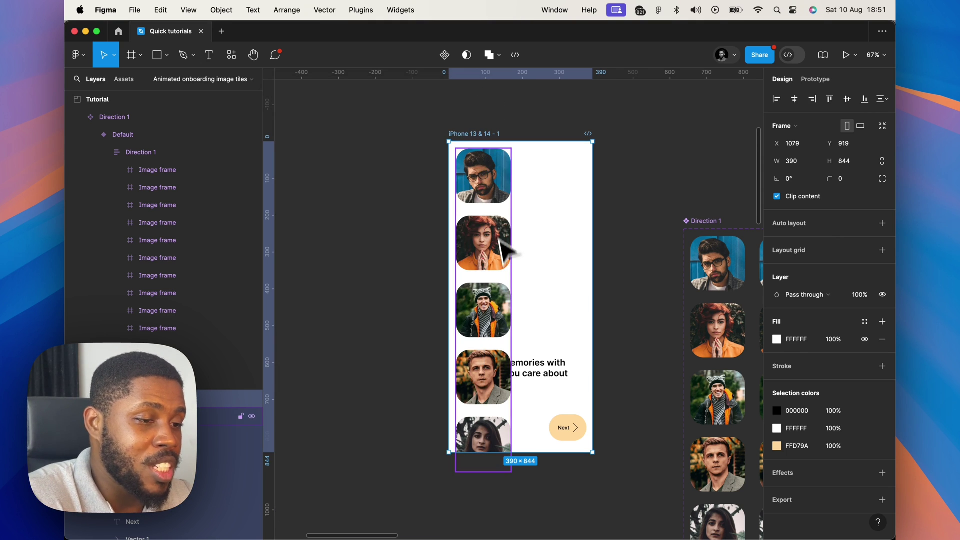
# Draw a prototype connection from Variant2 back to the Default variant in the Direction 1 component set.
pyautogui.hscroll(5, 505, 260)
pyautogui.scroll(-2, 505, 260)
pyautogui.click(506, 262)
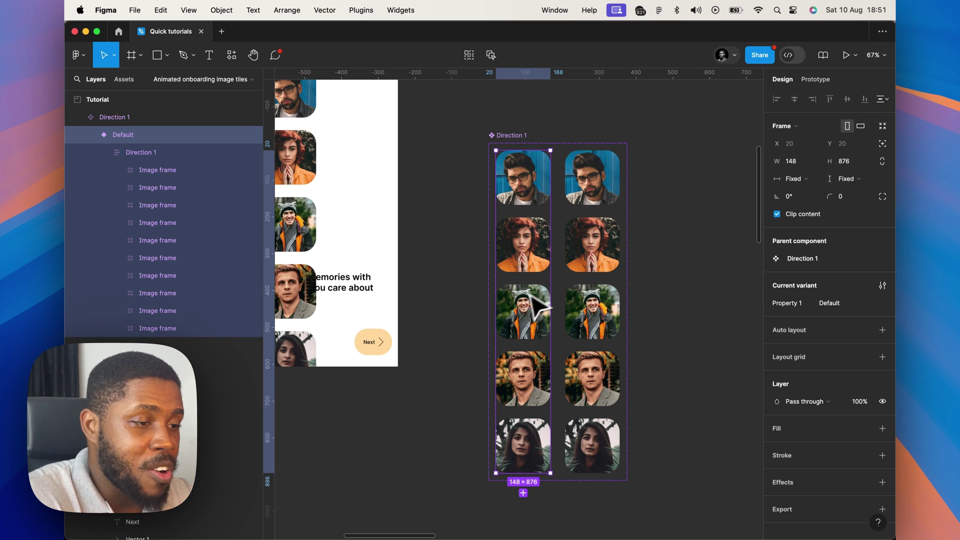
pyautogui.click(589, 252)
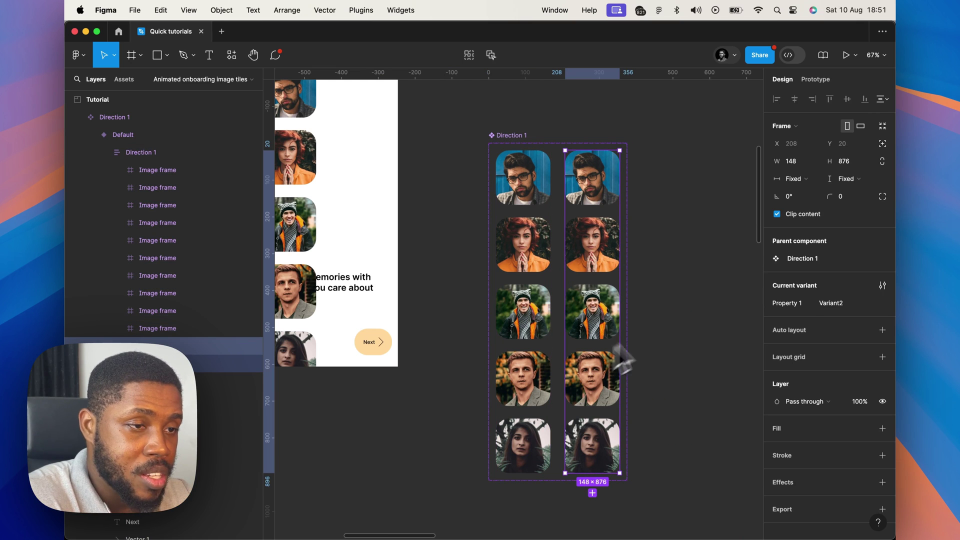
pyautogui.click(815, 80)
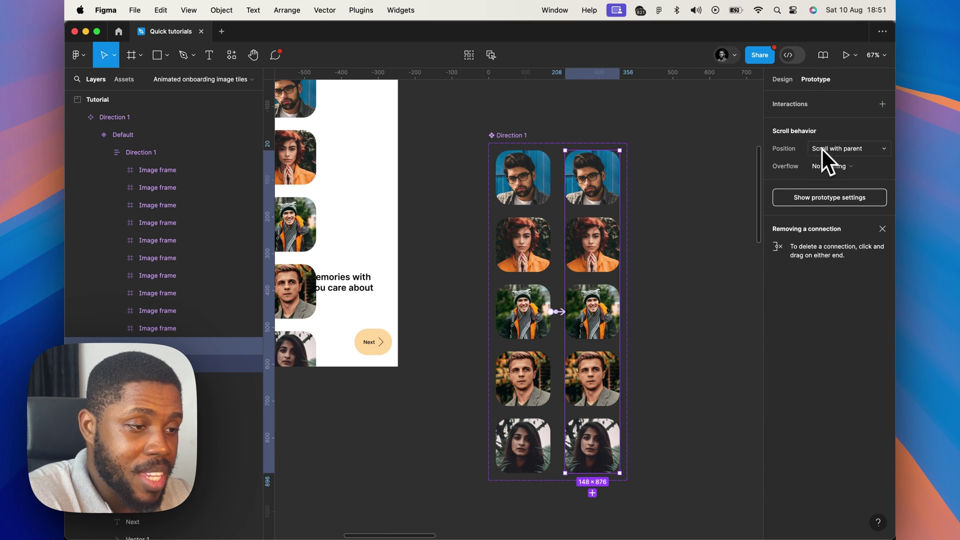
pyautogui.scroll(5, 570, 334)
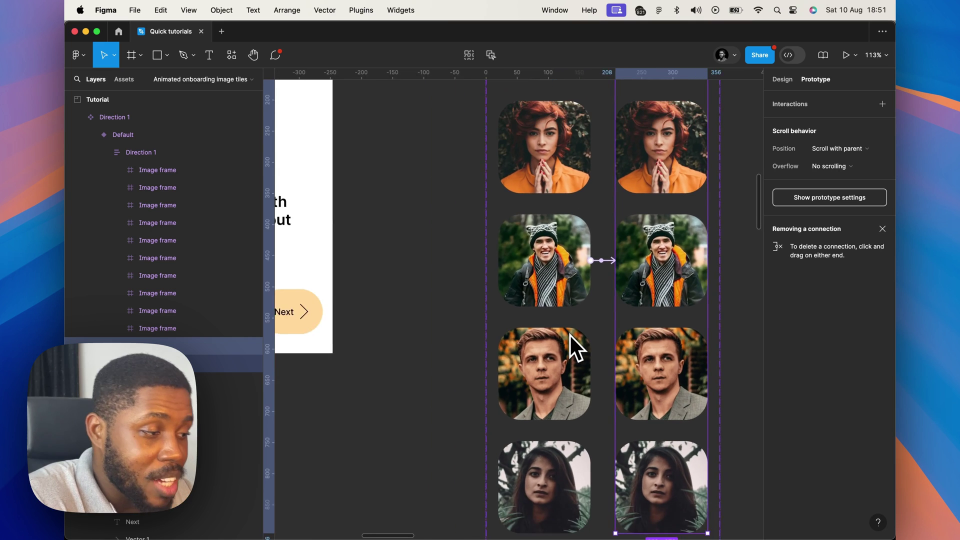
pyautogui.hscroll(1, 570, 335)
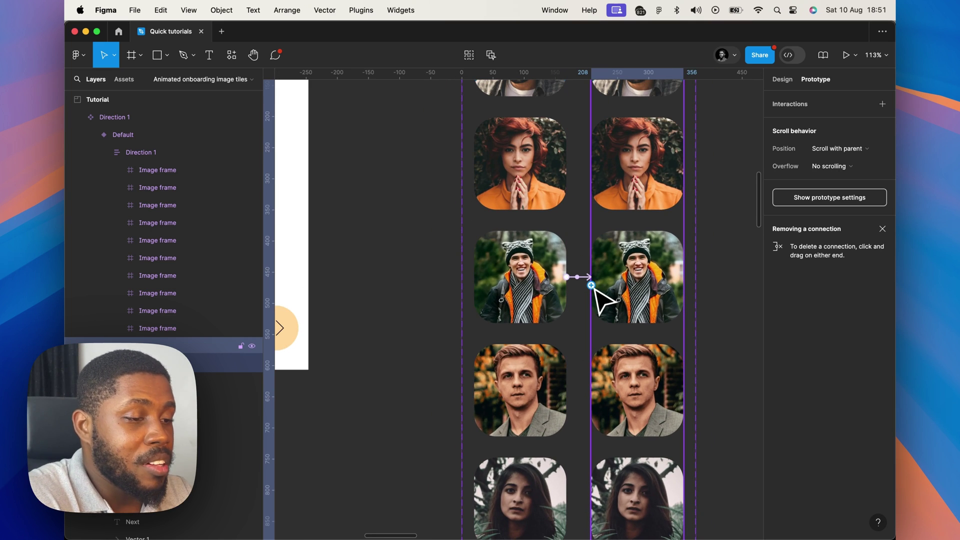
pyautogui.moveTo(592, 287); pyautogui.dragTo(569, 323)
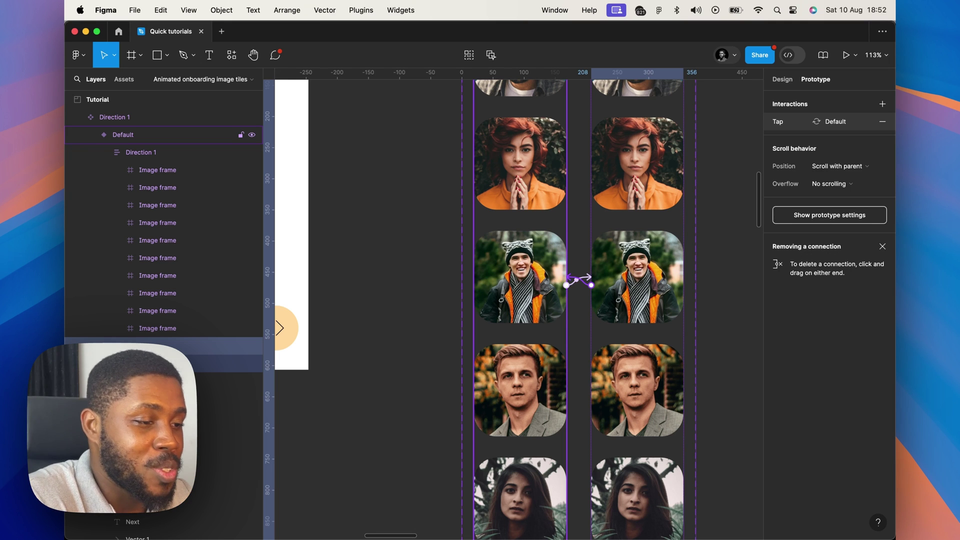
# Set the Variant2-to-Default interaction to trigger After delay of 1 ms with an Instant transition.
pyautogui.click(558, 320)
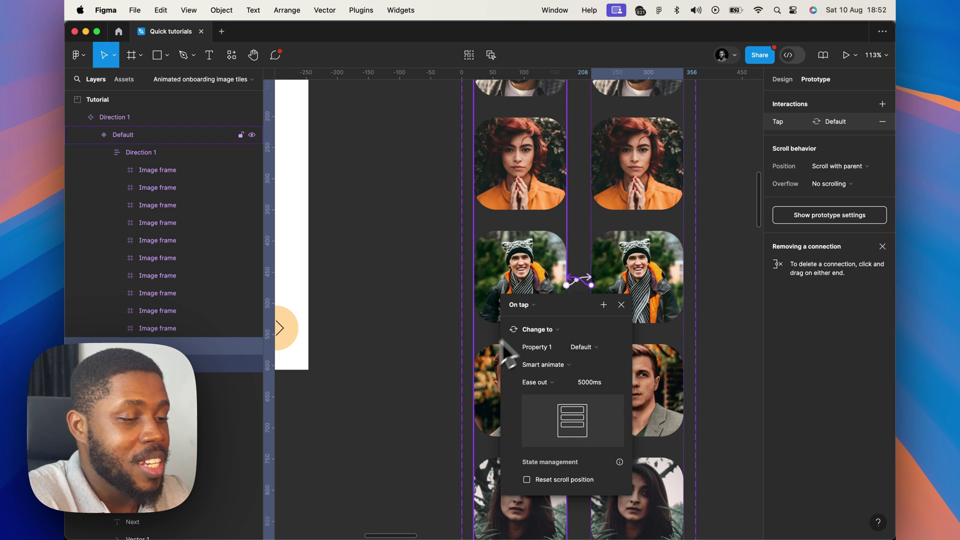
pyautogui.click(529, 310)
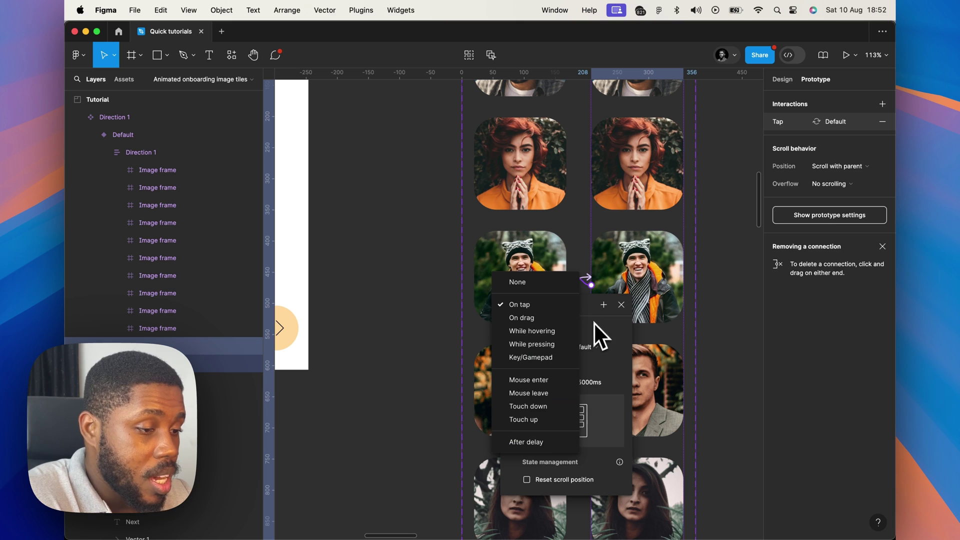
pyautogui.click(544, 442)
pyautogui.click(530, 325)
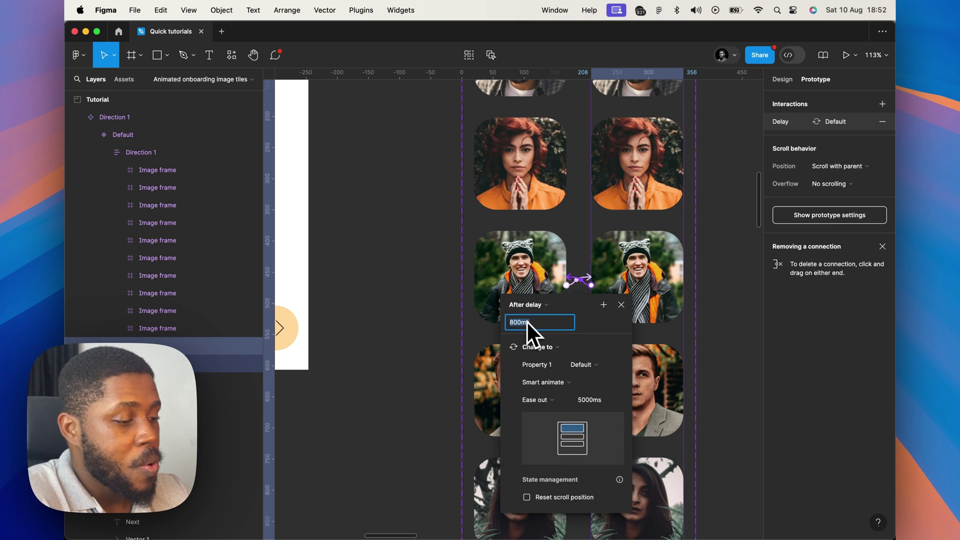
pyautogui.write('1')
pyautogui.press('Return')
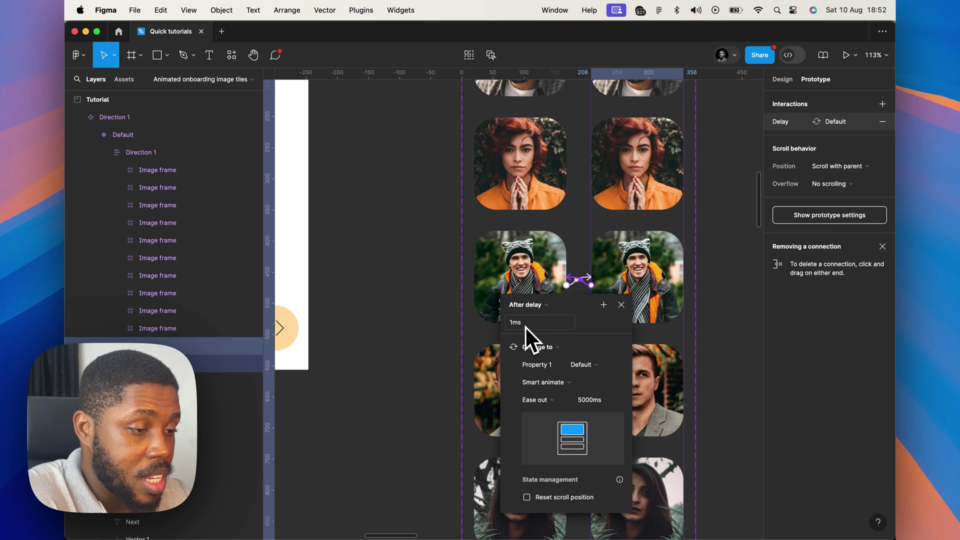
pyautogui.click(556, 385)
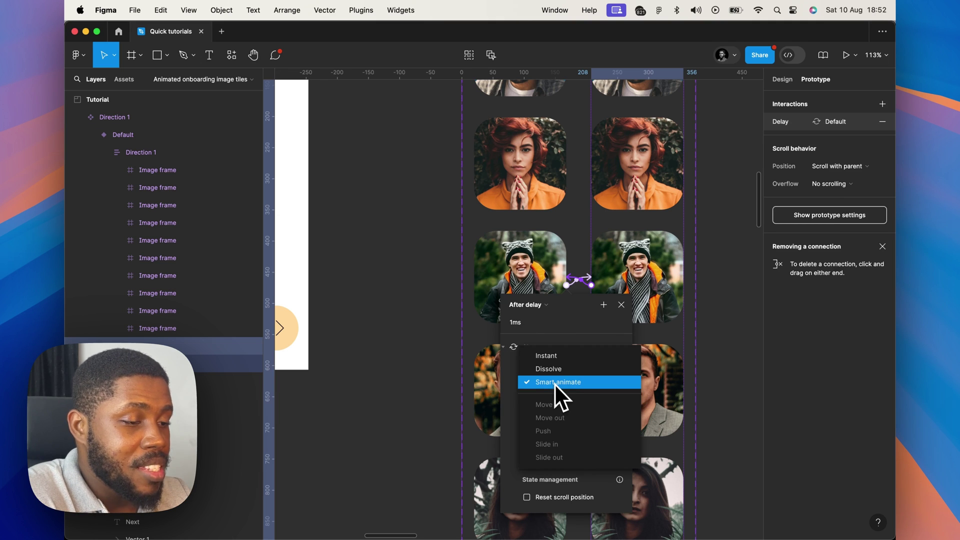
pyautogui.click(556, 356)
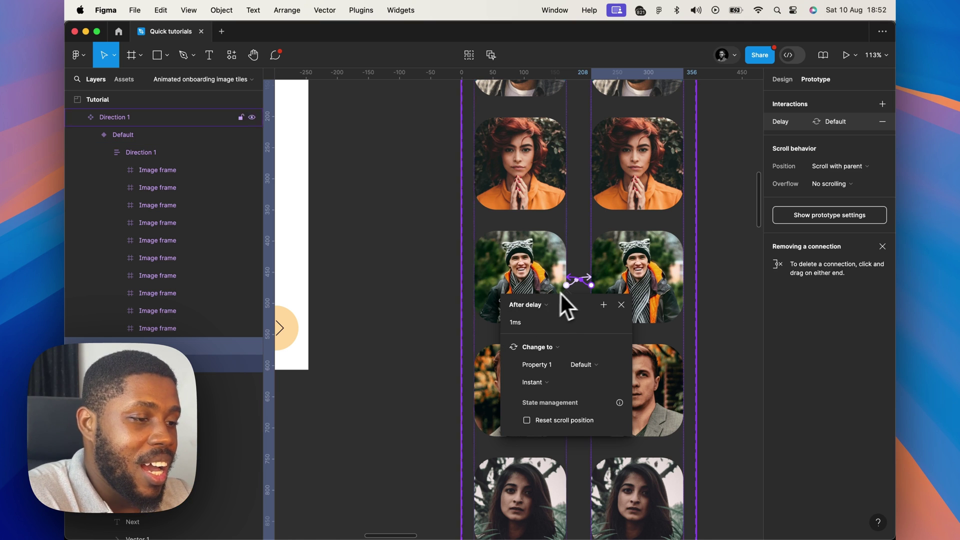
# Set the easing of the Default-to-Variant2 transition to Linear.
pyautogui.click(540, 254)
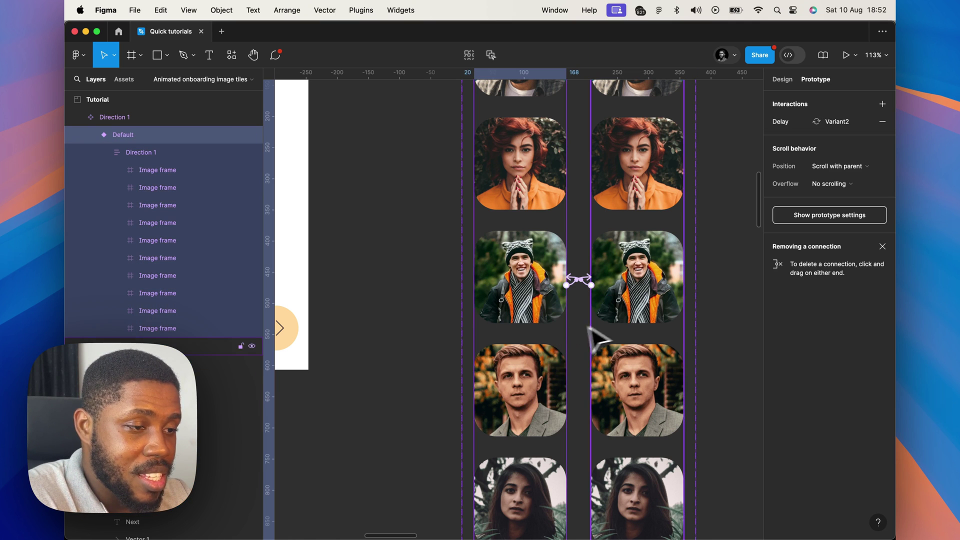
pyautogui.click(799, 125)
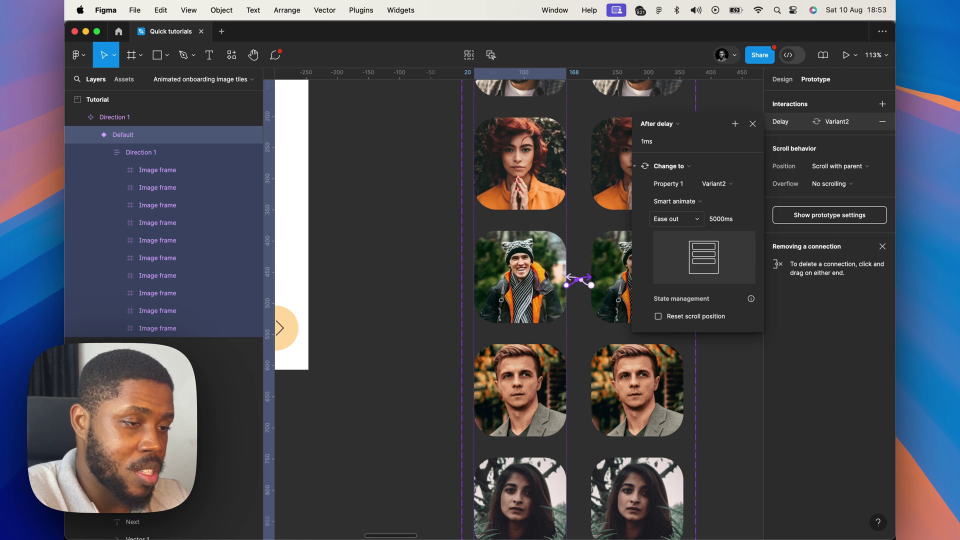
pyautogui.click(682, 219)
pyautogui.click(682, 187)
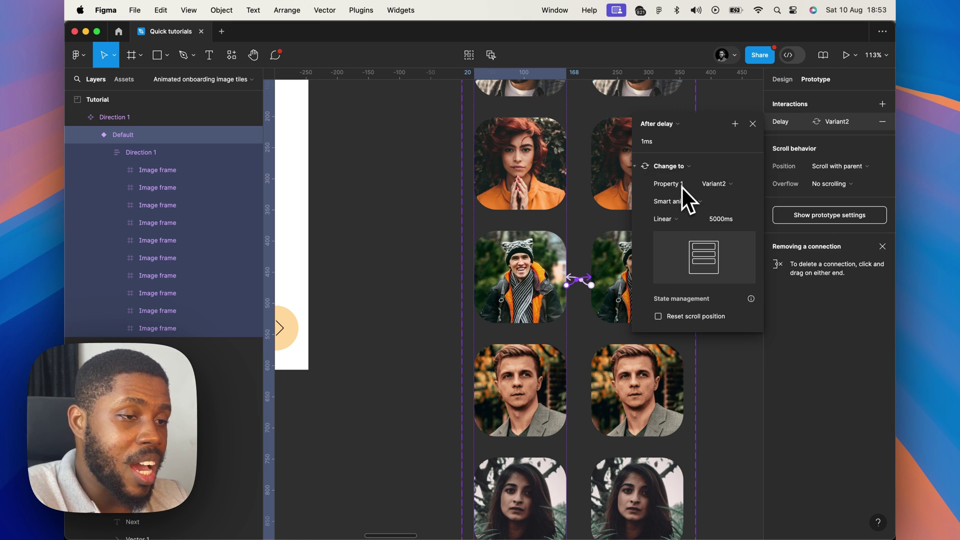
pyautogui.click(753, 123)
# Preview the phone frame again to check the looping tile column, and close the preview.
pyautogui.scroll(-5, 500, 279)
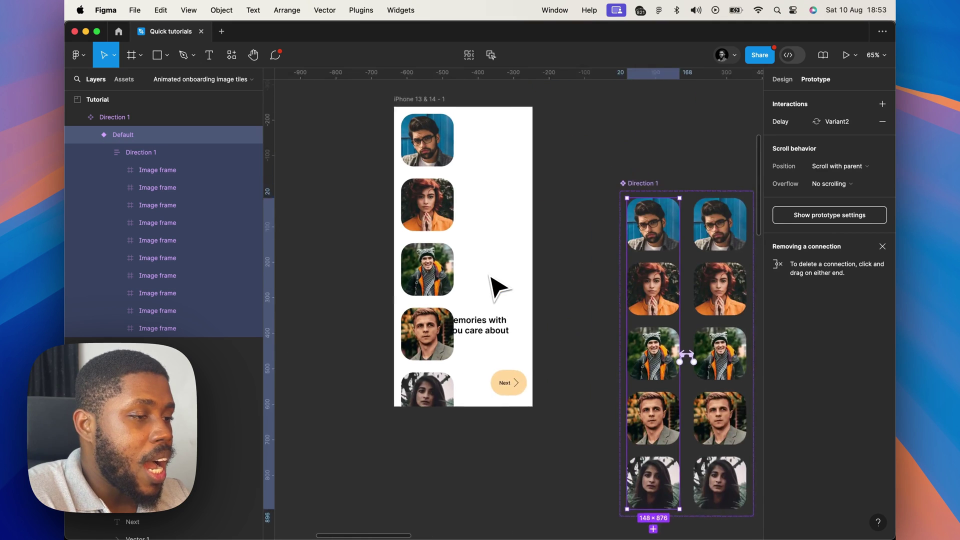
pyautogui.scroll(3, 496, 280)
pyautogui.hscroll(-2, 495, 280)
pyautogui.click(491, 220)
pyautogui.hotkey('shift', 'space')
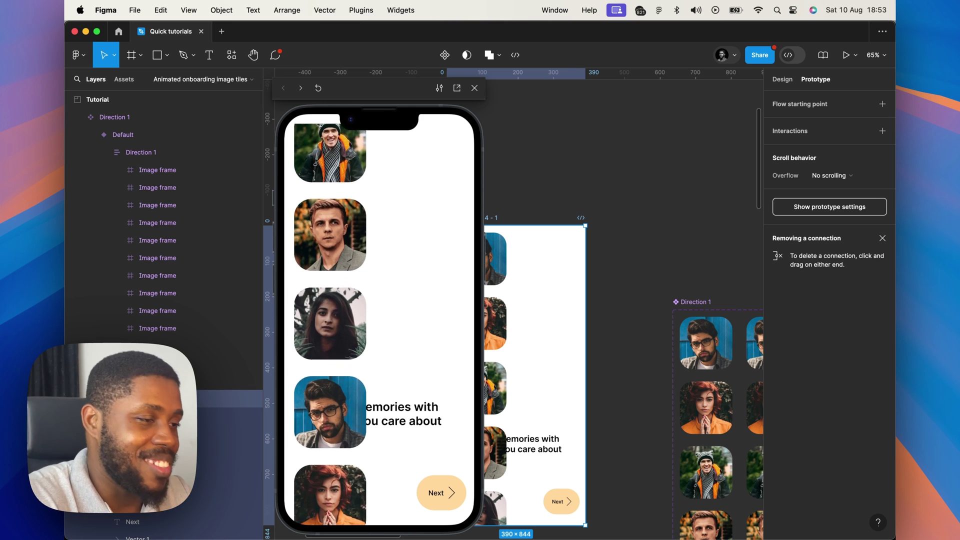
pyautogui.click(477, 90)
# Move the Direction 2 column farther right to make room and duplicate the Direction 1 component set.
pyautogui.hscroll(5, 427, 245)
pyautogui.scroll(-3, 427, 246)
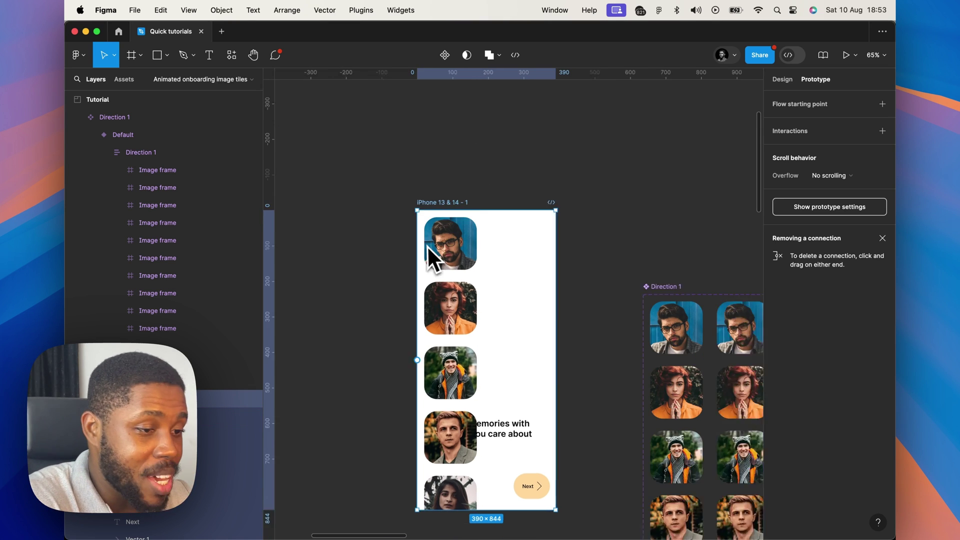
pyautogui.click(548, 233)
pyautogui.hscroll(3, 552, 242)
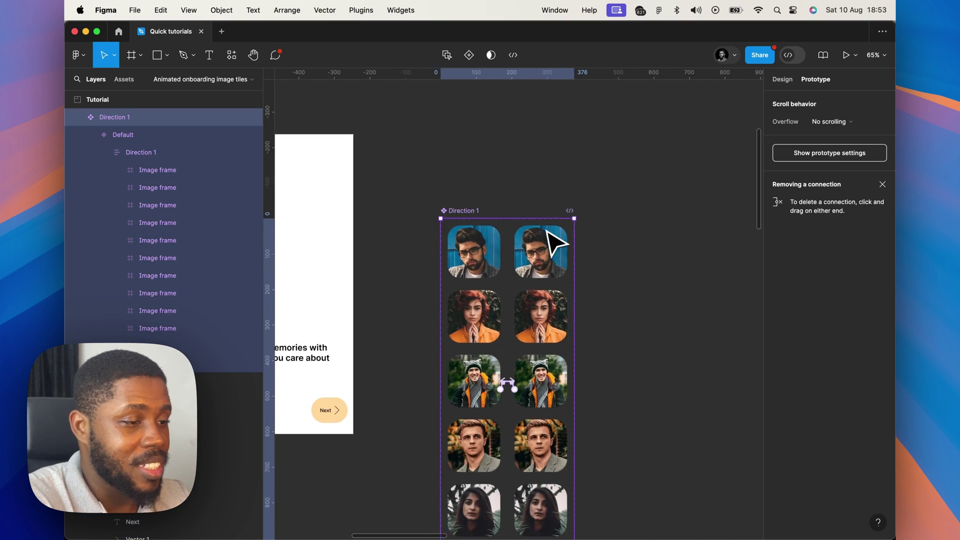
pyautogui.scroll(-3, 553, 243)
pyautogui.hscroll(3, 553, 242)
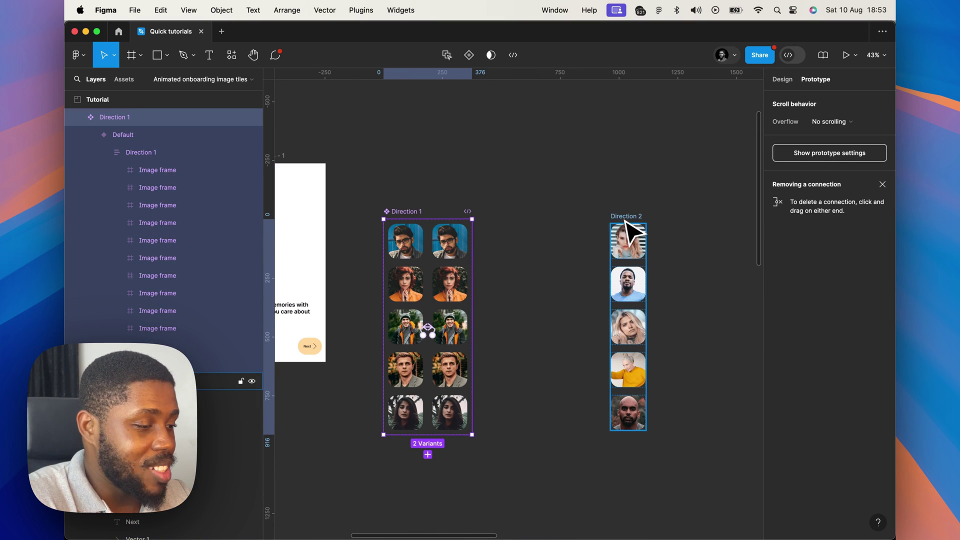
pyautogui.moveTo(631, 231); pyautogui.dragTo(729, 215)
pyautogui.click(412, 223)
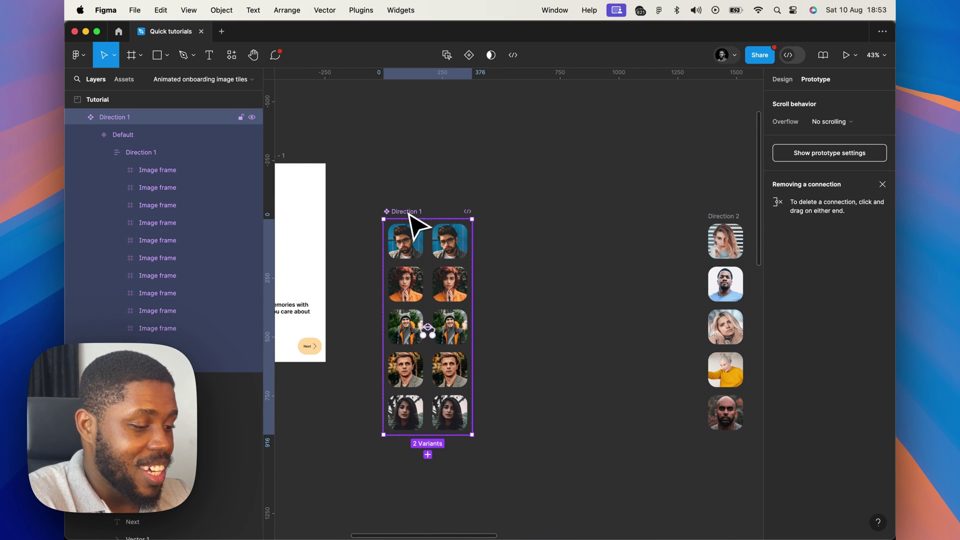
pyautogui.press('super+d')
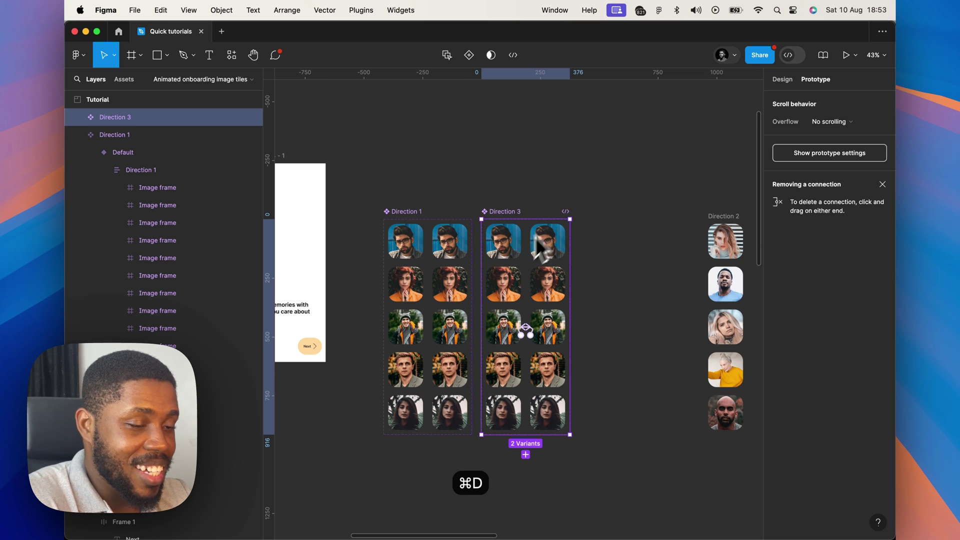
# Duplicate all five image frames in the Direction 2 column and move the copies below the original five.
pyautogui.hscroll(4, 712, 232)
pyautogui.scroll(-3, 713, 232)
pyautogui.hscroll(3, 536, 250)
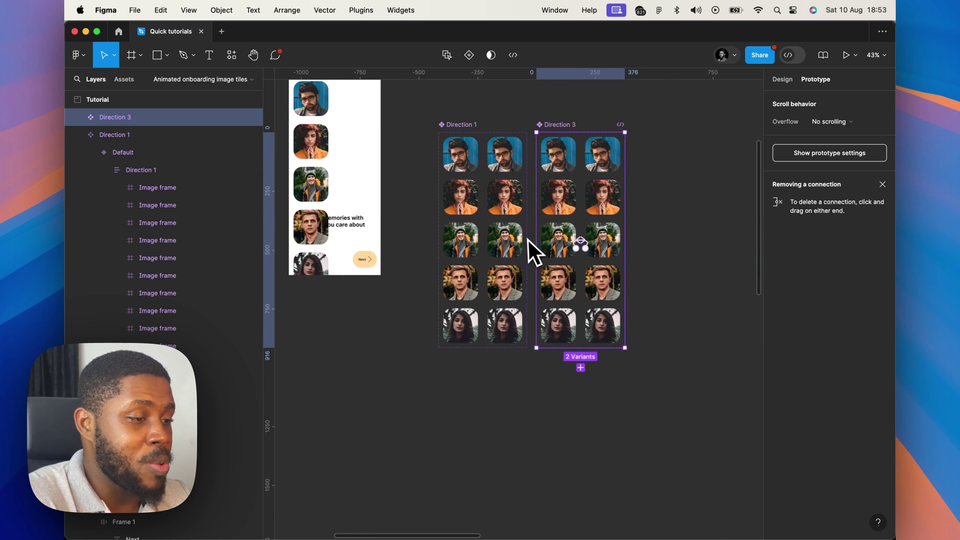
pyautogui.click(580, 185)
pyautogui.press('super+a')
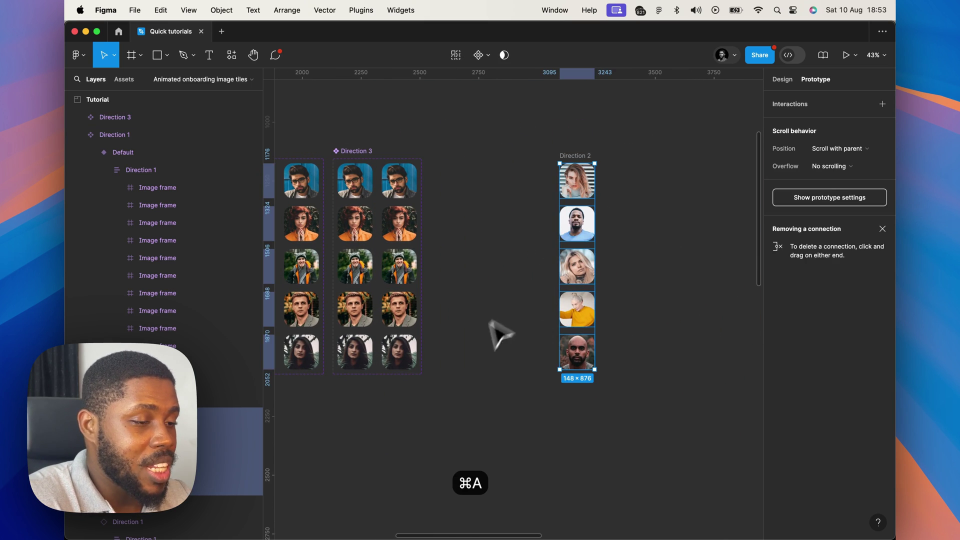
pyautogui.press('super+d')
pyautogui.press('Down')
pyautogui.press('Down')
pyautogui.press('Down')
pyautogui.press('Down')
pyautogui.press('Down')
pyautogui.press('Down')
pyautogui.press('Down')
pyautogui.press('Down')
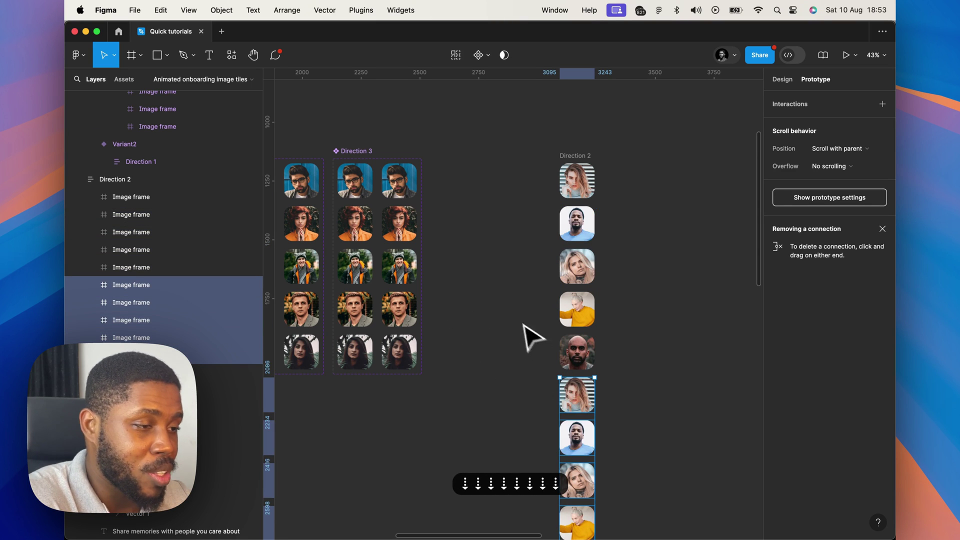
# Cut the Direction 2 column, paste it into the Default variant of the Direction 3 component set, and delete that variant's Direction 1 column.
pyautogui.click(508, 250)
pyautogui.click(575, 167)
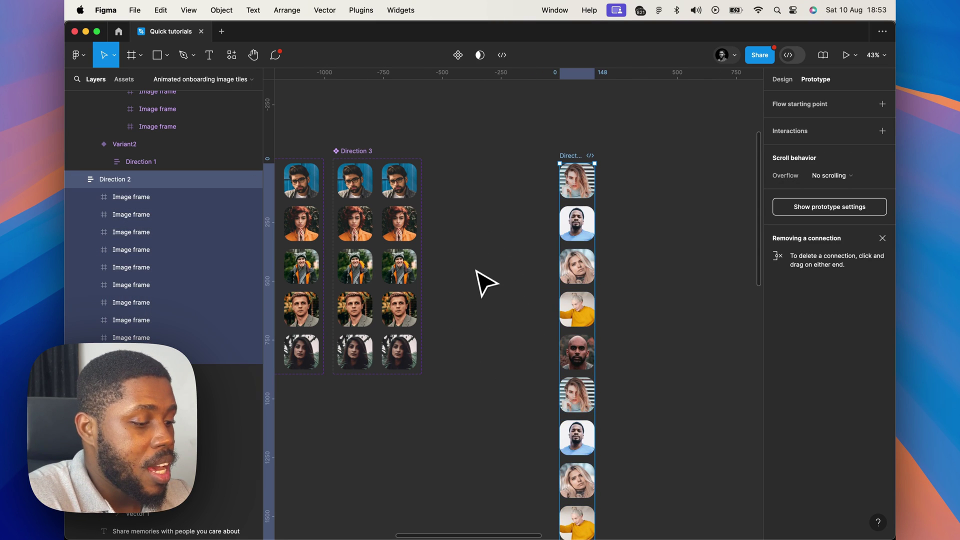
pyautogui.press('super+c')
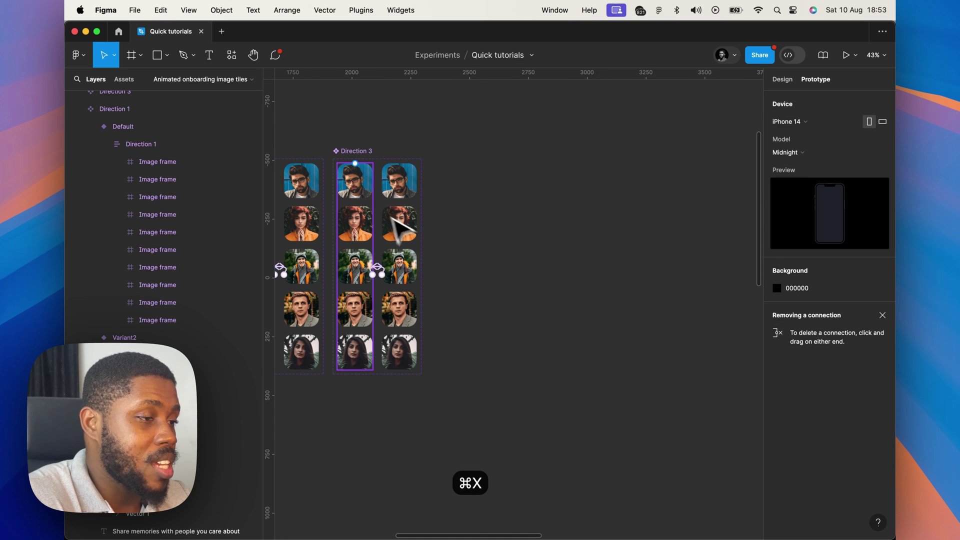
pyautogui.click(360, 193)
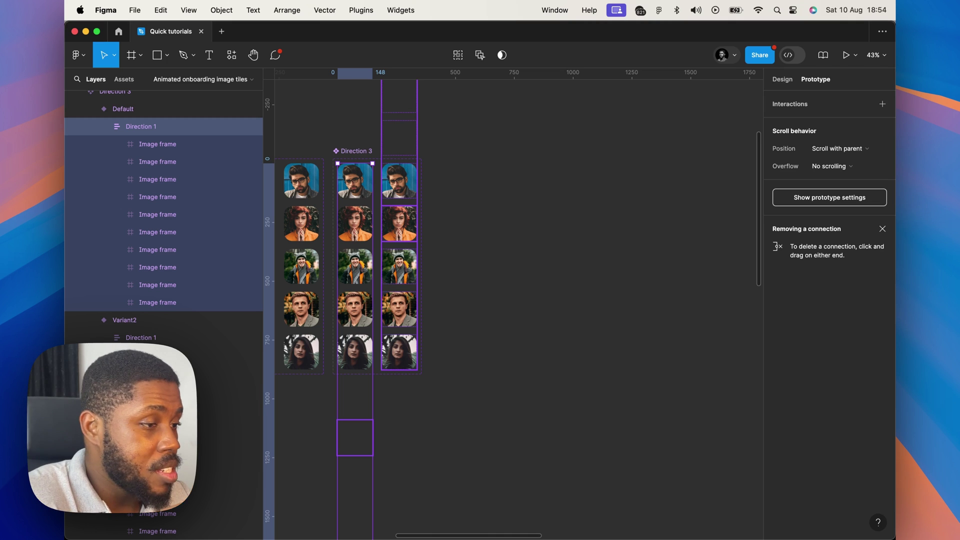
pyautogui.press('super+shift+v')
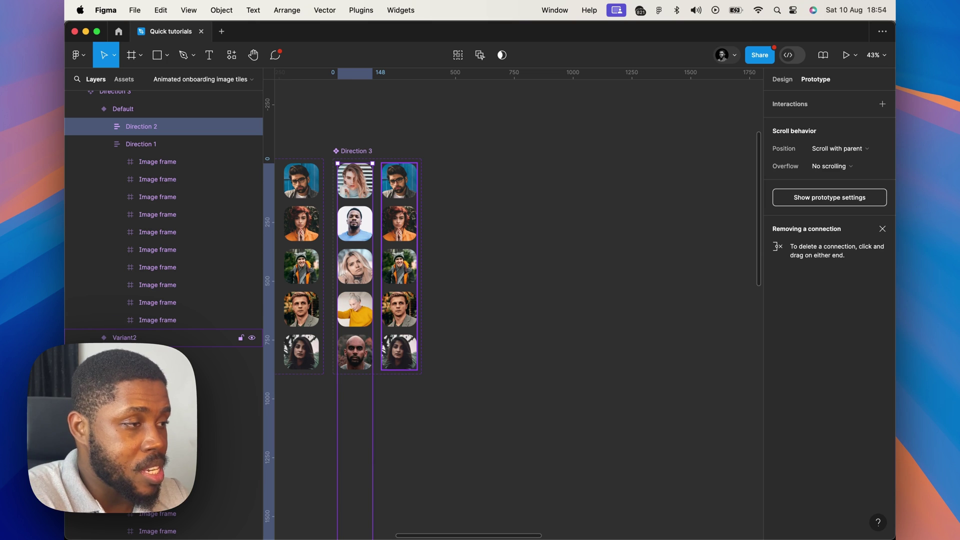
pyautogui.click(161, 146)
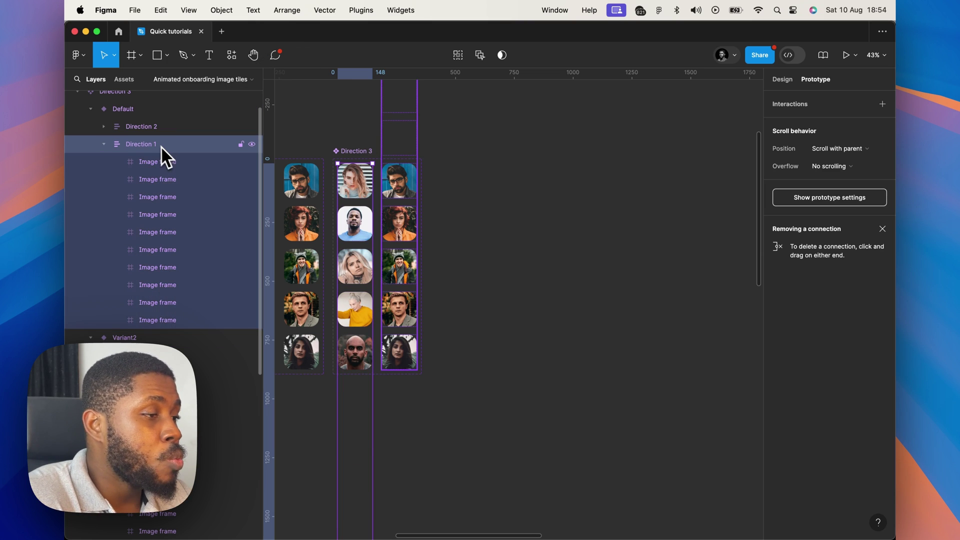
pyautogui.press('BackSpace')
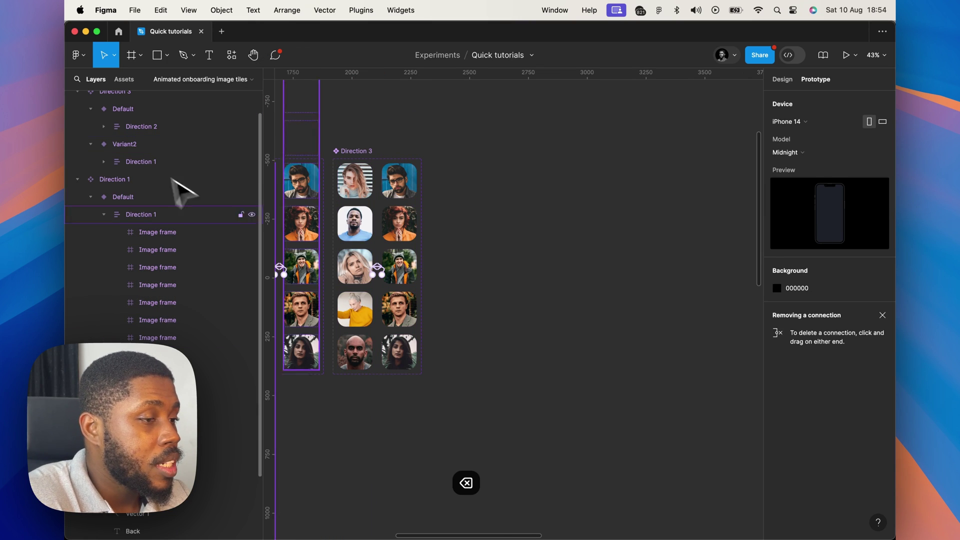
# Replace the Direction 1 column in Variant2 of the Direction 3 component set with the cut Direction 2 column.
pyautogui.click(400, 200)
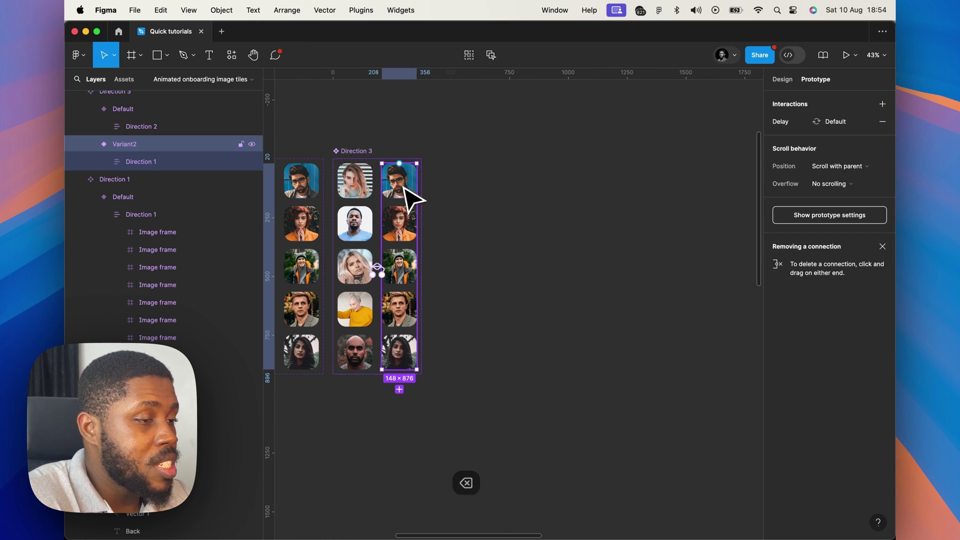
pyautogui.click(166, 163)
pyautogui.press('shift+super+v')
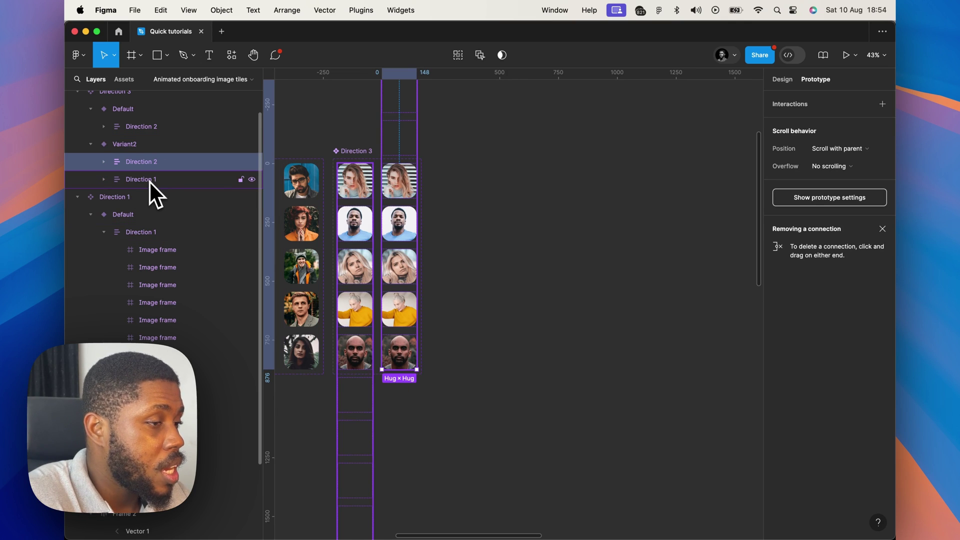
pyautogui.click(156, 180)
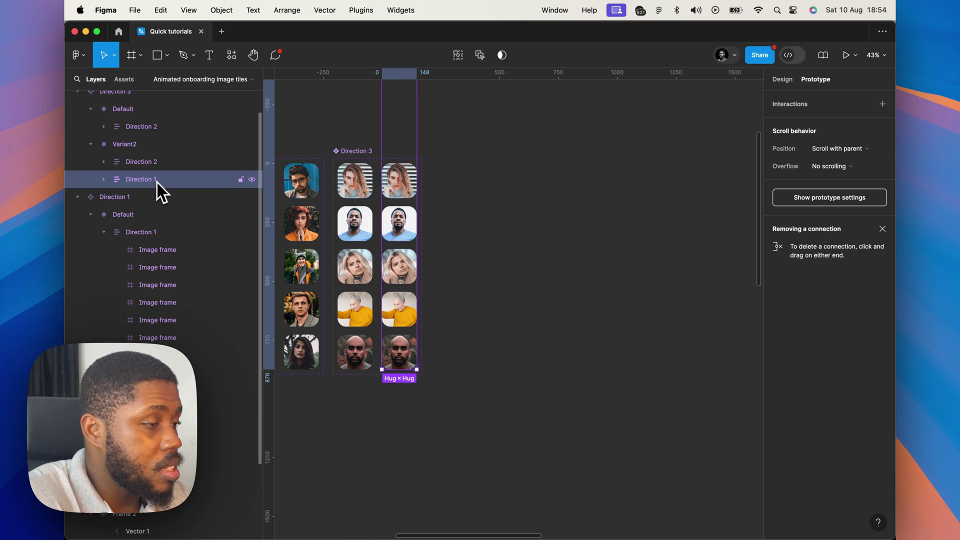
pyautogui.press('BackSpace')
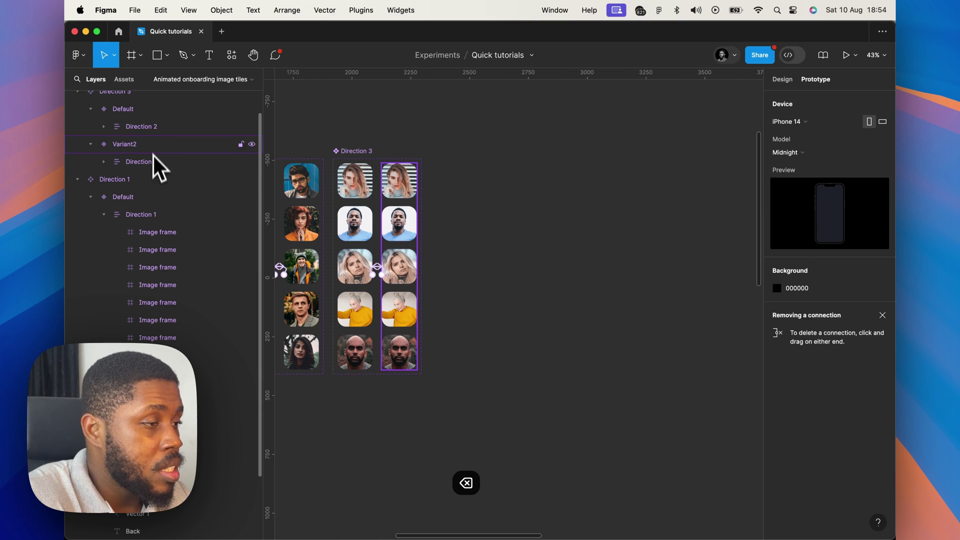
# Align the Direction 2 column to the bottom in the Default variant and to the top in Variant2.
pyautogui.click(156, 163)
pyautogui.click(364, 224)
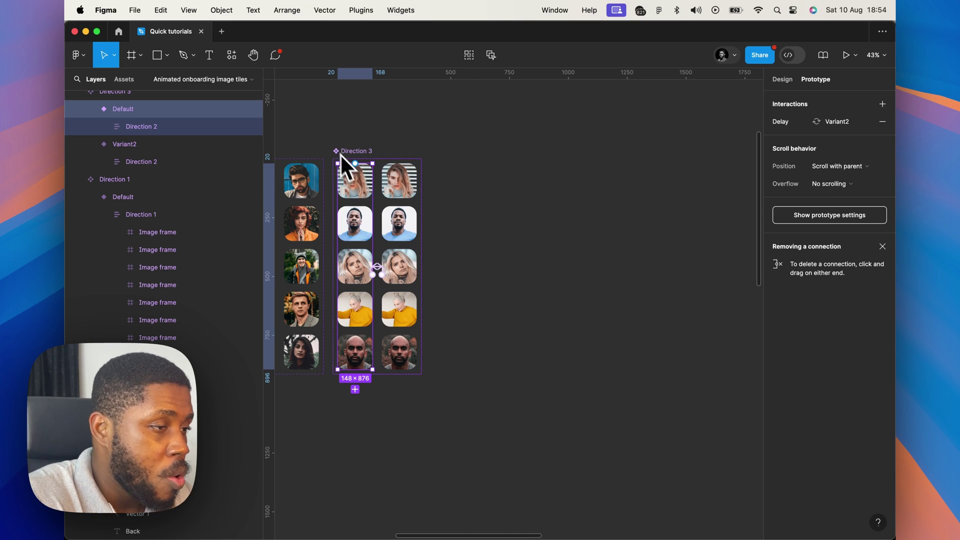
pyautogui.click(151, 131)
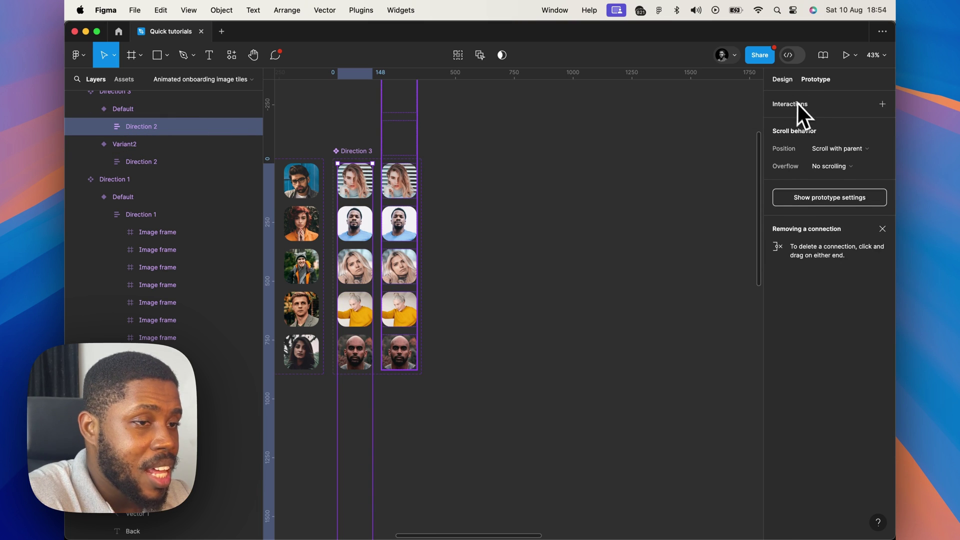
pyautogui.click(789, 79)
pyautogui.click(867, 101)
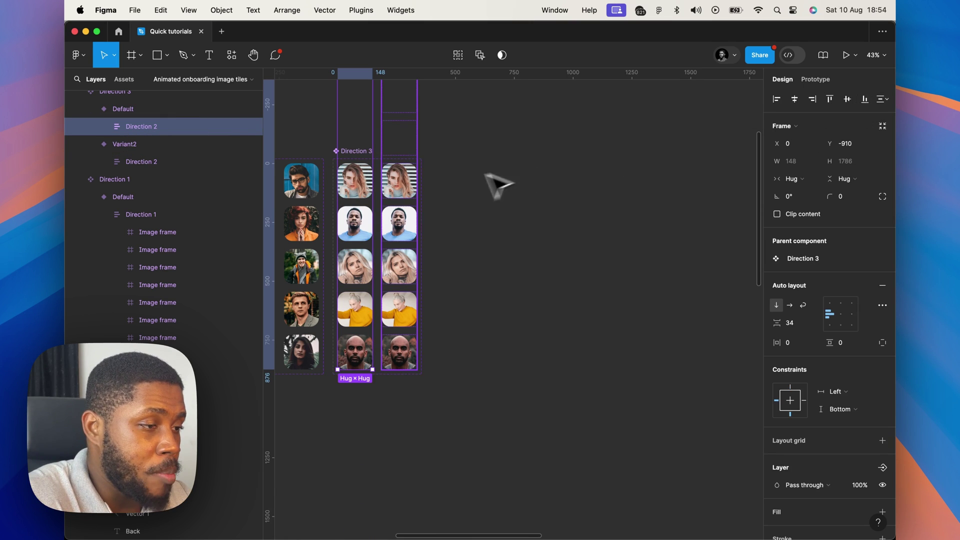
pyautogui.click(411, 217)
pyautogui.click(144, 162)
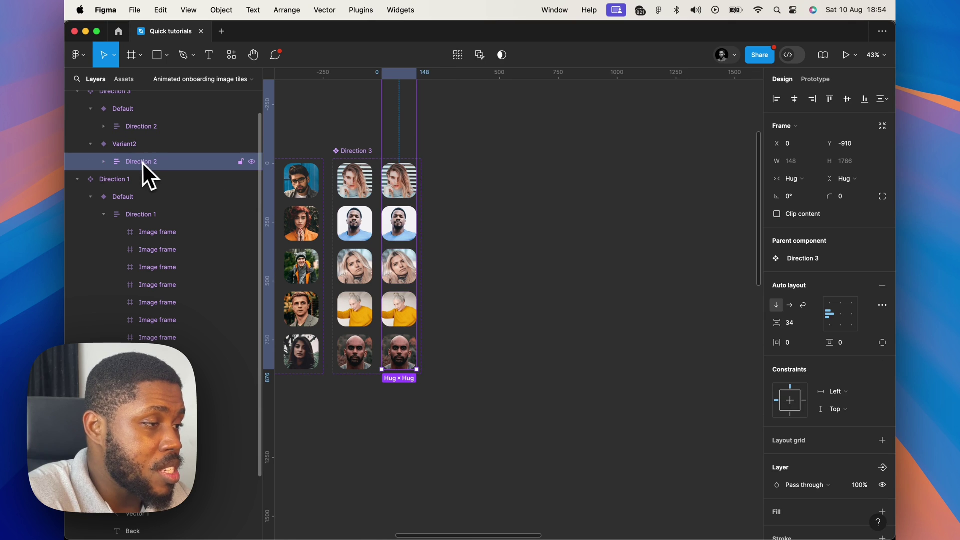
pyautogui.click(830, 97)
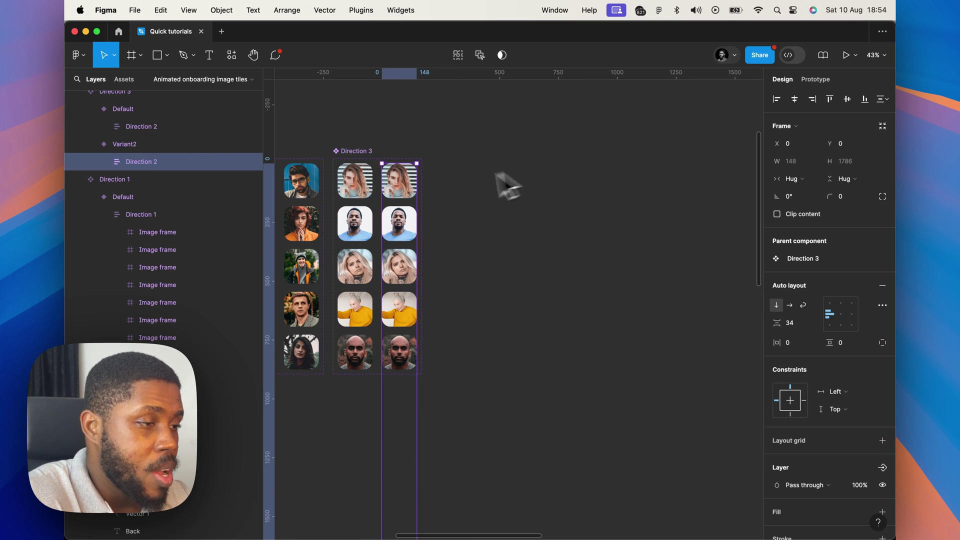
# Copy the Default variant of Direction 3 into the phone frame and place it beside the first column, about 30 px apart.
pyautogui.hscroll(-5, 398, 192)
pyautogui.click(495, 197)
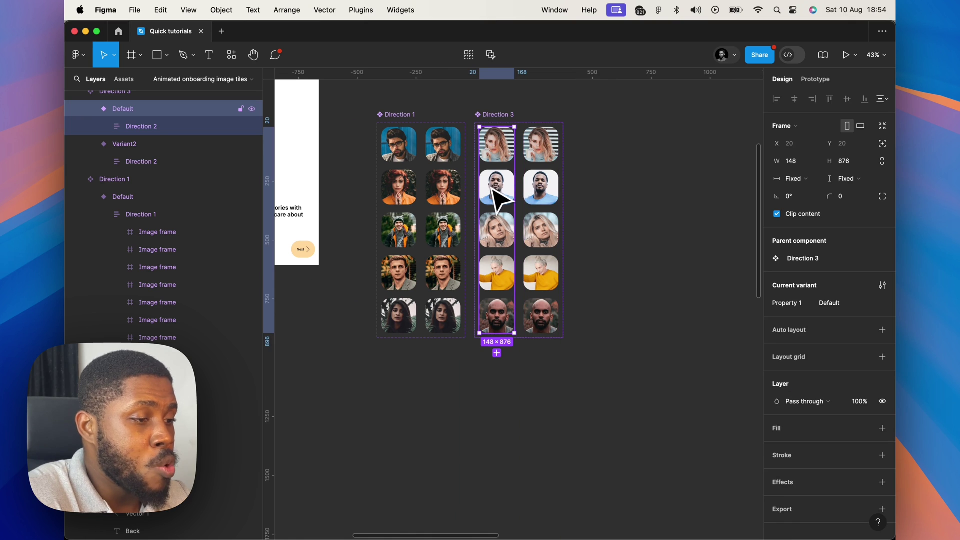
pyautogui.press('cmd+c')
pyautogui.hscroll(-5, 496, 198)
pyautogui.scroll(3, 497, 198)
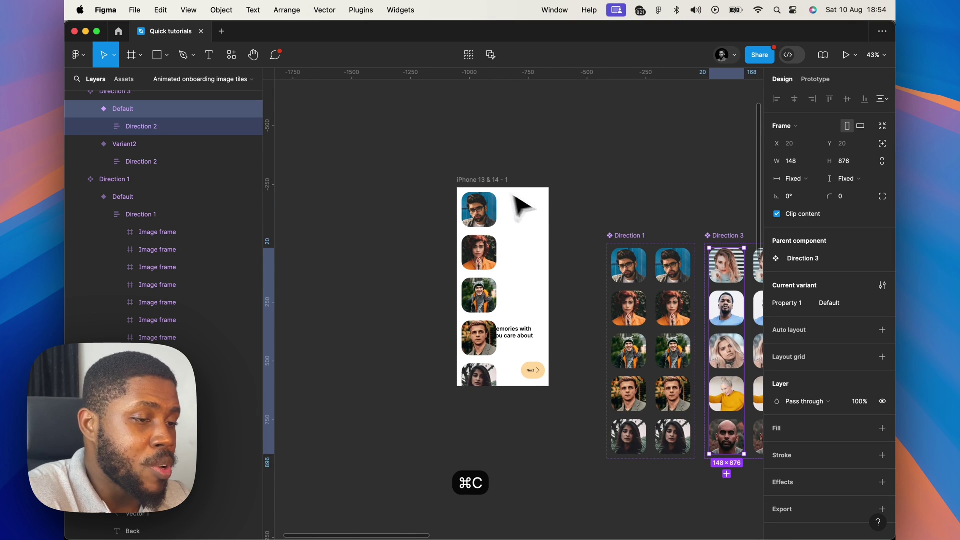
pyautogui.hscroll(2, 551, 223)
pyautogui.click(435, 172)
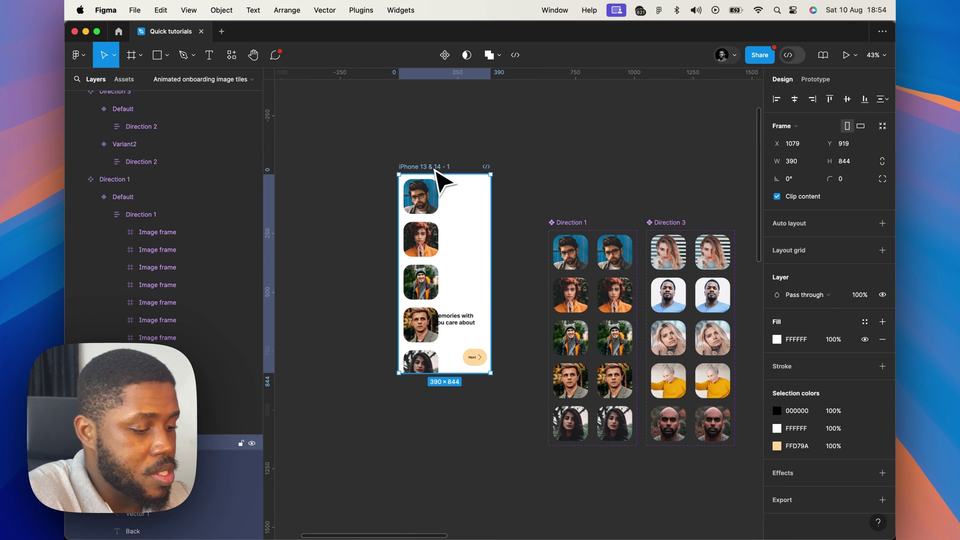
pyautogui.press('cmd+v')
pyautogui.moveTo(440, 225); pyautogui.dragTo(484, 223)
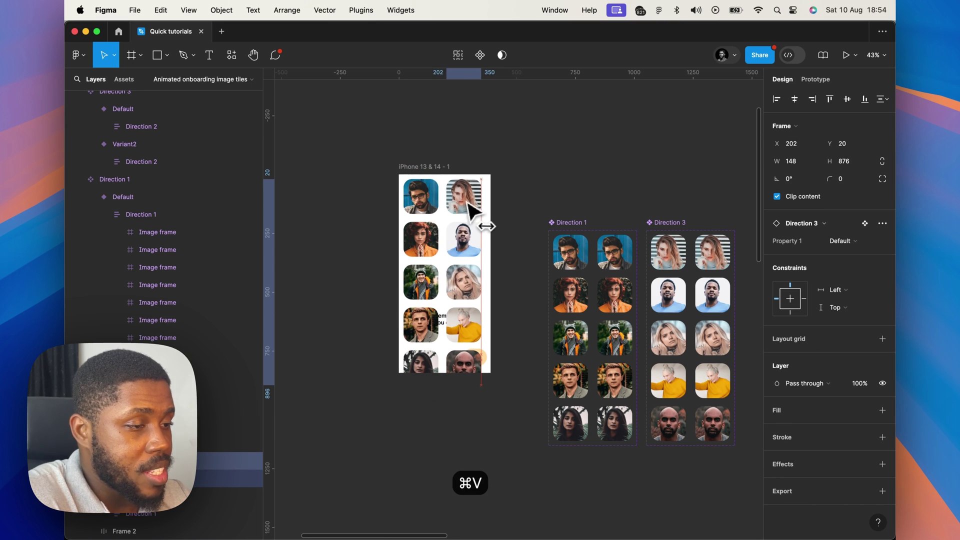
# Preview the phone frame to check both tile columns scrolling in opposite directions, and close the preview.
pyautogui.click(418, 167)
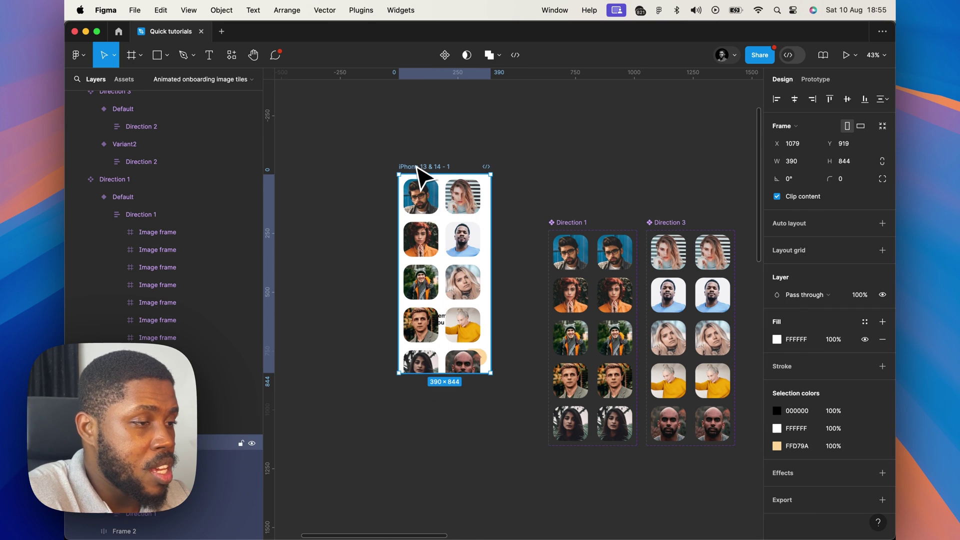
pyautogui.hotkey('shift', 'space')
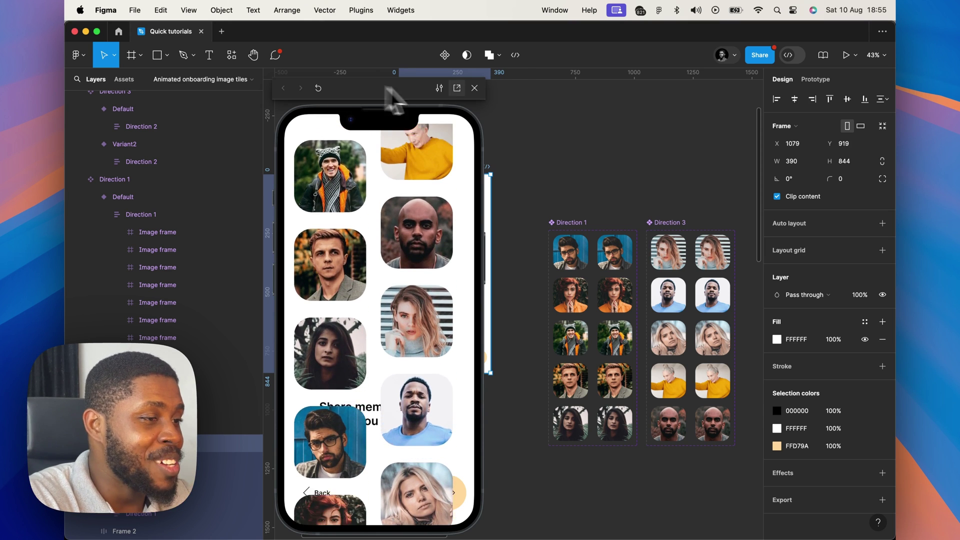
pyautogui.click(475, 88)
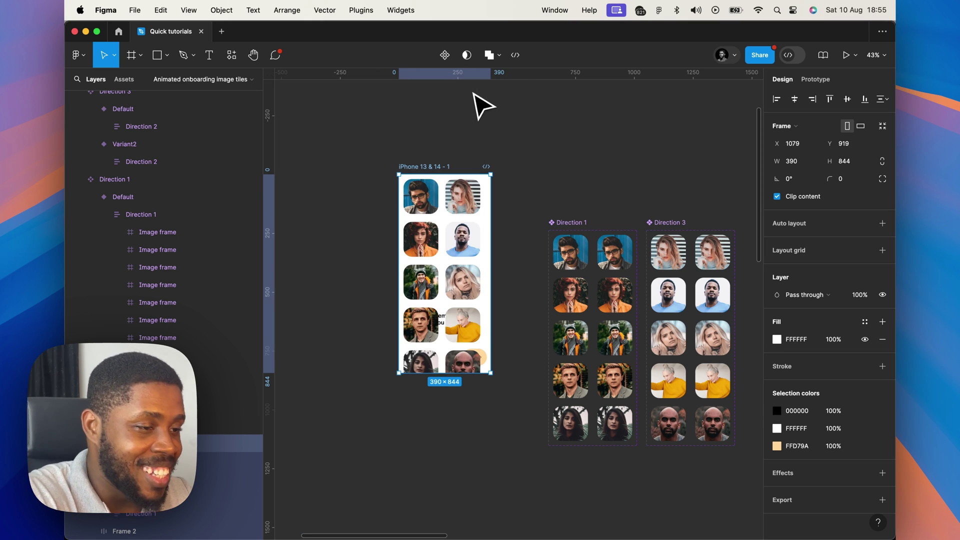
# Move both tile columns out of the phone frame onto the empty canvas below the component sets.
pyautogui.click(456, 215)
pyautogui.keyDown('shift'); pyautogui.click(426, 219); pyautogui.keyUp('shift')
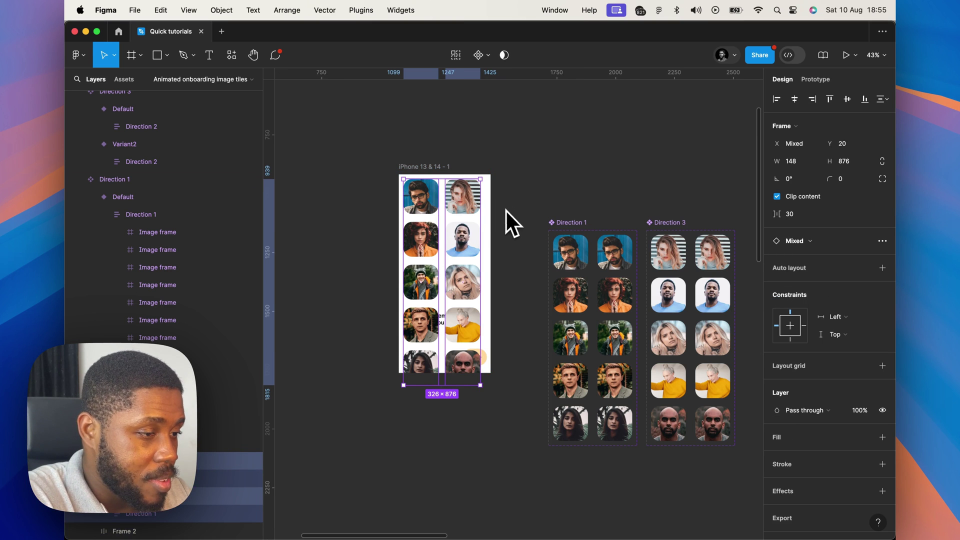
pyautogui.scroll(-3, 468, 296)
pyautogui.scroll(8, 468, 296)
pyautogui.scroll(-3, 469, 296)
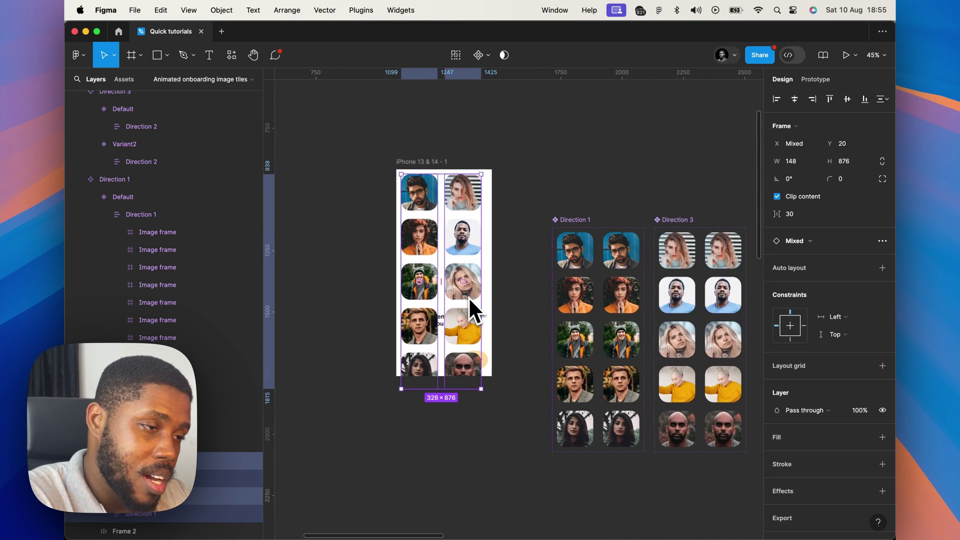
pyautogui.moveTo(450, 195); pyautogui.dragTo(560, 468)
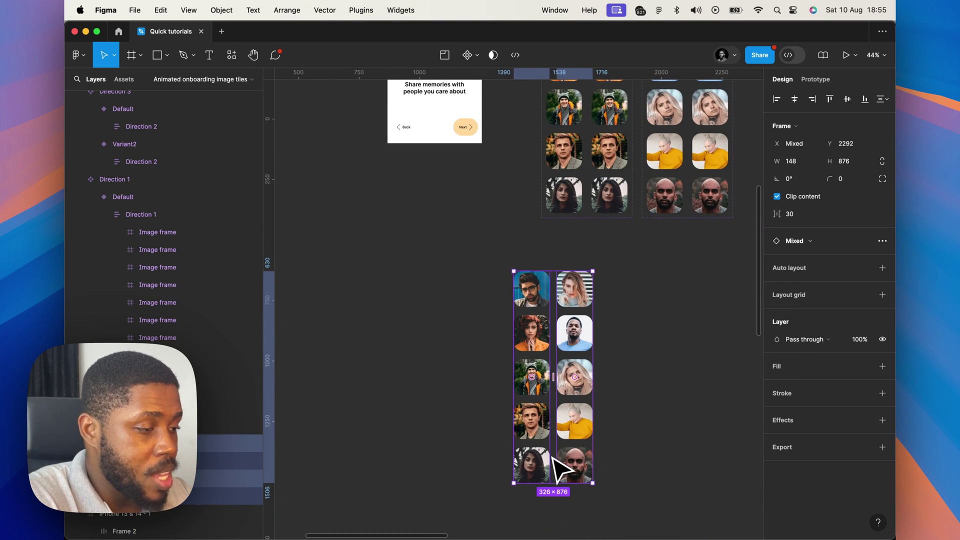
# Wrap the two tile columns in a horizontal auto layout frame and rename it Images-comp.
pyautogui.scroll(-3, 560, 468)
pyautogui.hotkey('shift', 'a')
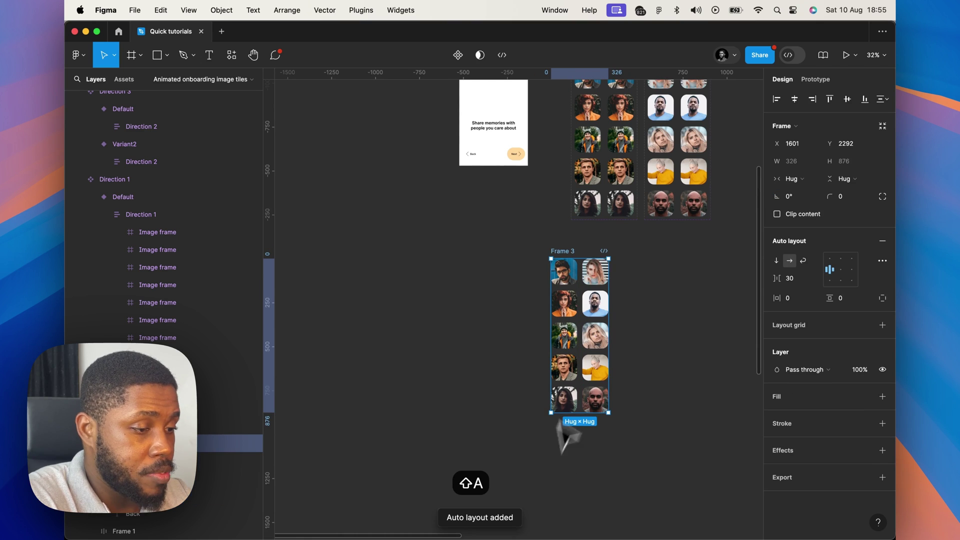
pyautogui.press('super+r')
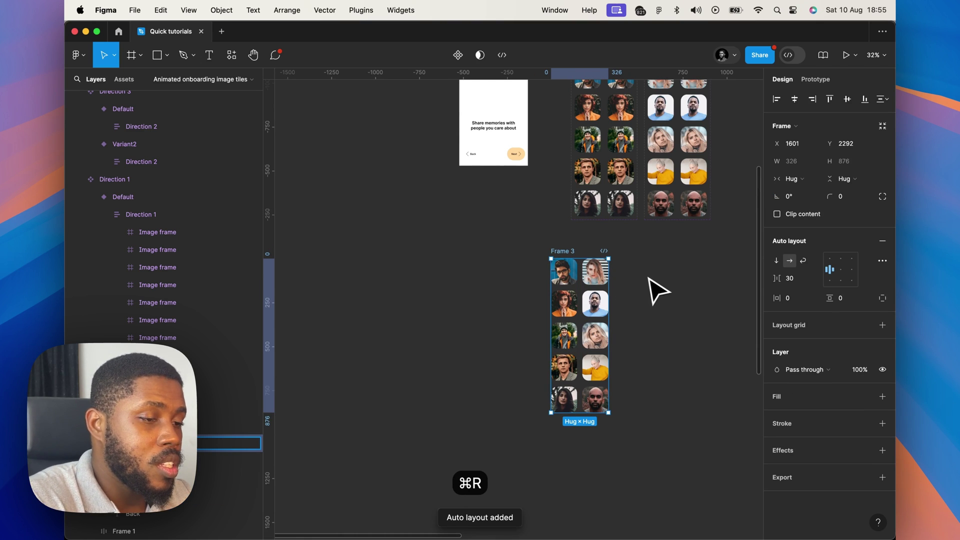
pyautogui.hotkey('shift', 'Tab')
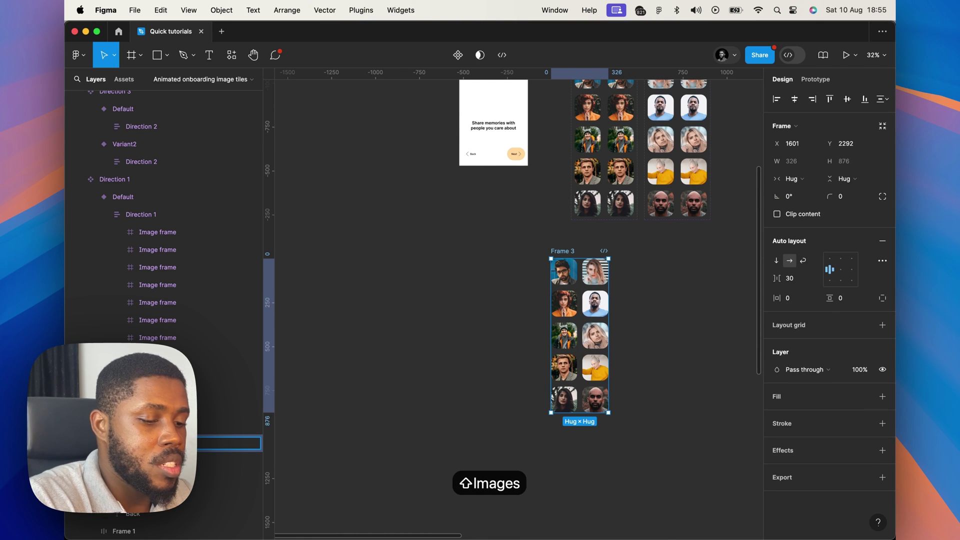
pyautogui.write('-comp')
pyautogui.press('Return')
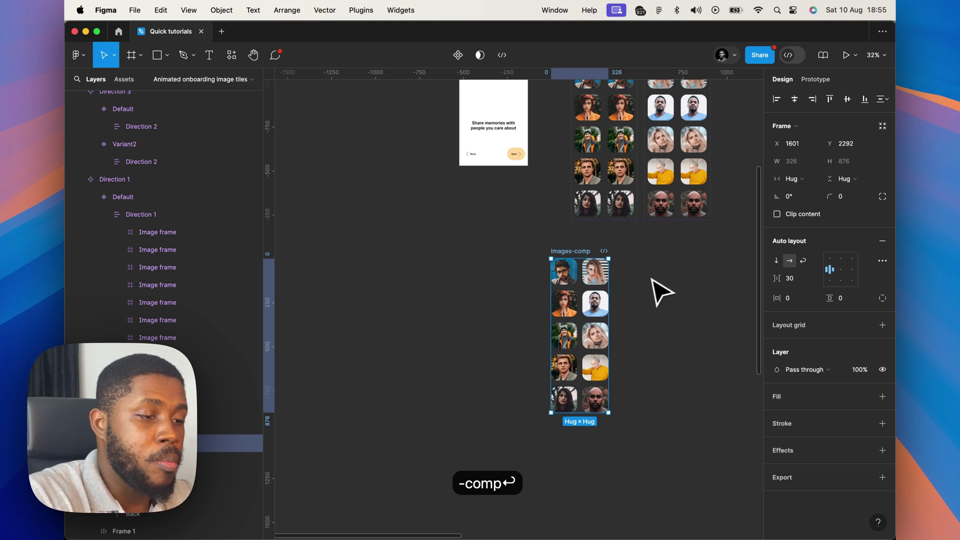
# Duplicate both tile columns inside the Images-comp frame to make a row of four columns.
pyautogui.click(575, 330)
pyautogui.keyDown('shift'); pyautogui.click(598, 309); pyautogui.keyUp('shift')
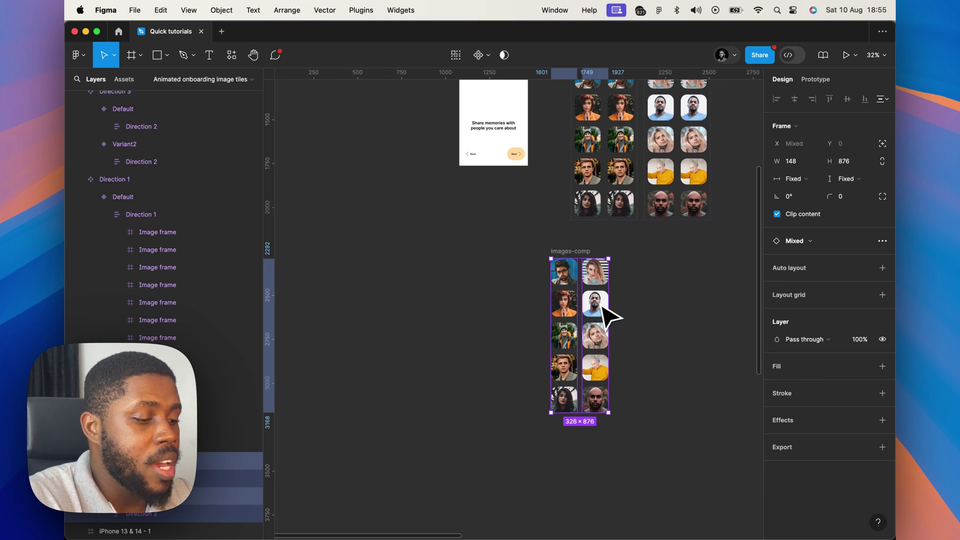
pyautogui.press('super+d')
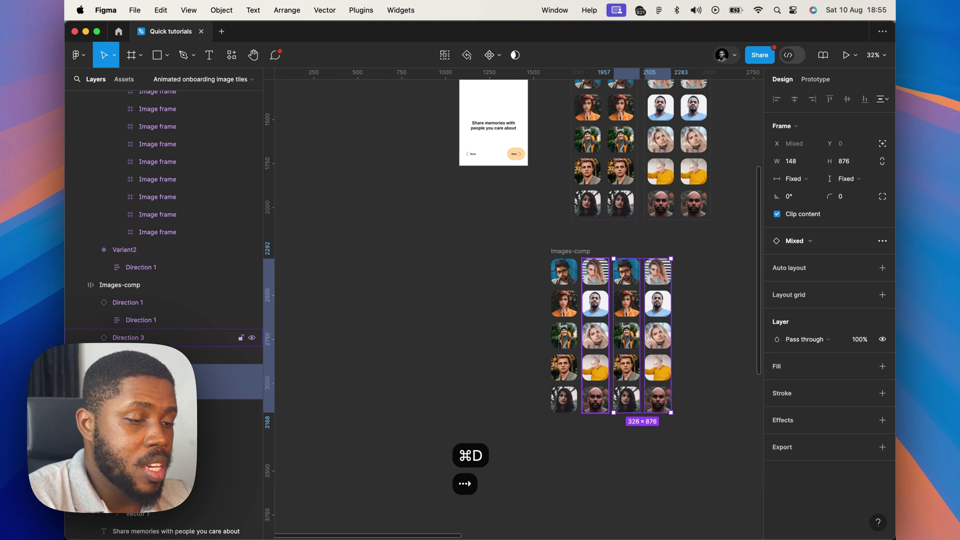
pyautogui.scroll(3, 595, 343)
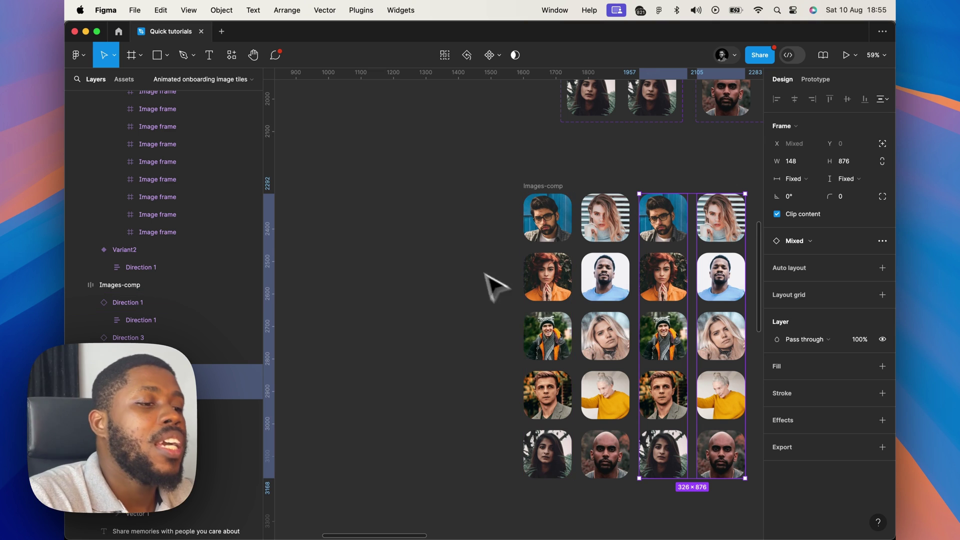
# Duplicate the iPhone 13 & 14 - 1 frame directly below the original, beside the Images-comp frame.
pyautogui.click(476, 193)
pyautogui.scroll(-5, 476, 193)
pyautogui.scroll(4, 475, 193)
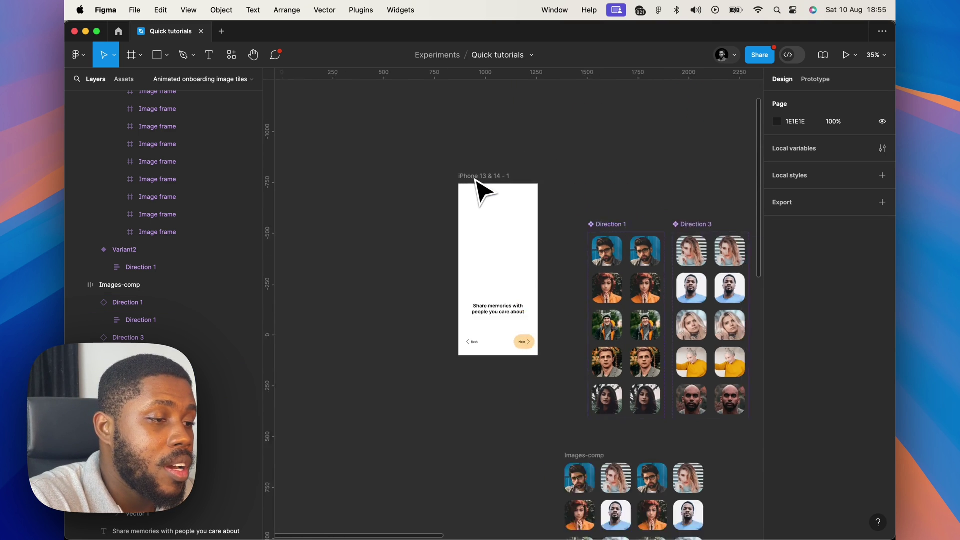
pyautogui.click(476, 185)
pyautogui.scroll(-3, 476, 193)
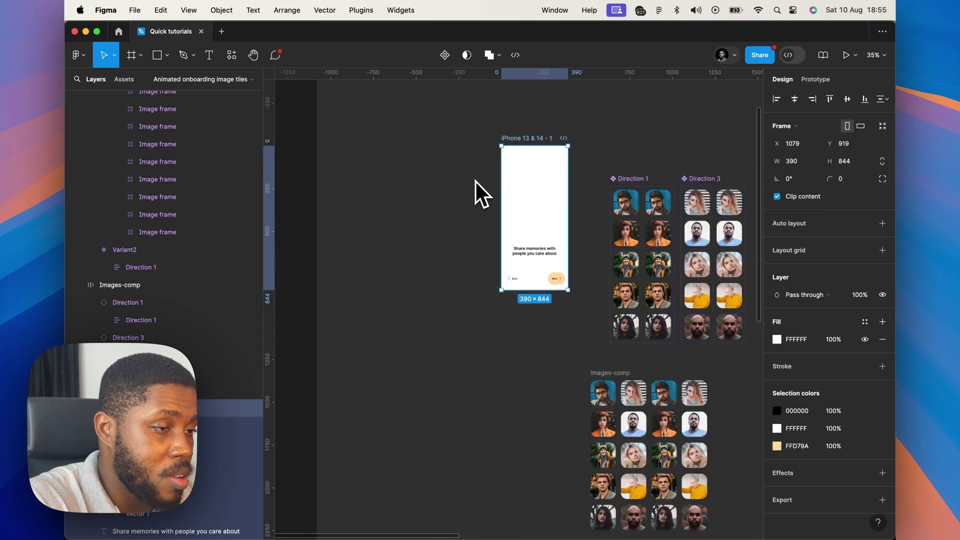
pyautogui.keyDown('alt'); pyautogui.moveTo(502, 186); pyautogui.dragTo(508, 354); pyautogui.keyUp('alt')
pyautogui.scroll(4, 500, 351)
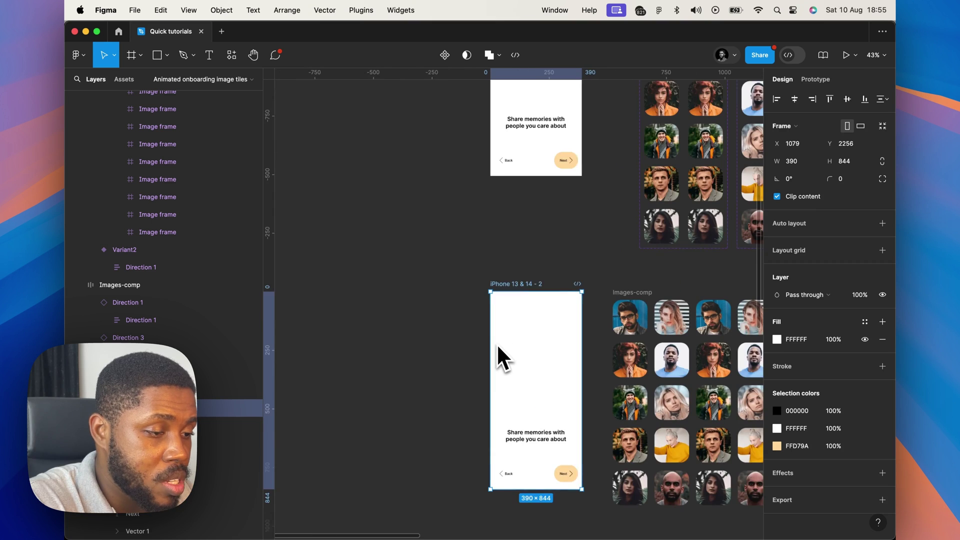
# Rename the duplicated phone frame as Image holder and delete all the content inside it.
pyautogui.press('super+r')
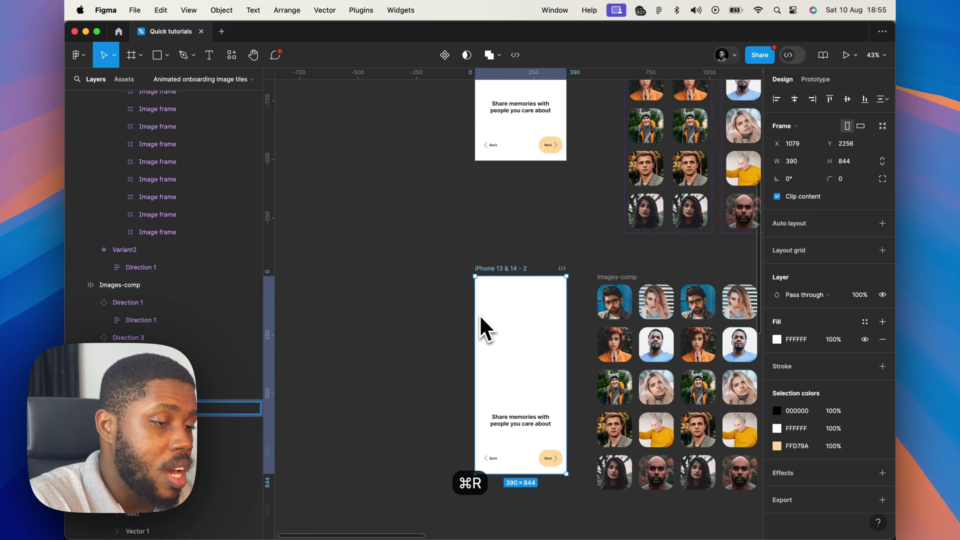
pyautogui.write('Image')
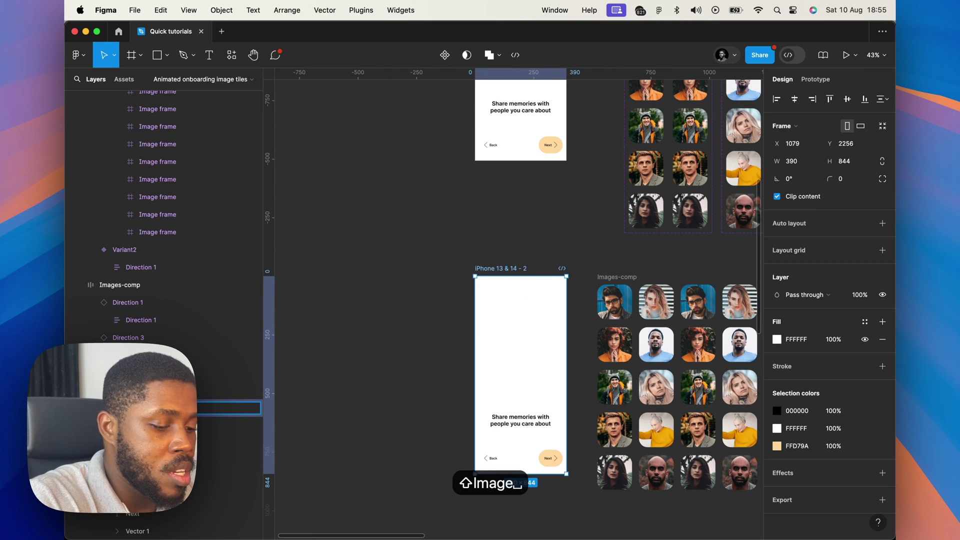
pyautogui.write(' holder')
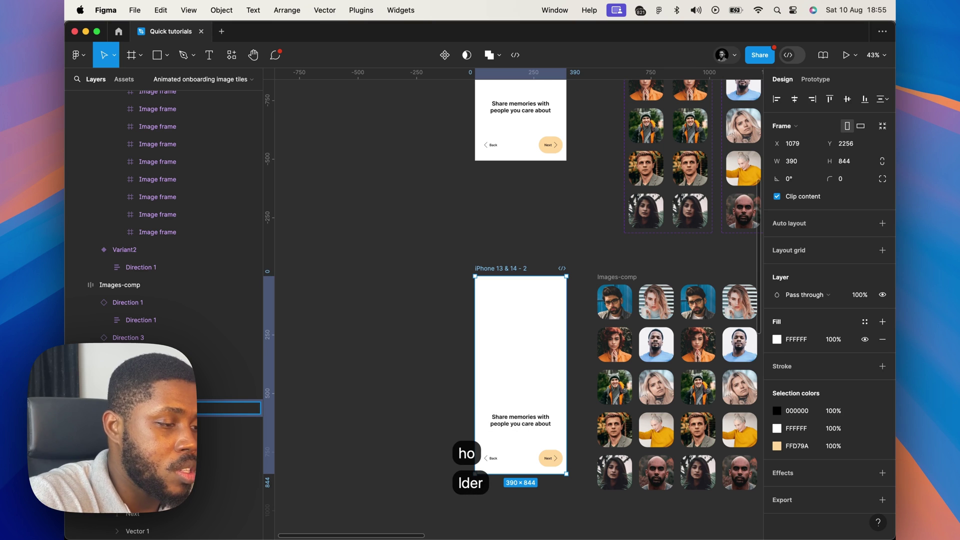
pyautogui.press('Return')
pyautogui.click(527, 422)
pyautogui.press('super+a')
pyautogui.press('BackSpace')
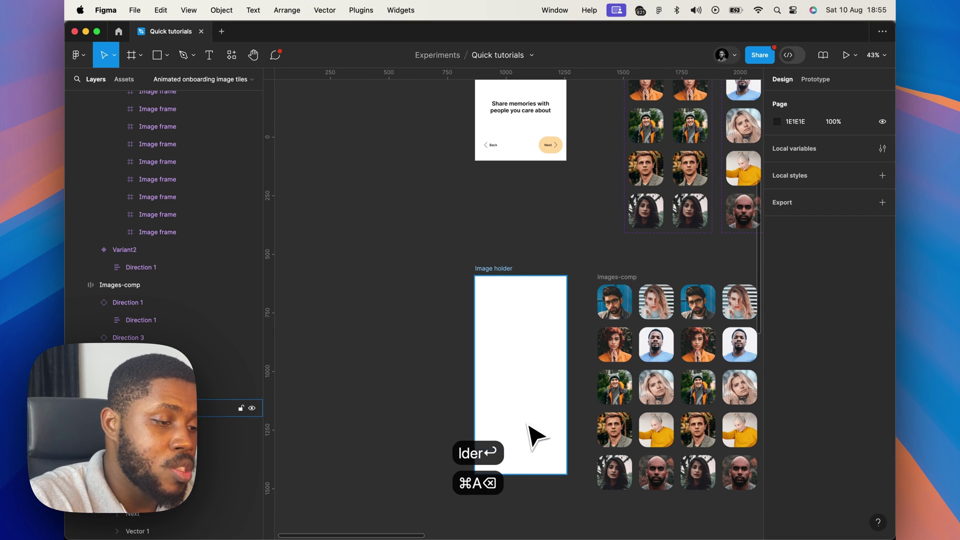
# Set the height of the Image holder frame to 700.
pyautogui.click(527, 308)
pyautogui.scroll(-2, 607, 337)
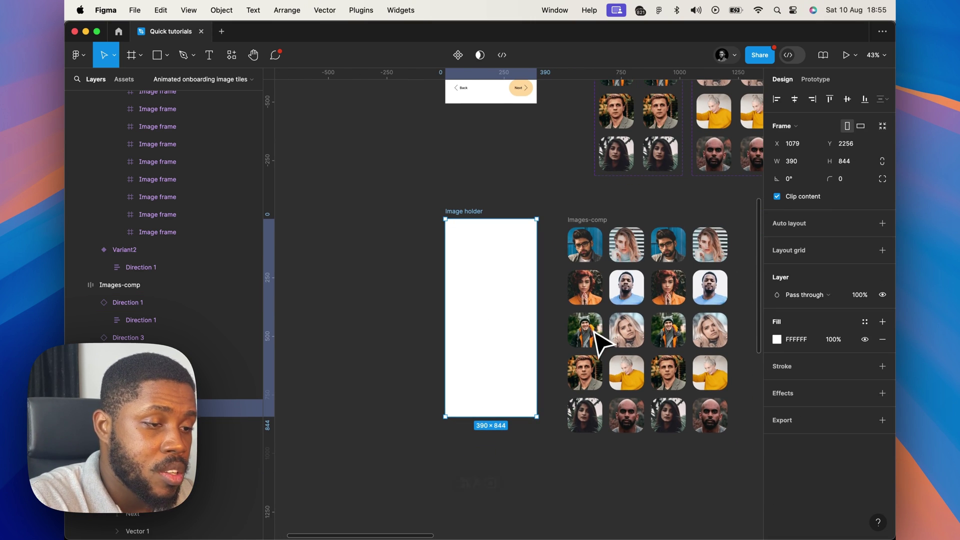
pyautogui.click(588, 222)
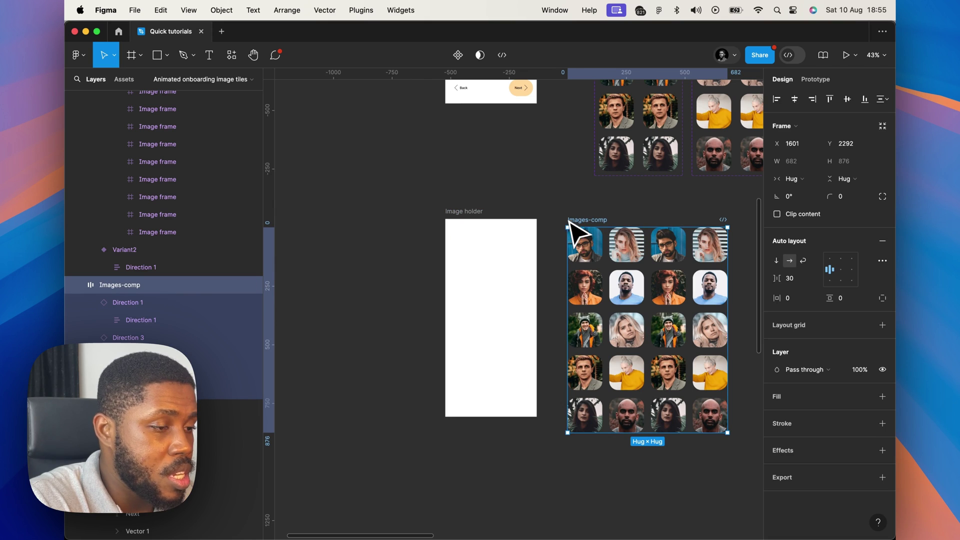
pyautogui.click(477, 214)
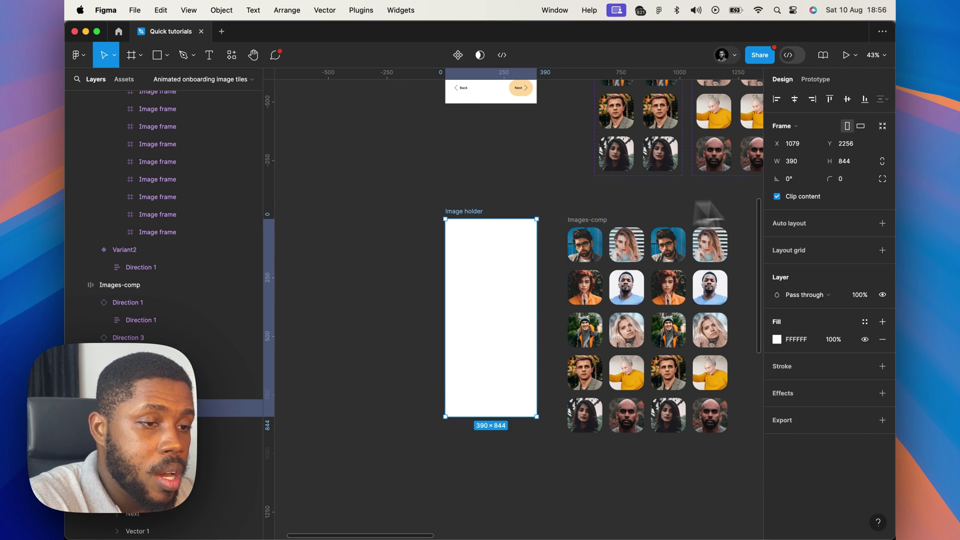
pyautogui.click(843, 163)
pyautogui.write('700')
pyautogui.press('Return')
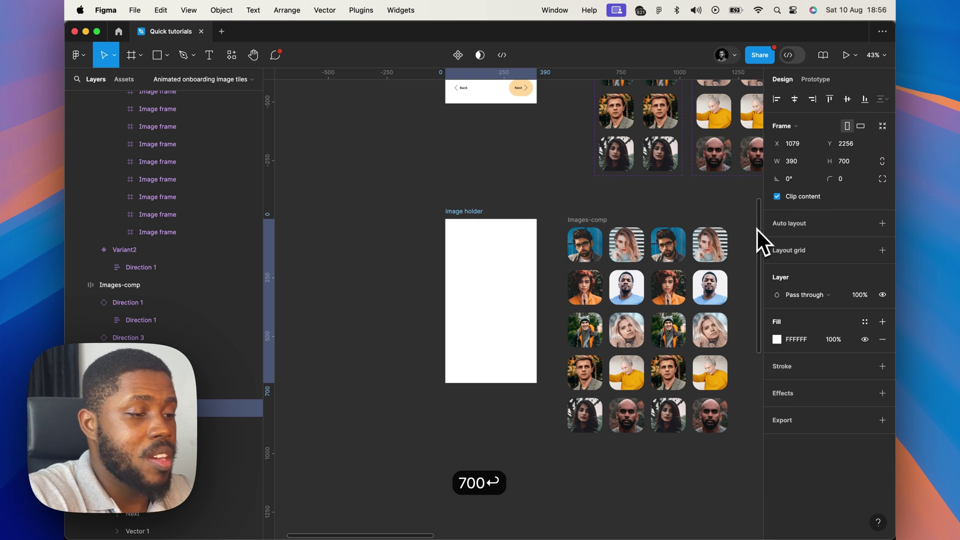
# Move the Images-comp frame inside the Image holder frame and centre it horizontally and vertically.
pyautogui.press('Escape')
pyautogui.click(582, 225)
pyautogui.press('super+x')
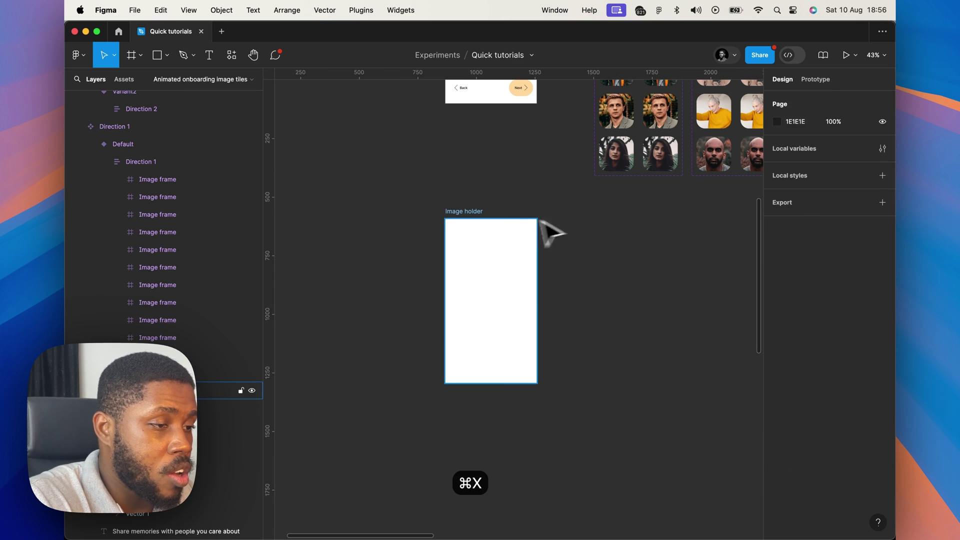
pyautogui.click(463, 217)
pyautogui.press('super+v')
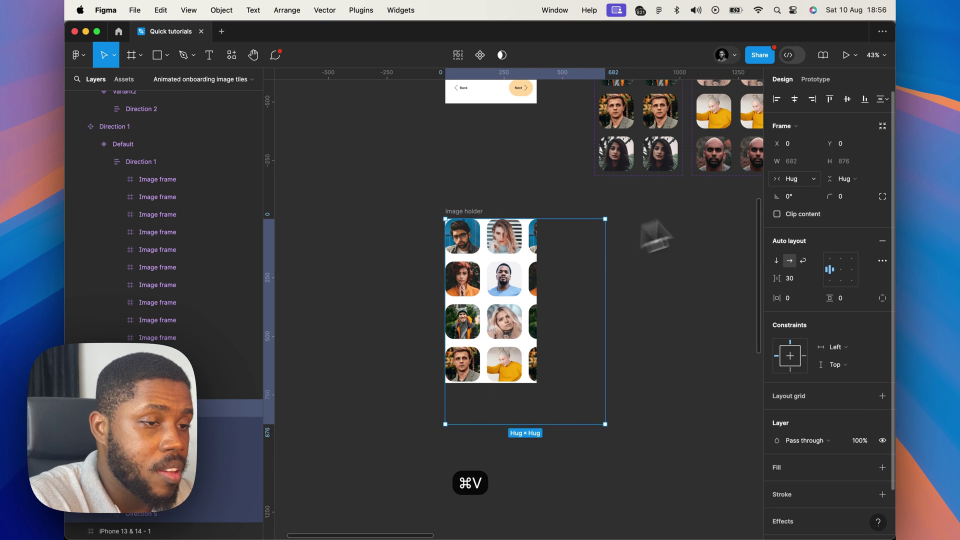
pyautogui.click(794, 99)
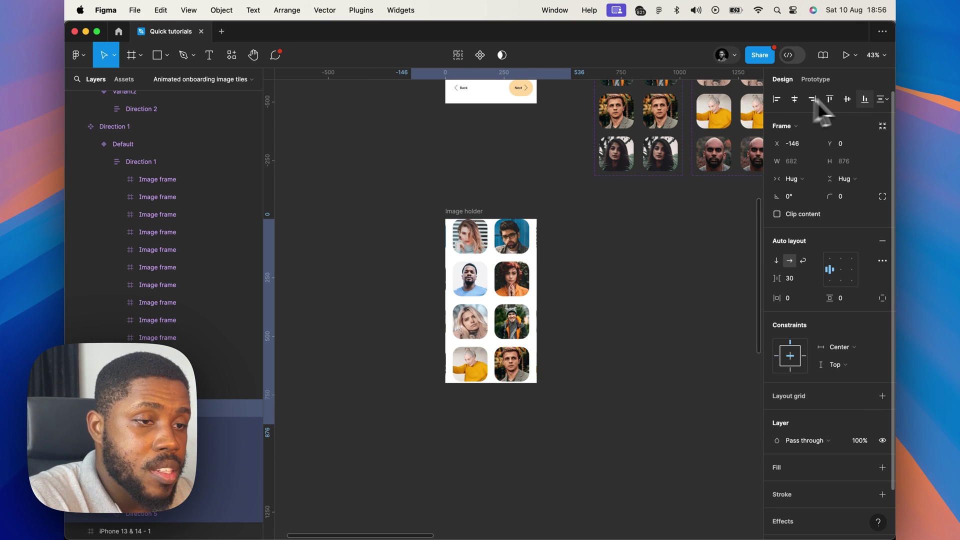
pyautogui.click(848, 99)
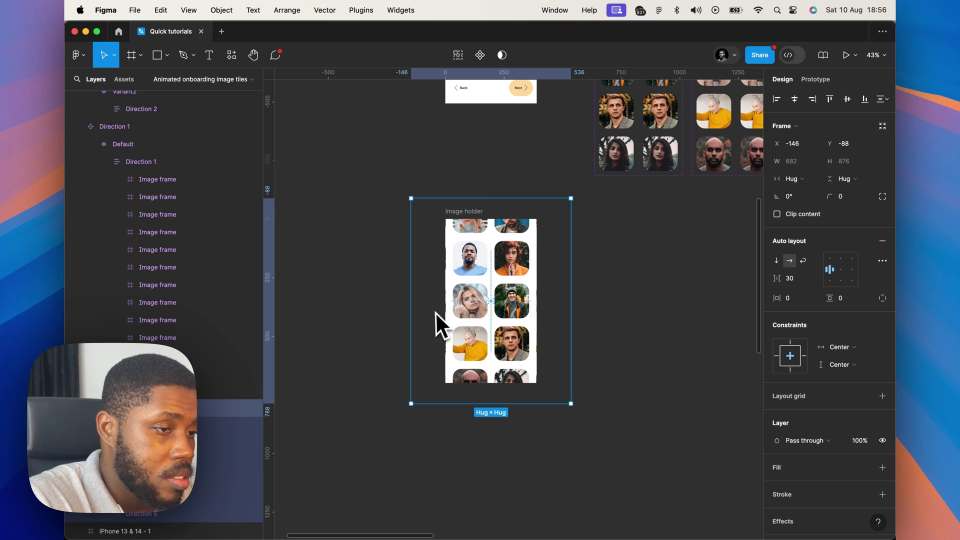
# Rotate the Images-comp frame inside the Image holder by 15°.
pyautogui.scroll(5, 478, 294)
pyautogui.hscroll(4, 478, 294)
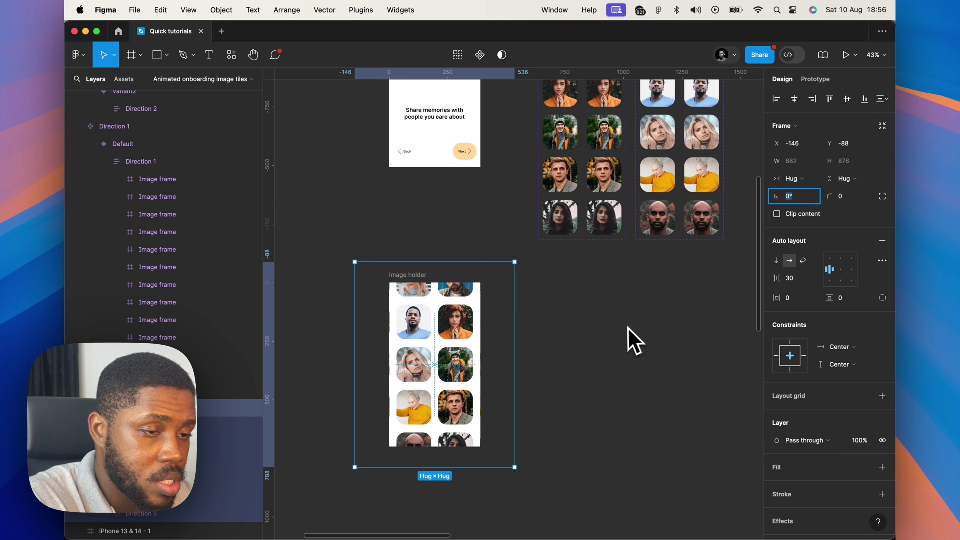
pyautogui.write('15')
pyautogui.press('Return')
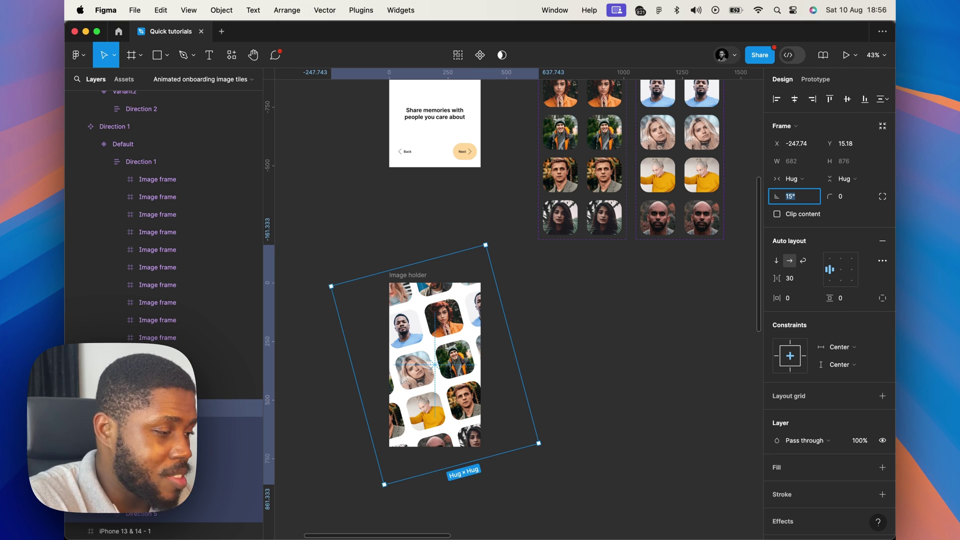
pyautogui.press('Return')
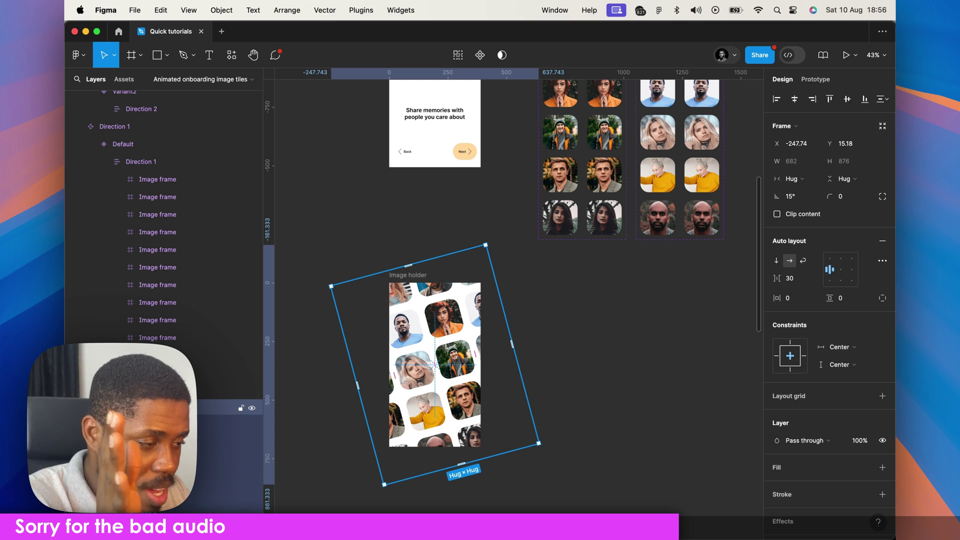
pyautogui.hotkey('ctrl', 'z')
pyautogui.click(332, 382)
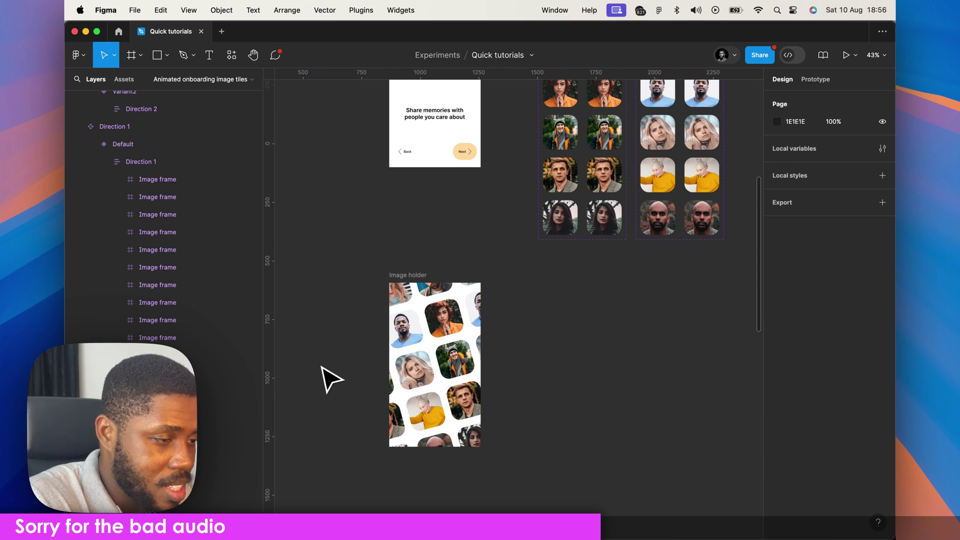
# Draw a rectangle about 516 × 343 on the empty canvas beside the Image holder frame and rename it Gradient.
pyautogui.scroll(-2, 333, 381)
pyautogui.scroll(3, 332, 382)
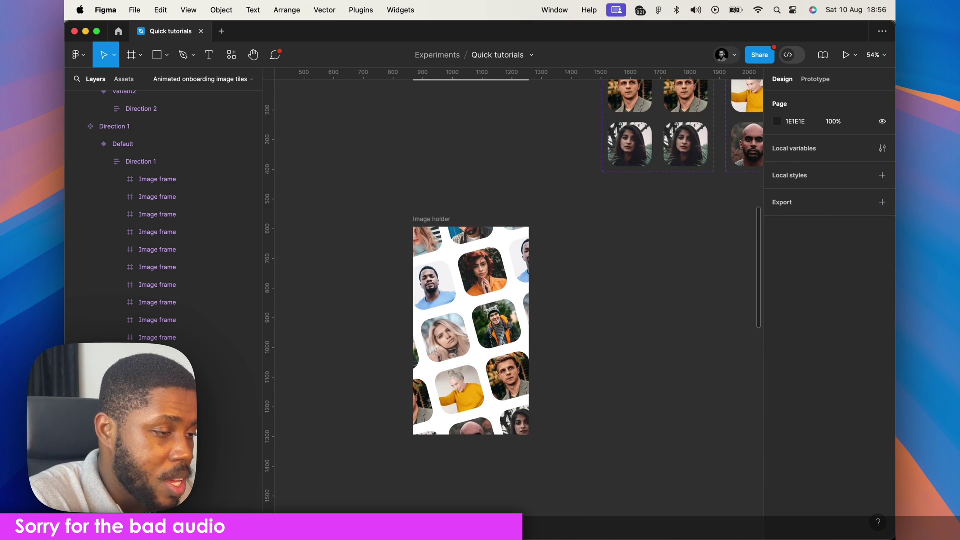
pyautogui.scroll(2, 341, 360)
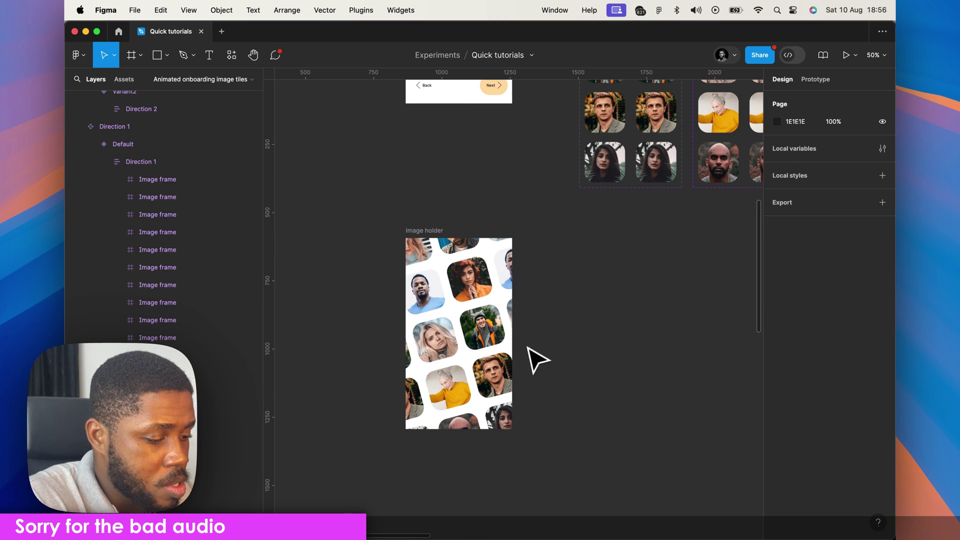
pyautogui.press('r')
pyautogui.moveTo(535, 336)
pyautogui.mouseDown()
pyautogui.moveTo(700, 432)
pyautogui.moveTo(676, 430)
pyautogui.mouseUp()
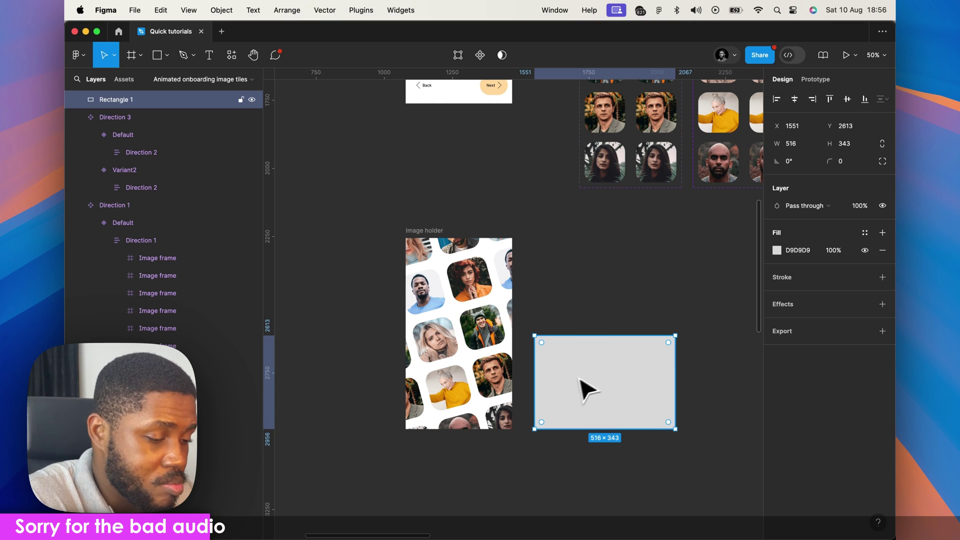
pyautogui.press('super+r')
pyautogui.write('Gra')
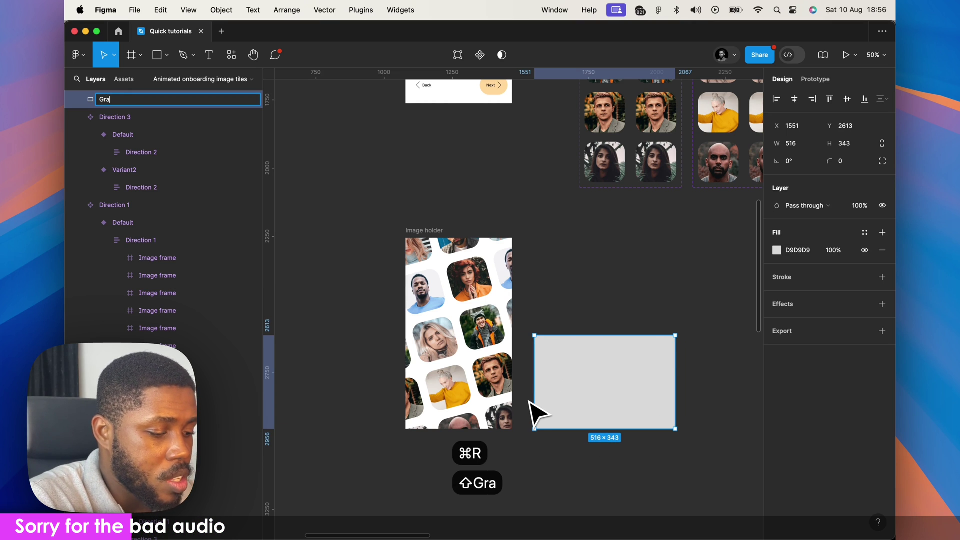
pyautogui.write('dient')
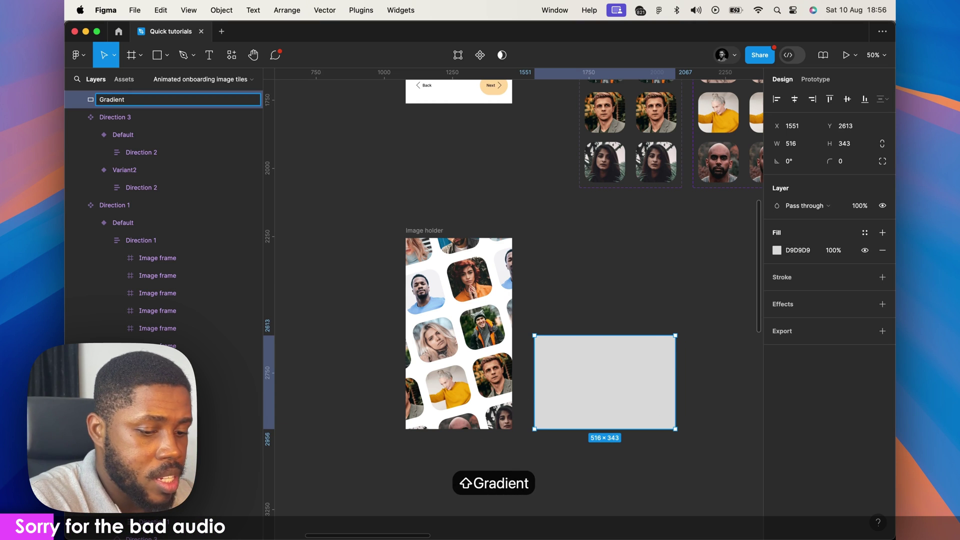
pyautogui.press('Return')
# Give the Gradient rectangle a linear fill with two FFFFFF stops, the 0% stop at 0% opacity.
pyautogui.click(777, 250)
pyautogui.click(659, 245)
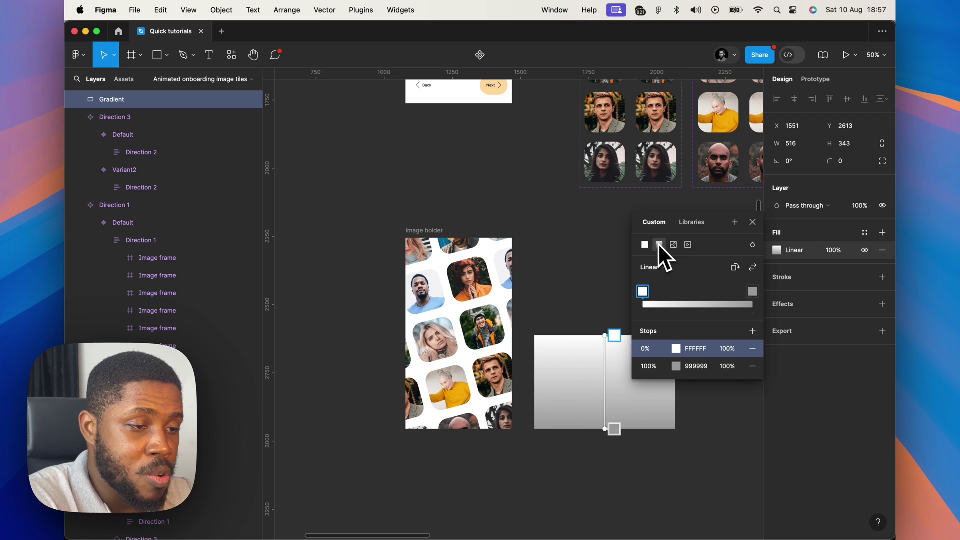
pyautogui.click(693, 366)
pyautogui.write('ff')
pyautogui.press('Return')
pyautogui.click(728, 349)
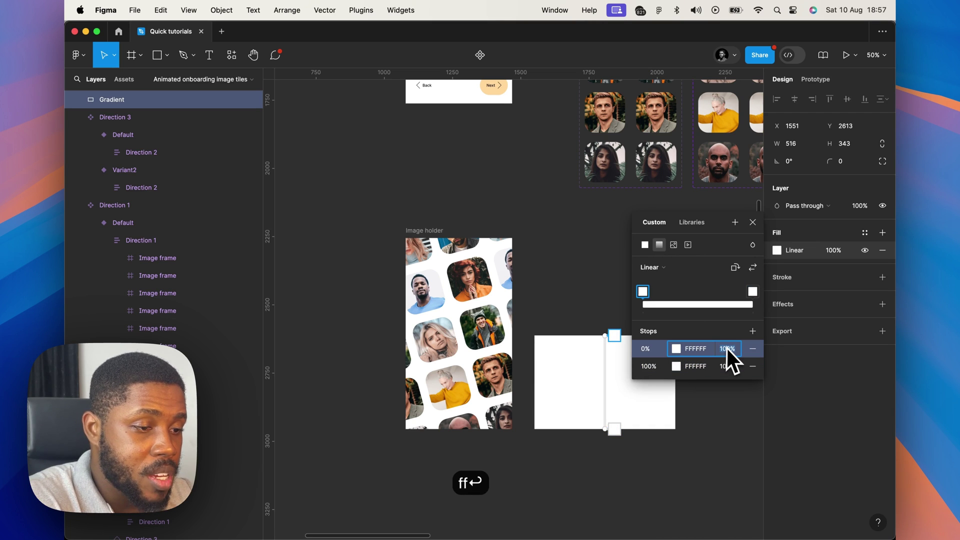
pyautogui.write('0')
pyautogui.press('Return')
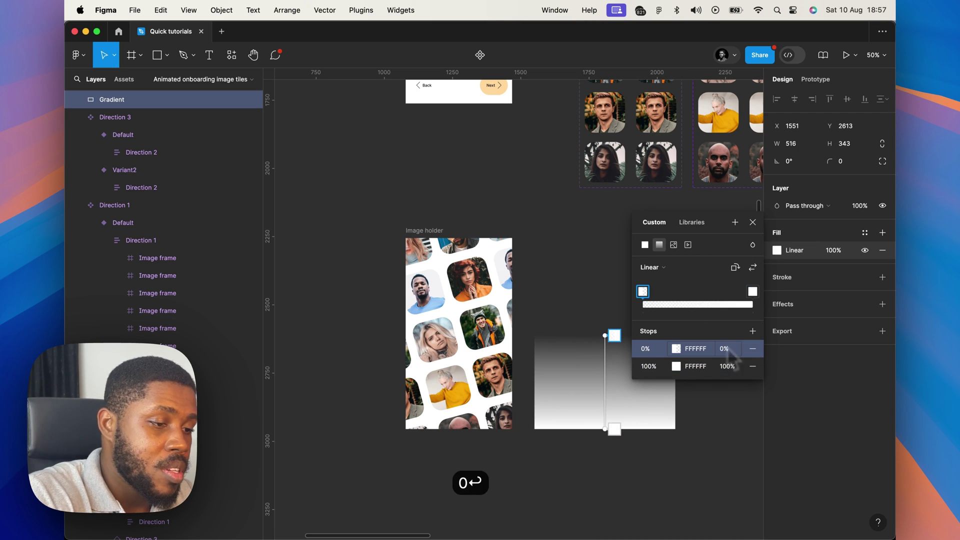
pyautogui.click(581, 313)
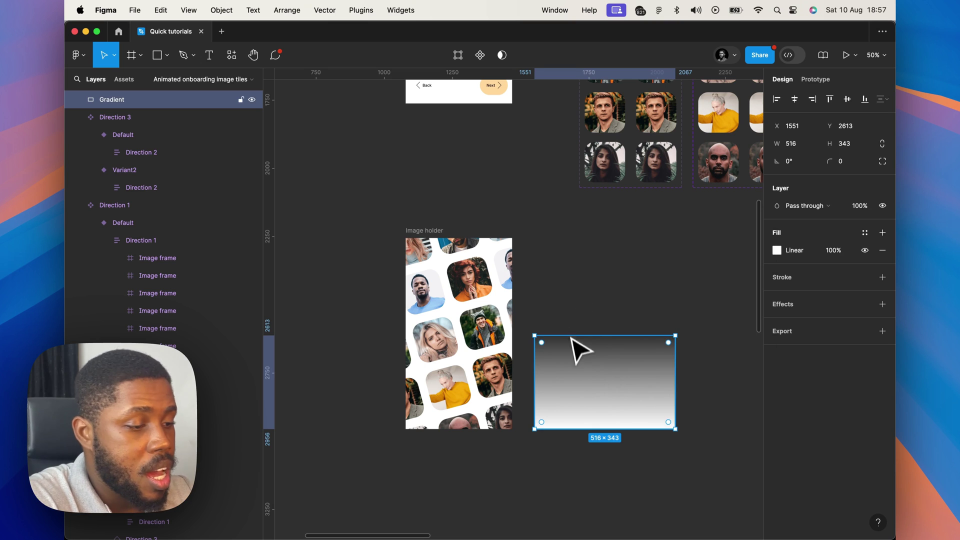
# Move the Gradient rectangle inside the Image holder frame, centred horizontally and aligned to its bottom edge.
pyautogui.press('super+x')
pyautogui.click(425, 230)
pyautogui.press('super+v')
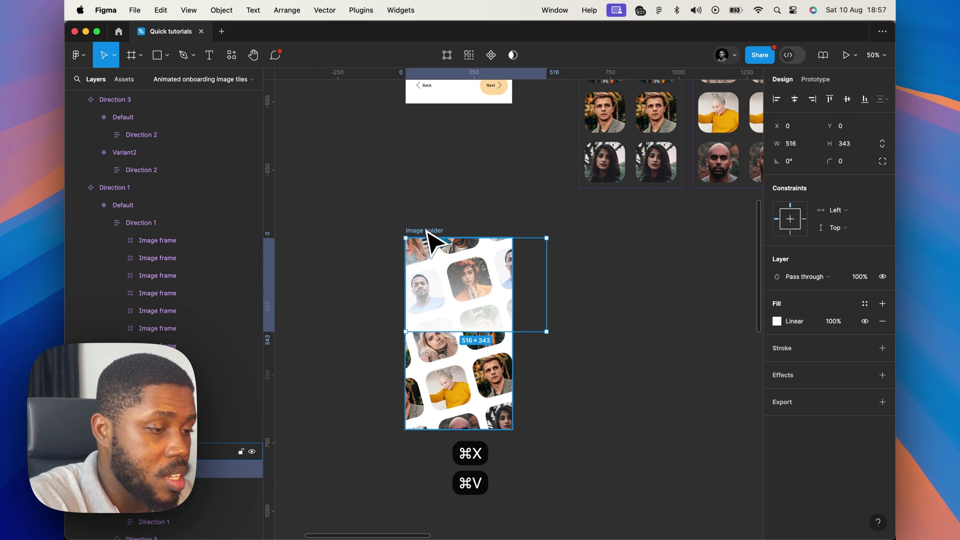
pyautogui.click(795, 99)
pyautogui.click(865, 99)
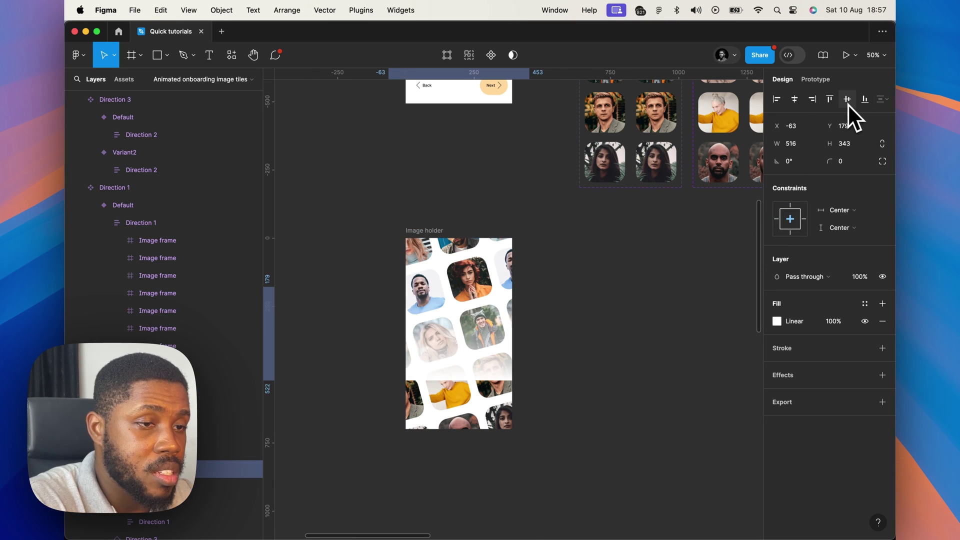
pyautogui.click(860, 103)
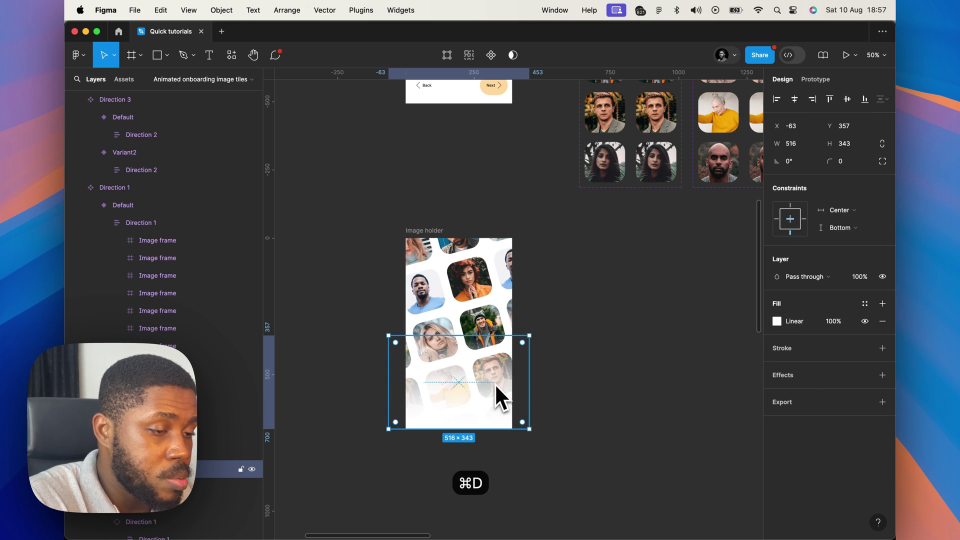
# Duplicate the Gradient rectangle, flip the copy vertically and align it to the top of the Image holder frame.
pyautogui.hotkey('shift', 'v')
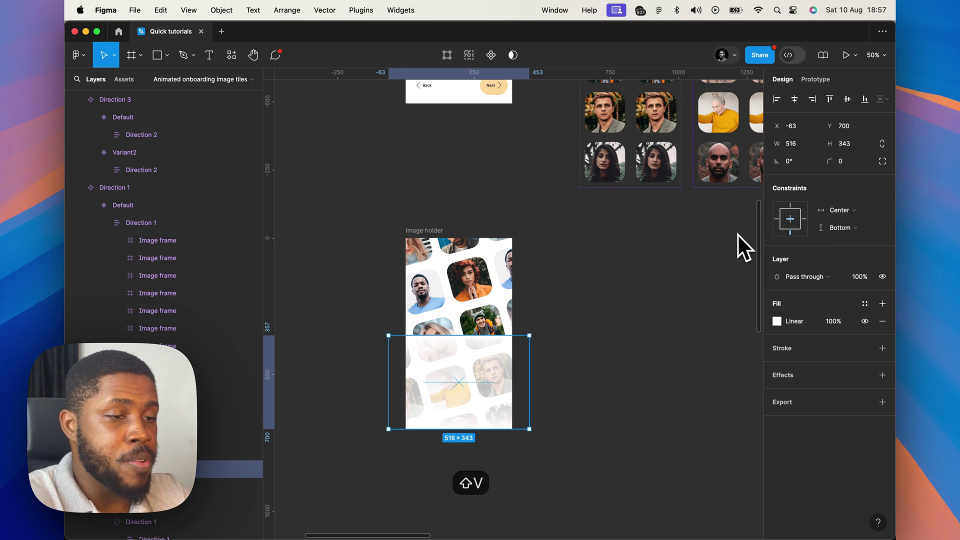
pyautogui.click(829, 99)
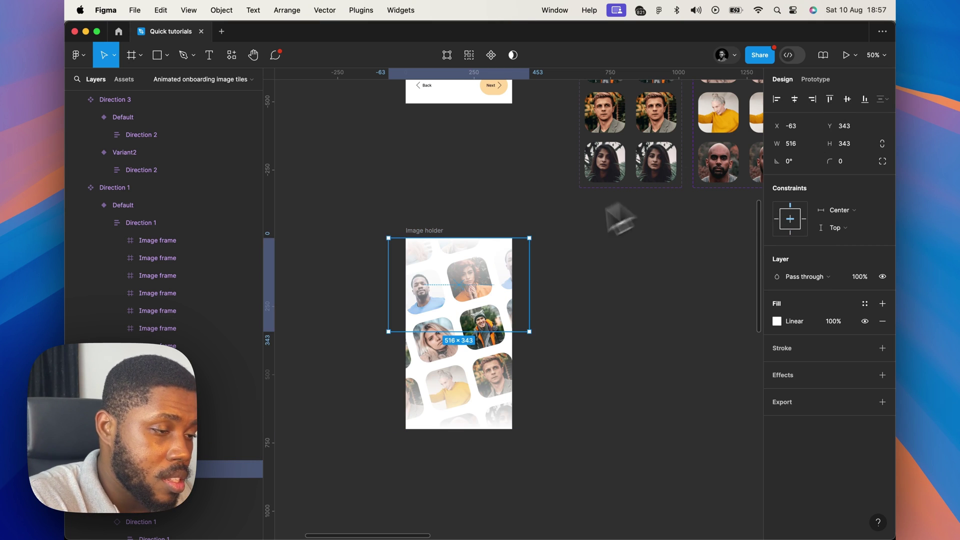
pyautogui.click(570, 302)
# Move the Image holder frame inside the iPhone 13 & 14 - 1 frame, aligned to its top edge.
pyautogui.scroll(2, 574, 304)
pyautogui.click(472, 311)
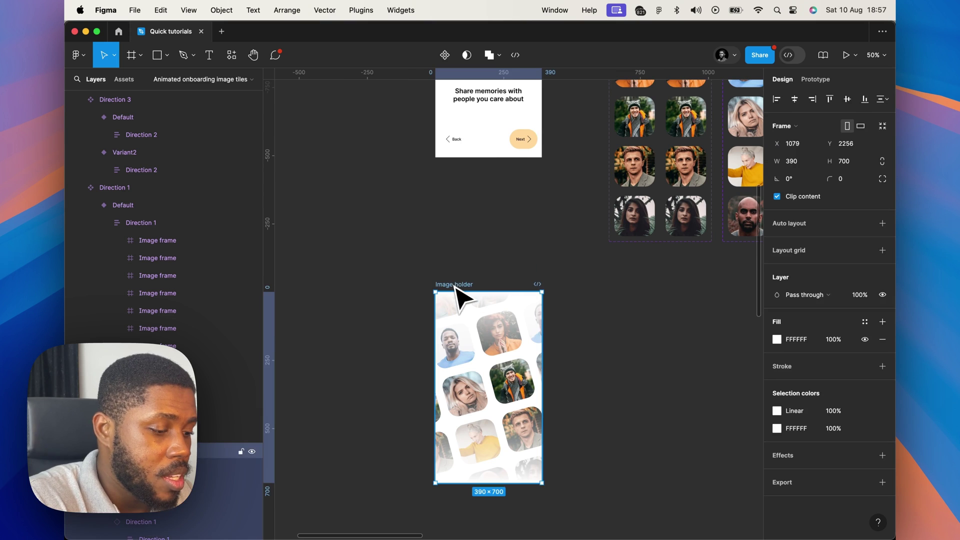
pyautogui.press('cmd+x')
pyautogui.scroll(10, 454, 286)
pyautogui.click(498, 290)
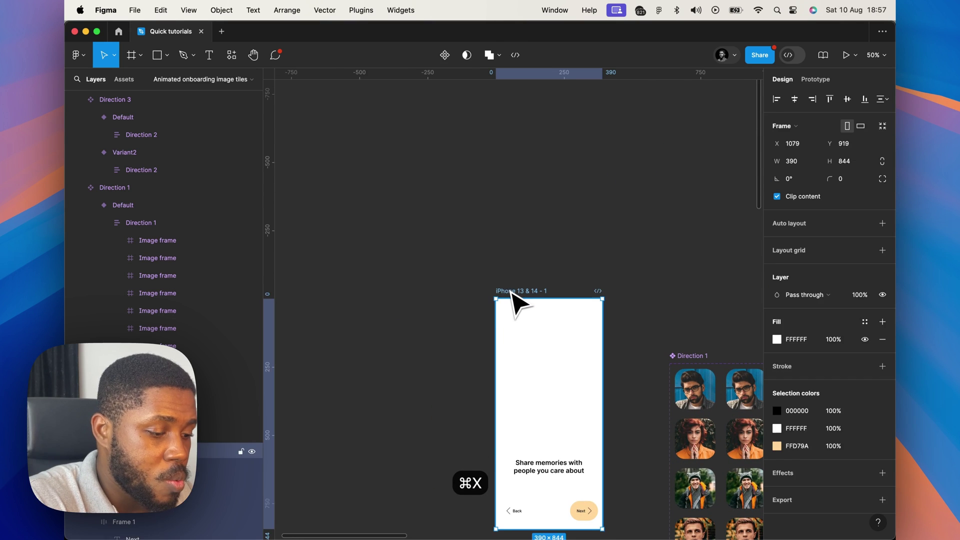
pyautogui.press('cmd+v')
pyautogui.click(828, 98)
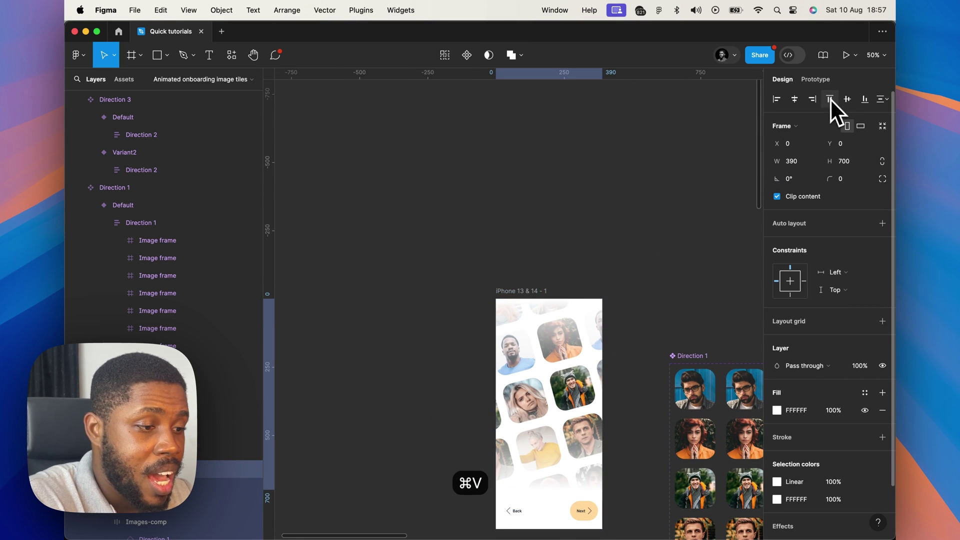
# Send the Image holder frame backward behind the headline text and the Back and Next controls.
pyautogui.press('cmd+bracketleft')
pyautogui.press('cmd+bracketleft')
pyautogui.press('cmd+bracketleft')
pyautogui.press('cmd+bracketleft')
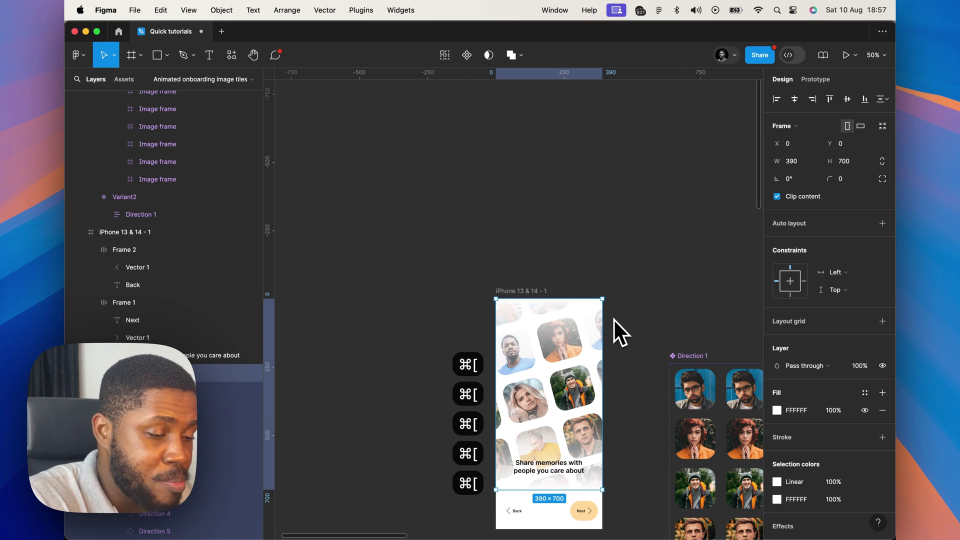
pyautogui.scroll(-4, 615, 320)
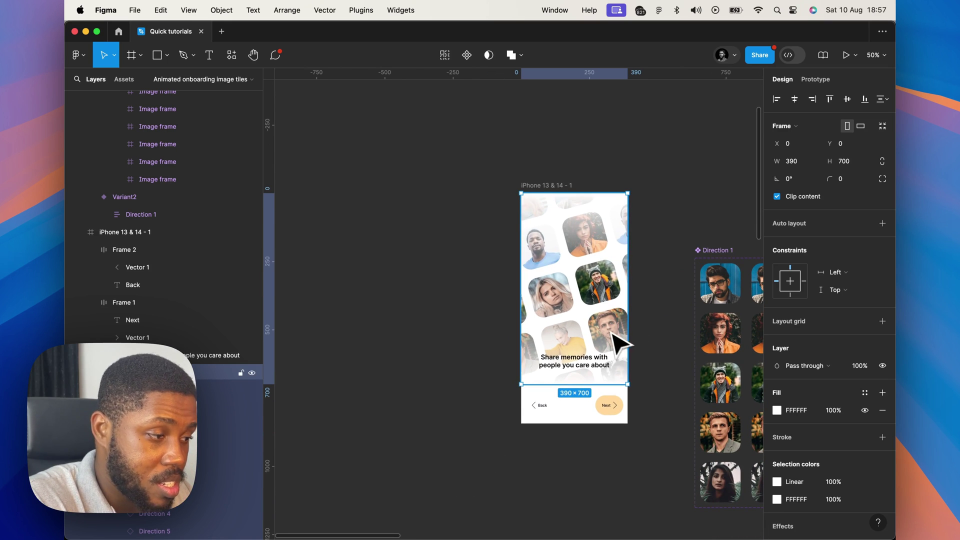
# Move the end stop of the lower Gradient rectangle's linear fill to 76%.
pyautogui.click(620, 373)
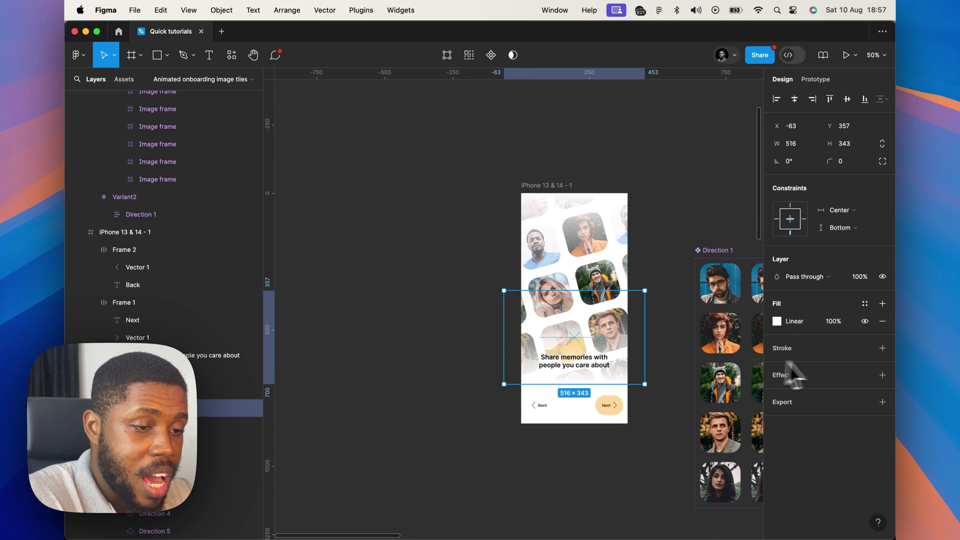
pyautogui.click(777, 322)
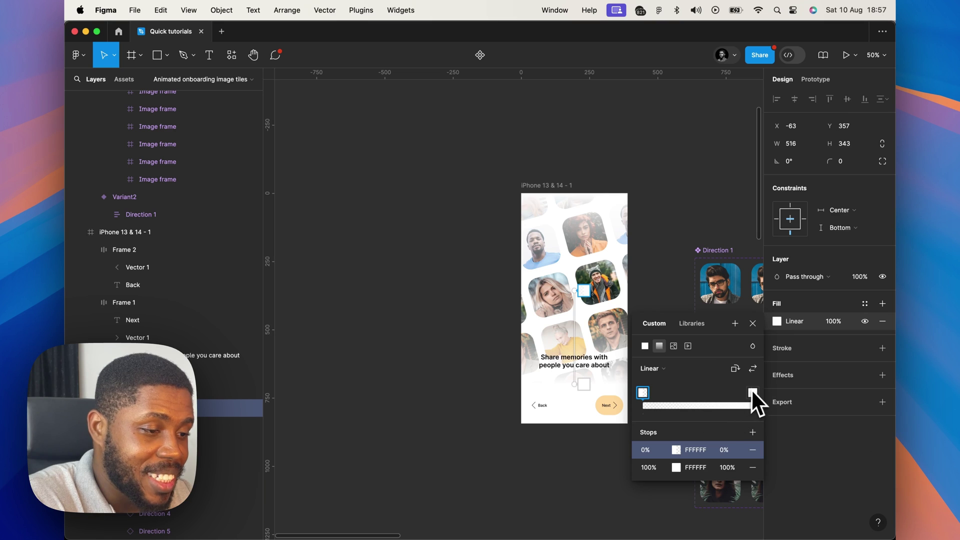
pyautogui.moveTo(752, 392); pyautogui.dragTo(727, 391)
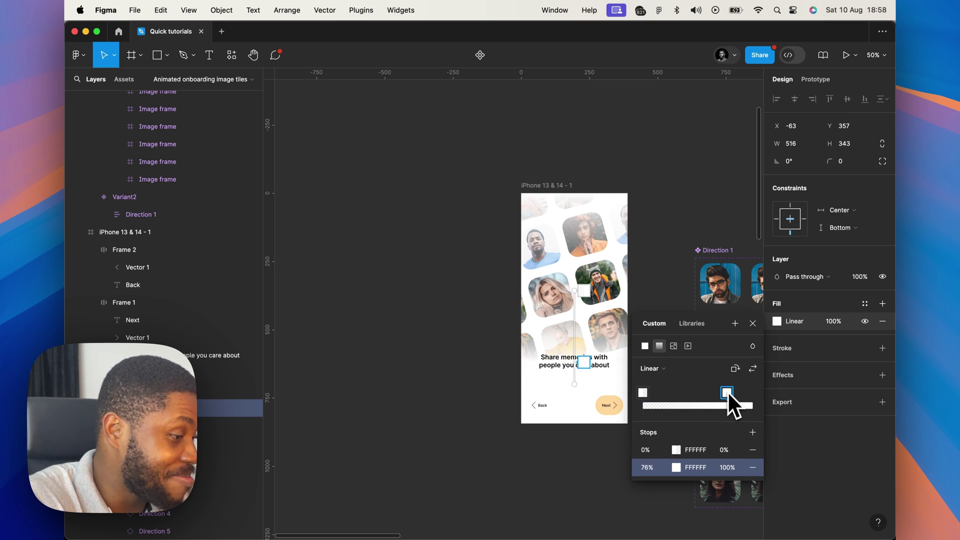
pyautogui.press('Escape')
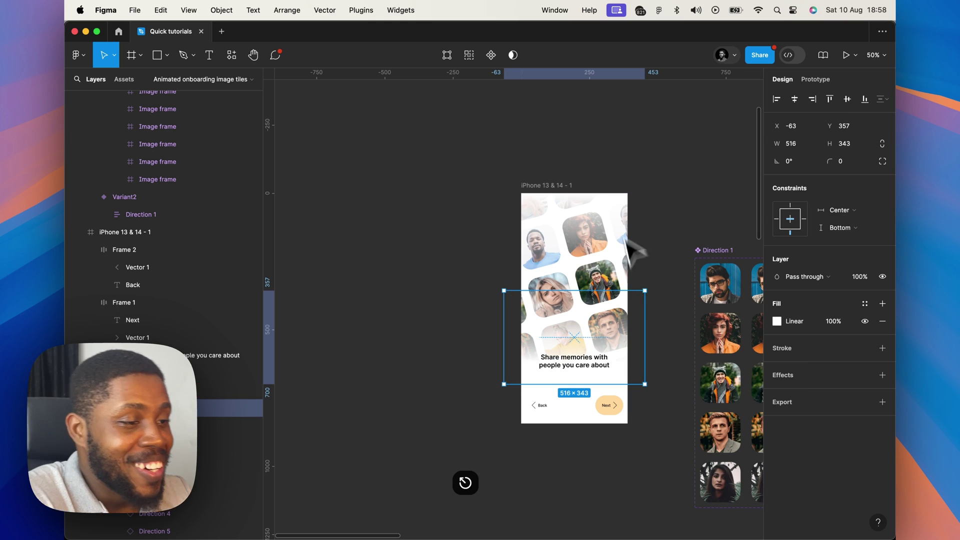
pyautogui.press('Escape')
pyautogui.press('Escape')
# Preview the iPhone 13 & 14 - 1 frame as a prototype.
pyautogui.click(556, 186)
pyautogui.hotkey('shift', 'space')
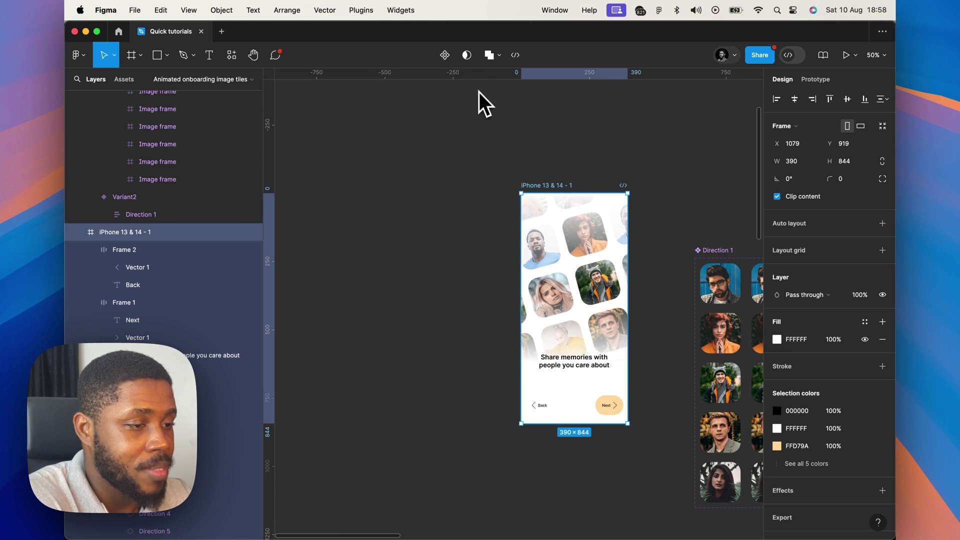
pyautogui.click(474, 88)
# Duplicate the lower Gradient rectangle onto the empty canvas below the iPhone 13 & 14 - 1 frame.
pyautogui.scroll(-5, 557, 369)
pyautogui.hscroll(2, 550, 420)
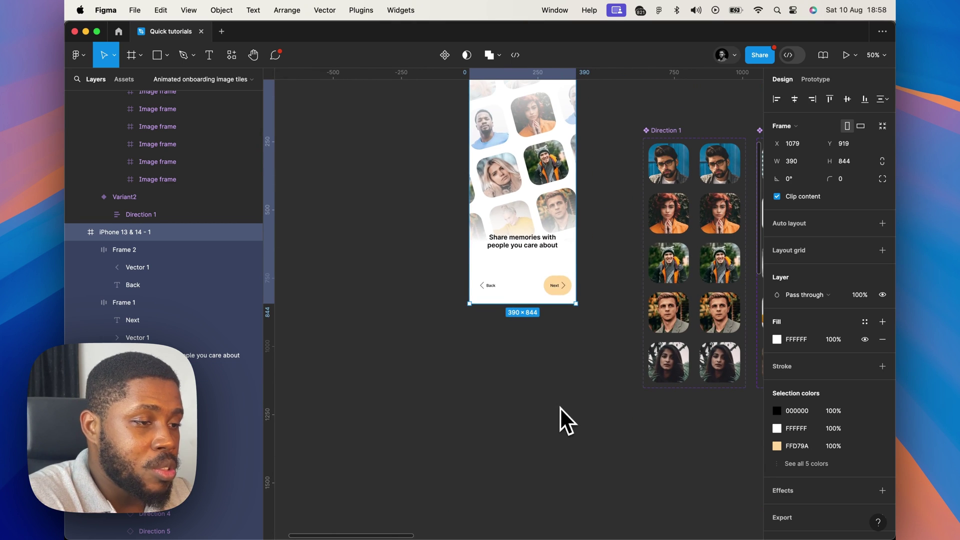
pyautogui.click(562, 226)
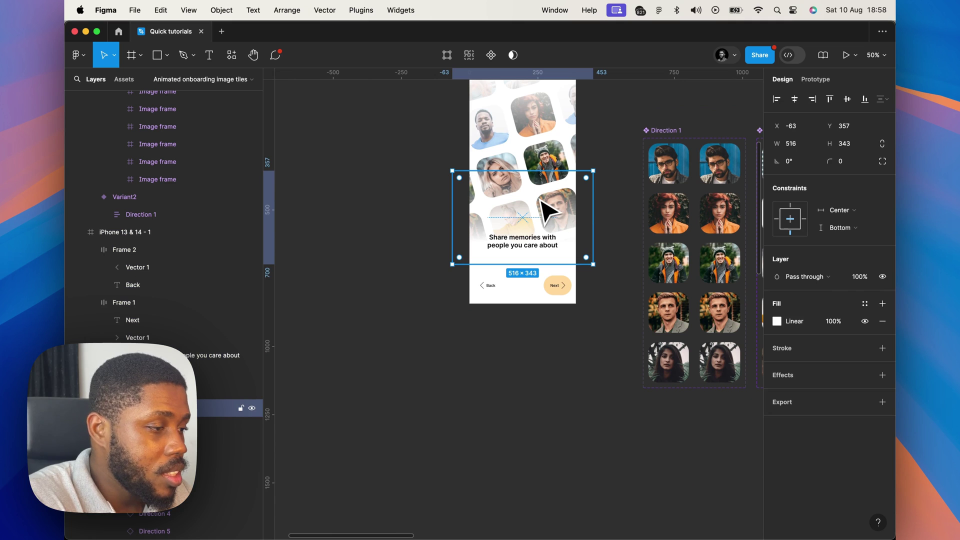
pyautogui.moveTo(547, 208); pyautogui.dragTo(594, 437)
pyautogui.hscroll(-1, 600, 439)
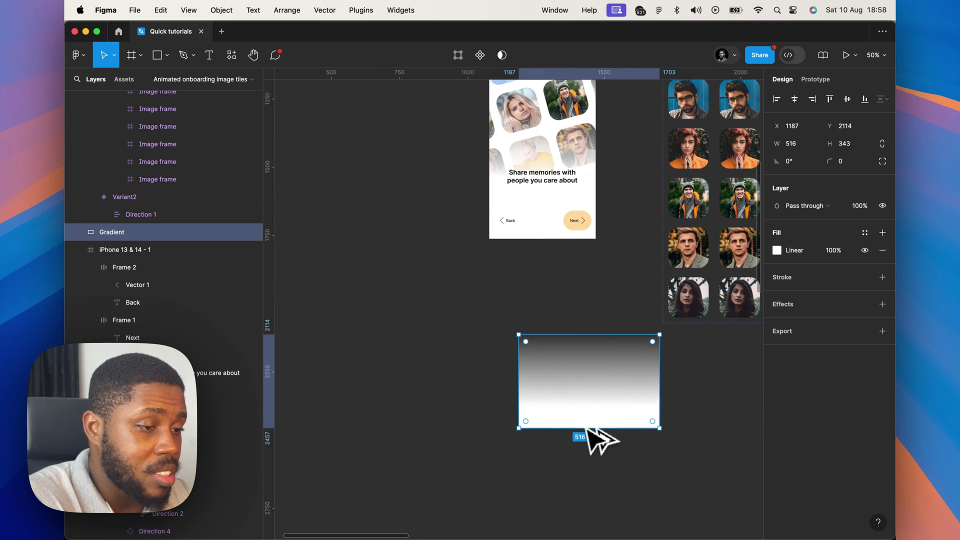
# Fill the copied Gradient rectangle with solid white FFFFFF sampled from the phone screen's background.
pyautogui.scroll(-3, 592, 441)
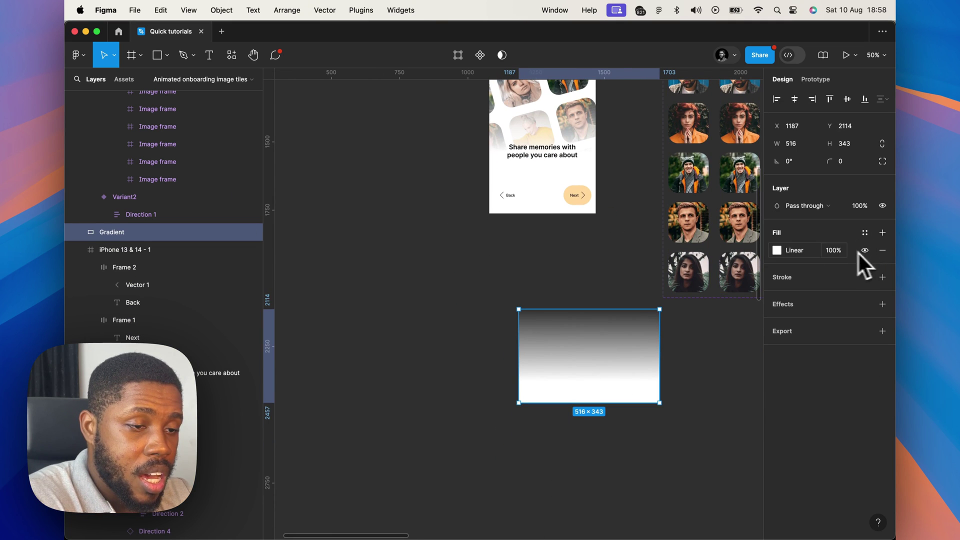
pyautogui.press('i')
pyautogui.click(548, 207)
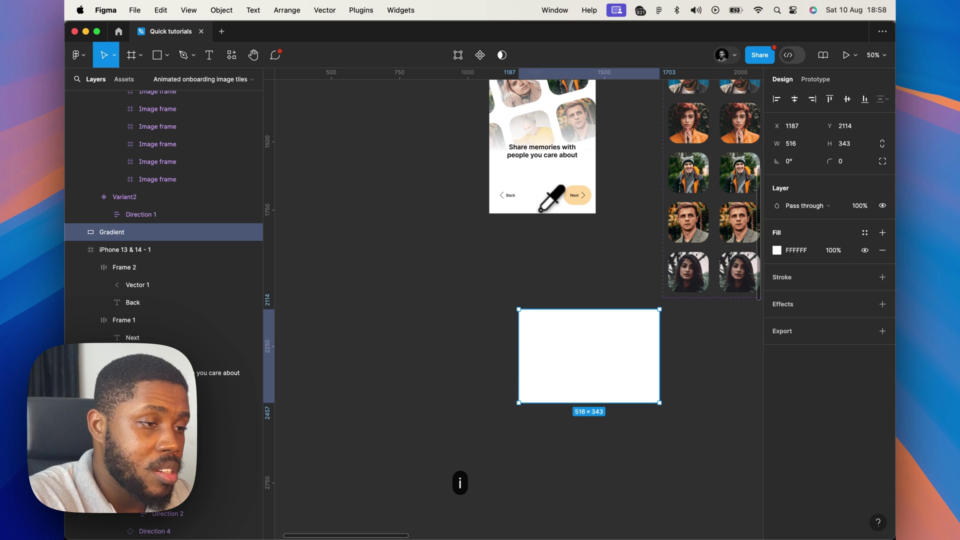
pyautogui.press('v')
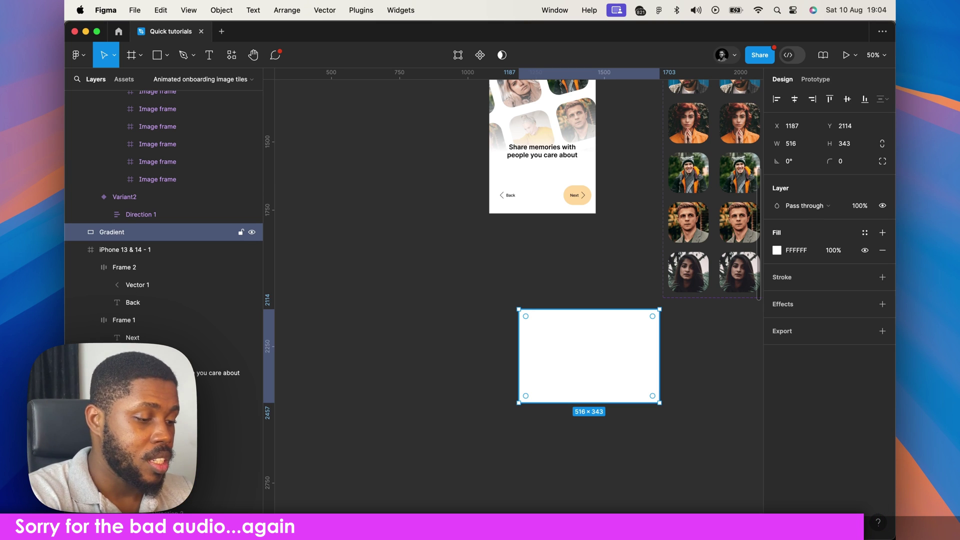
# Duplicate the white Gradient rectangle twice and rename the middle layer Blur.
pyautogui.press('super+d')
pyautogui.press('super+d')
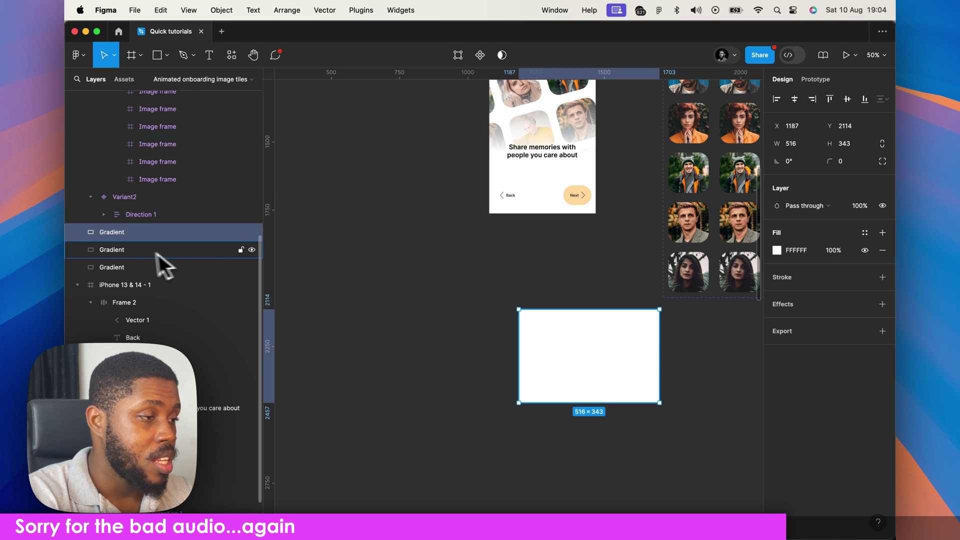
pyautogui.click(140, 250)
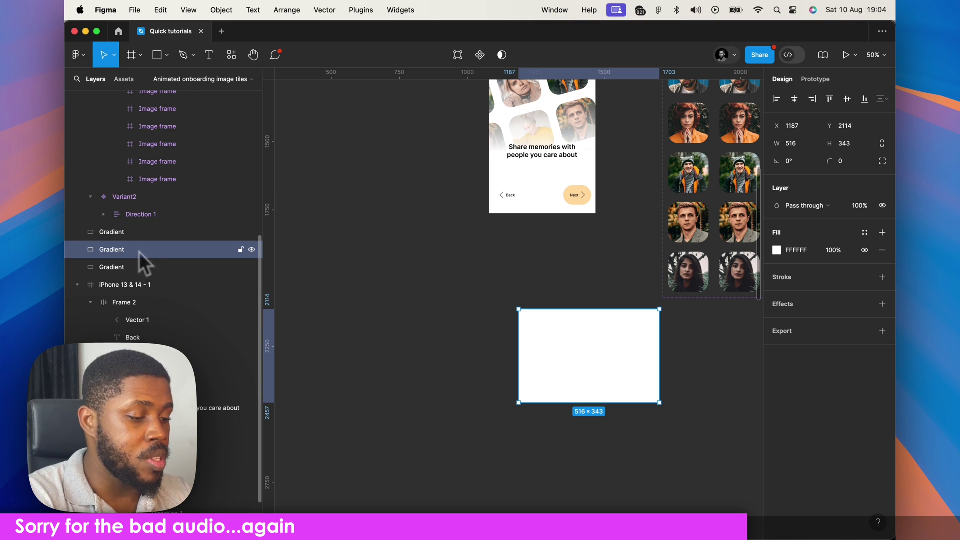
pyautogui.press('super+r')
pyautogui.write('B')
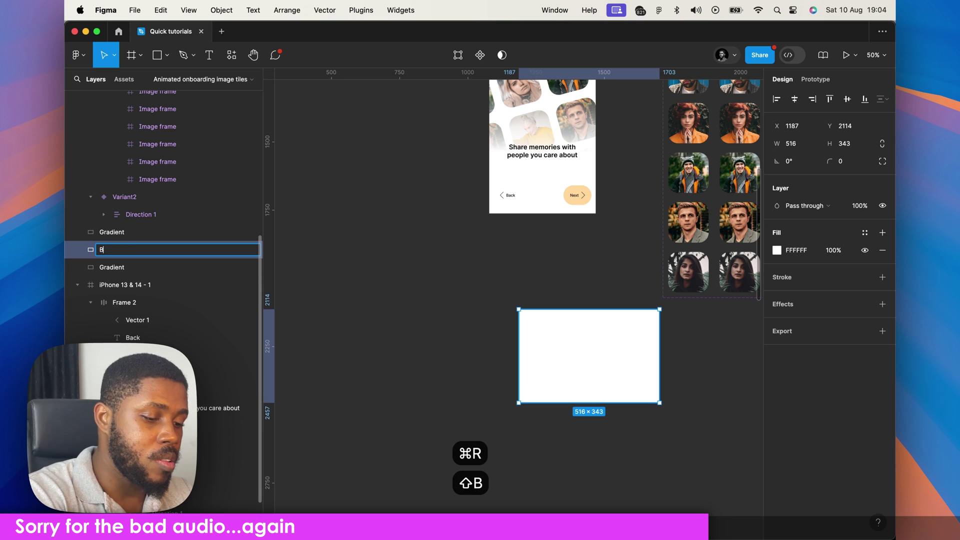
pyautogui.write('lur')
pyautogui.press('Return')
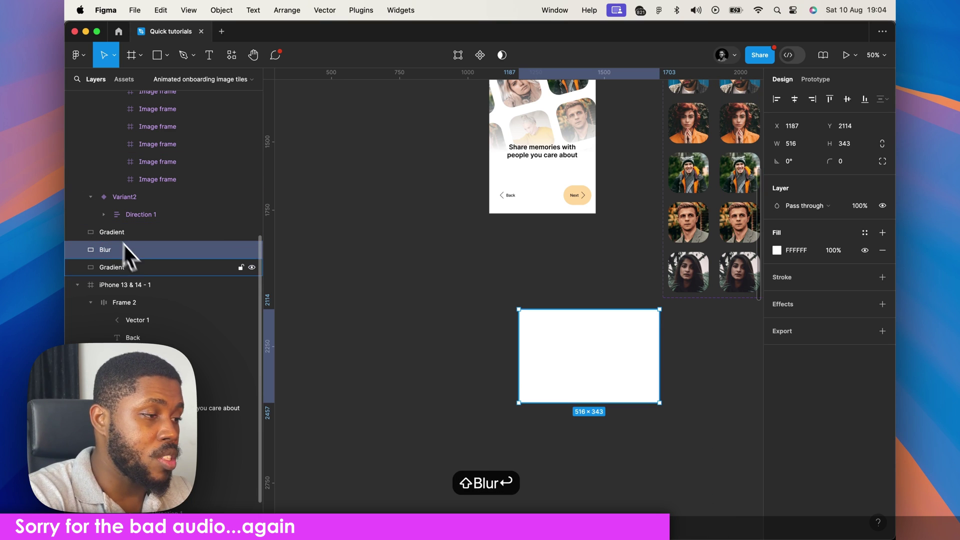
# Rename the lowest of the three rectangles Mask and use it to mask the Gradient and Blur layers.
pyautogui.click(139, 270)
pyautogui.press('super+r')
pyautogui.write('Mask')
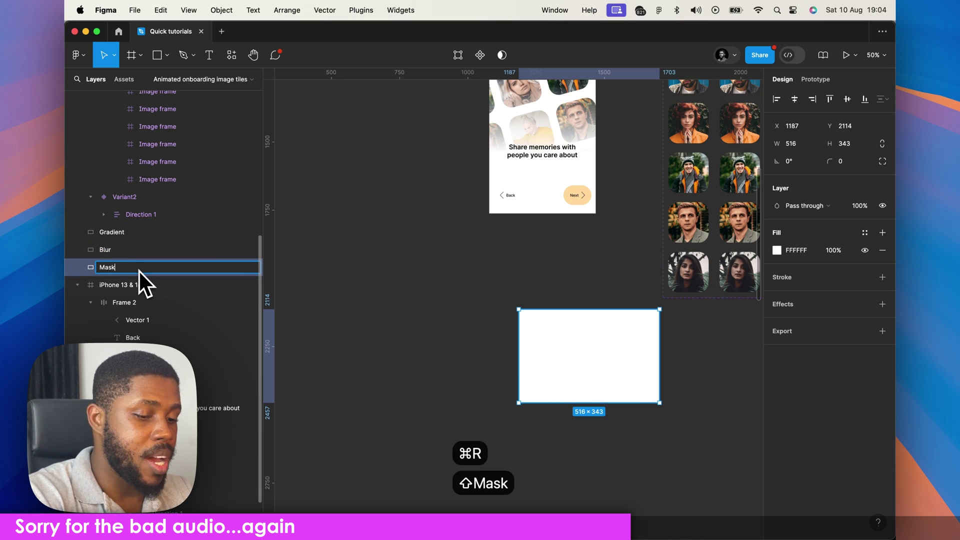
pyautogui.press('Return')
pyautogui.moveTo(463, 279); pyautogui.dragTo(603, 392)
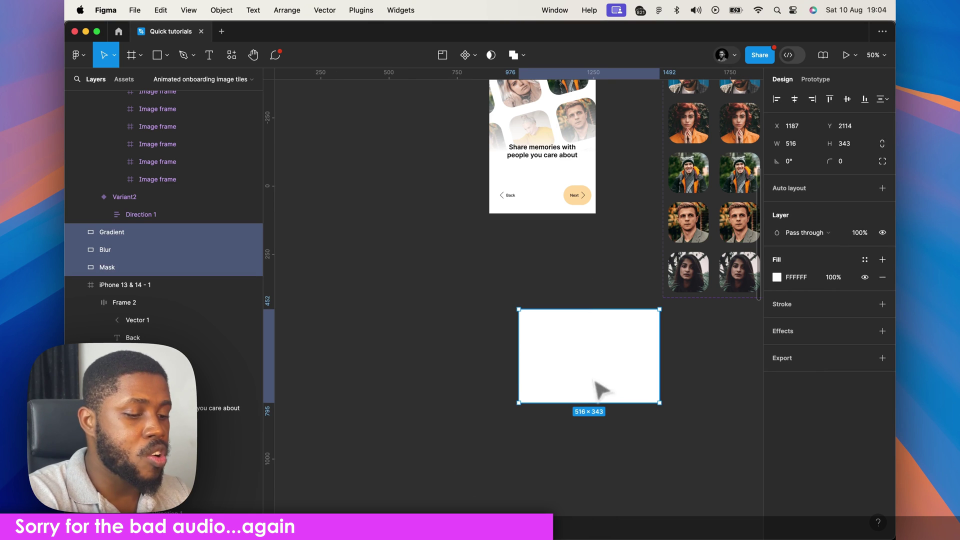
pyautogui.press('ctrl+super+m')
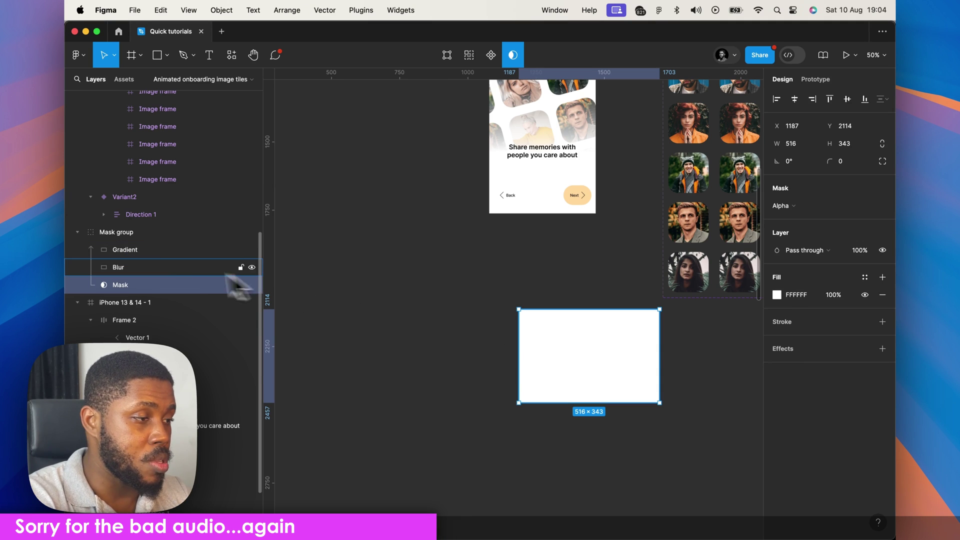
# Copy the properties of the phone screen's lower Gradient rectangle onto the Gradient layer in the Mask group.
pyautogui.click(140, 250)
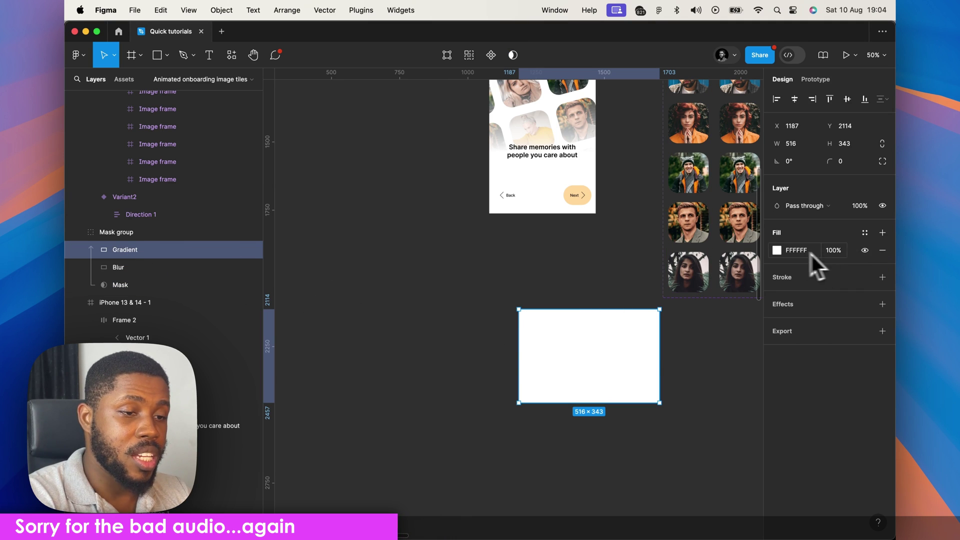
pyautogui.click(777, 250)
pyautogui.click(508, 242)
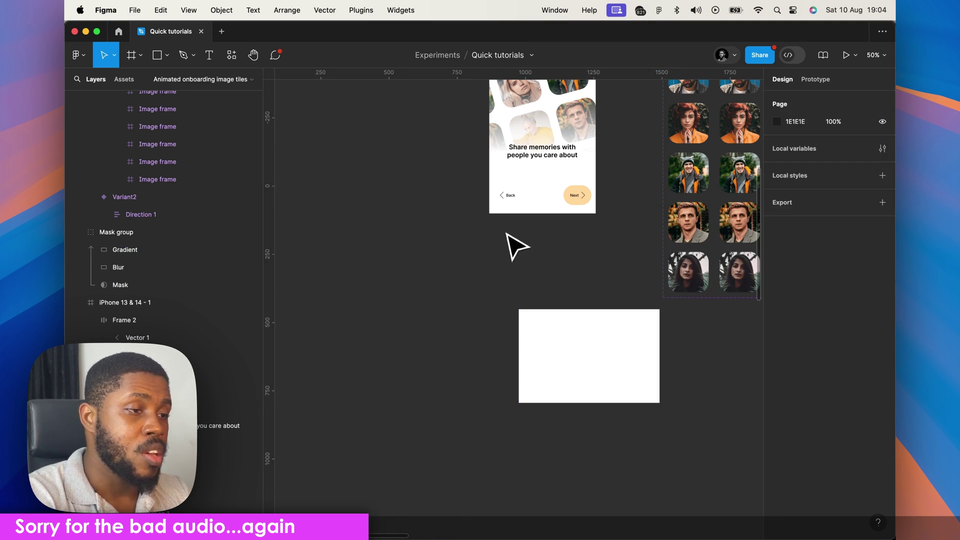
pyautogui.click(505, 156)
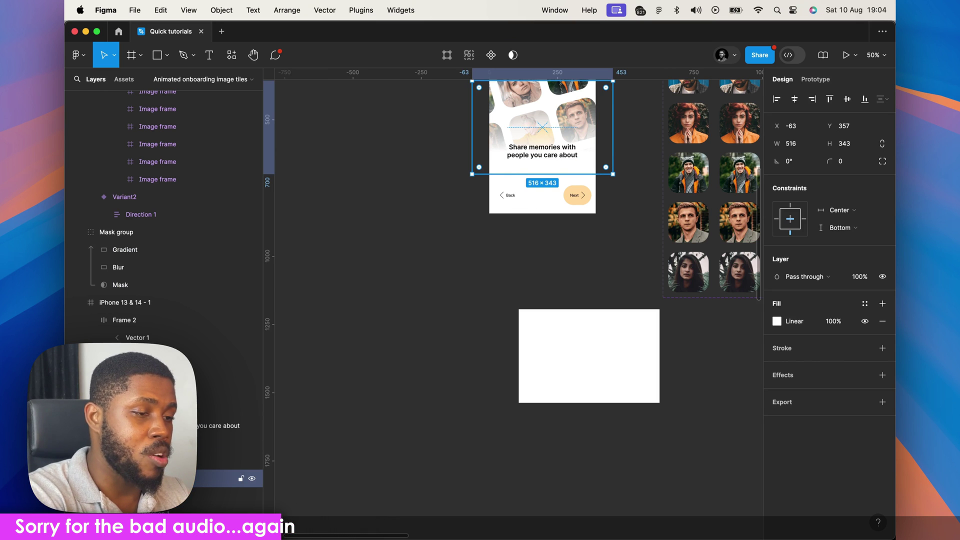
pyautogui.press('alt+super+c')
pyautogui.click(619, 336)
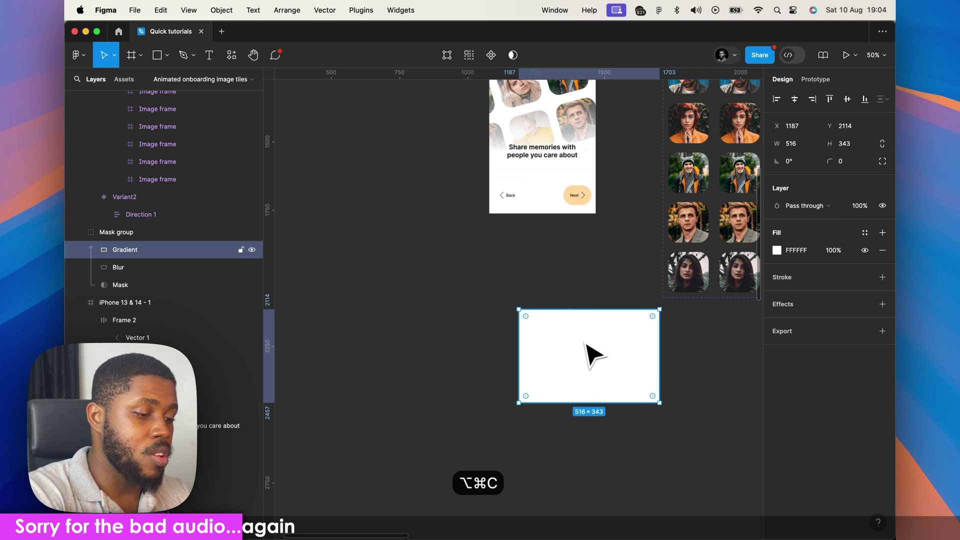
pyautogui.press('alt+super+v')
# Set the fill opacity of the Blur layer in the Mask group to 1%.
pyautogui.click(130, 270)
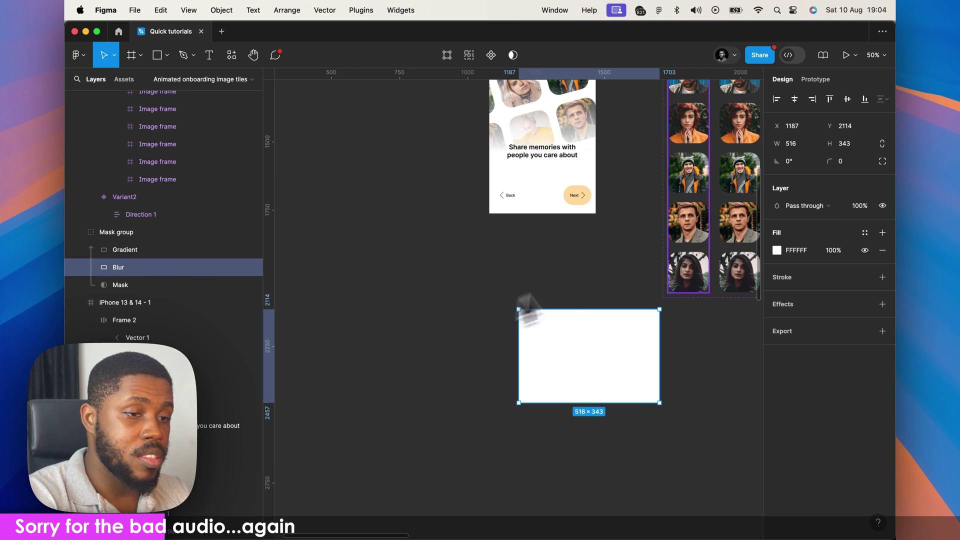
pyautogui.click(834, 254)
pyautogui.write('1')
pyautogui.press('Return')
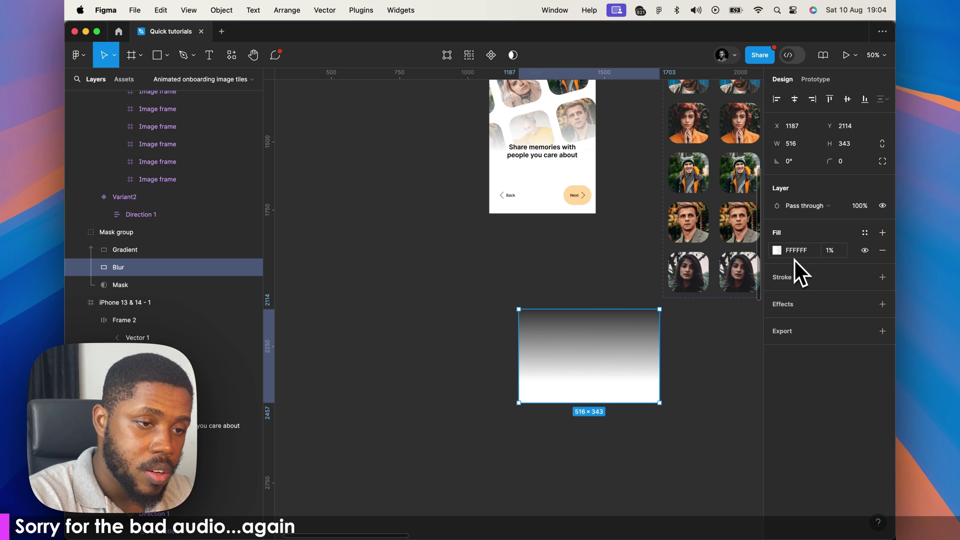
pyautogui.press('super+Right')
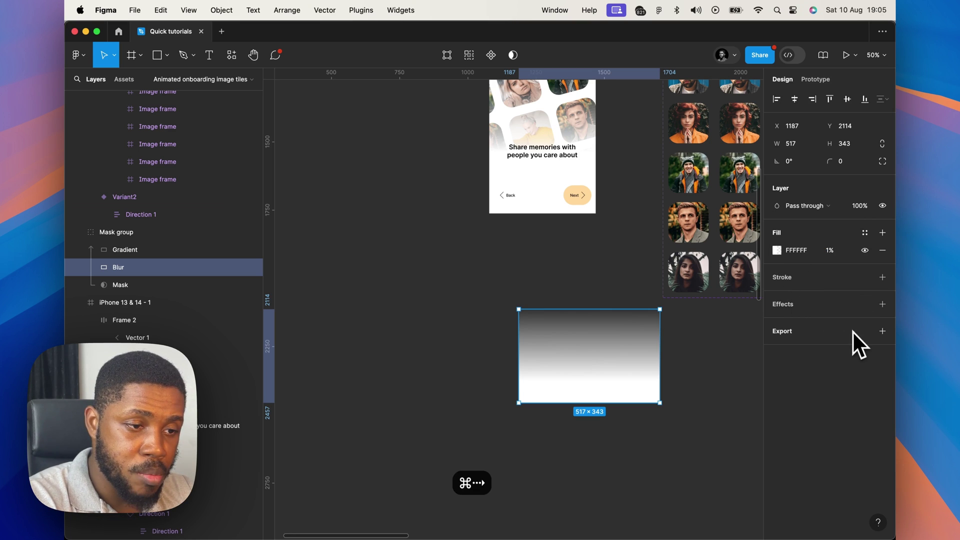
# Add a background blur effect of 80 to the Blur layer.
pyautogui.click(864, 304)
pyautogui.click(823, 305)
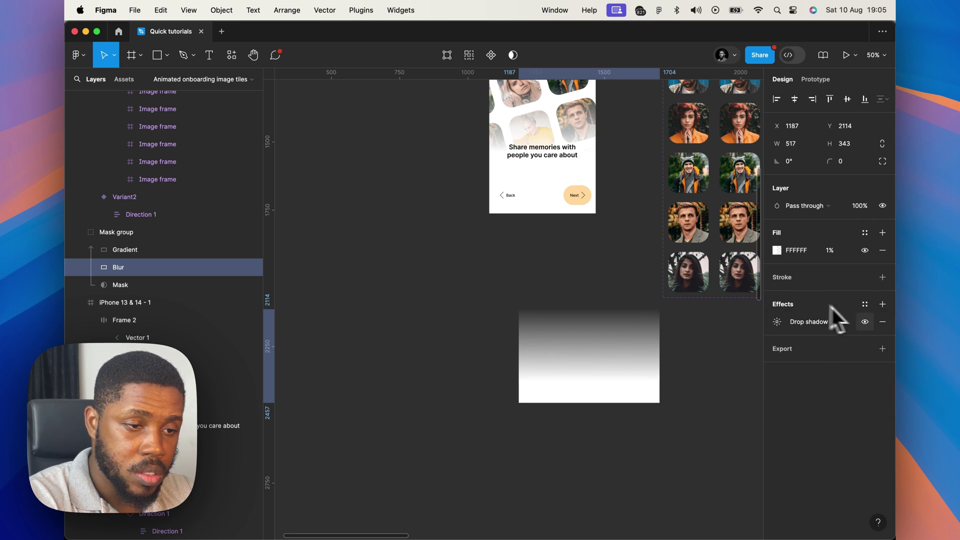
pyautogui.click(778, 323)
pyautogui.click(806, 326)
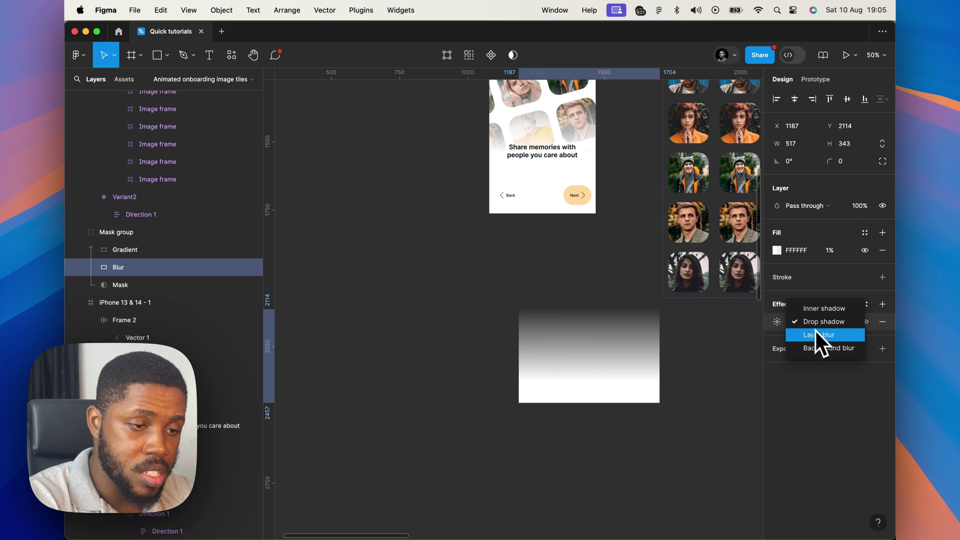
pyautogui.click(828, 348)
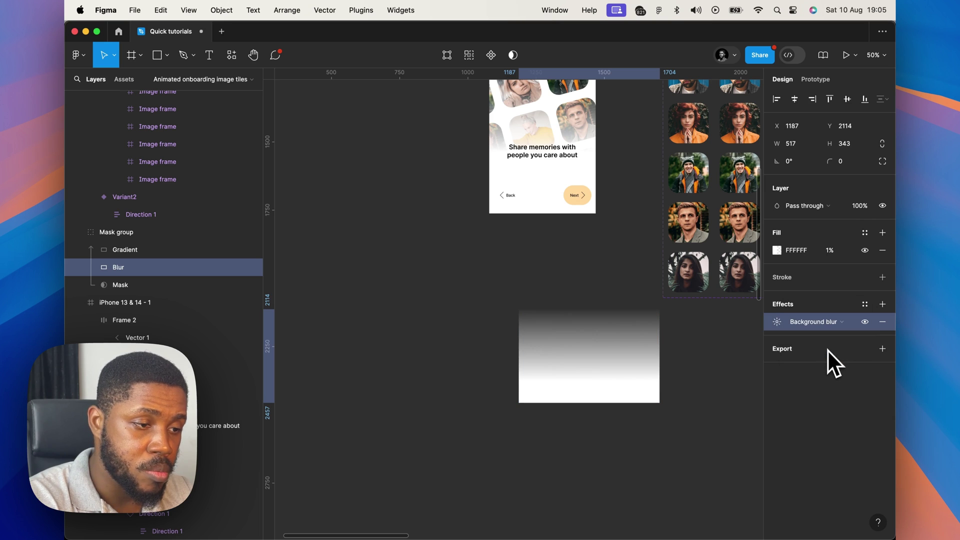
pyautogui.click(775, 322)
pyautogui.write('80')
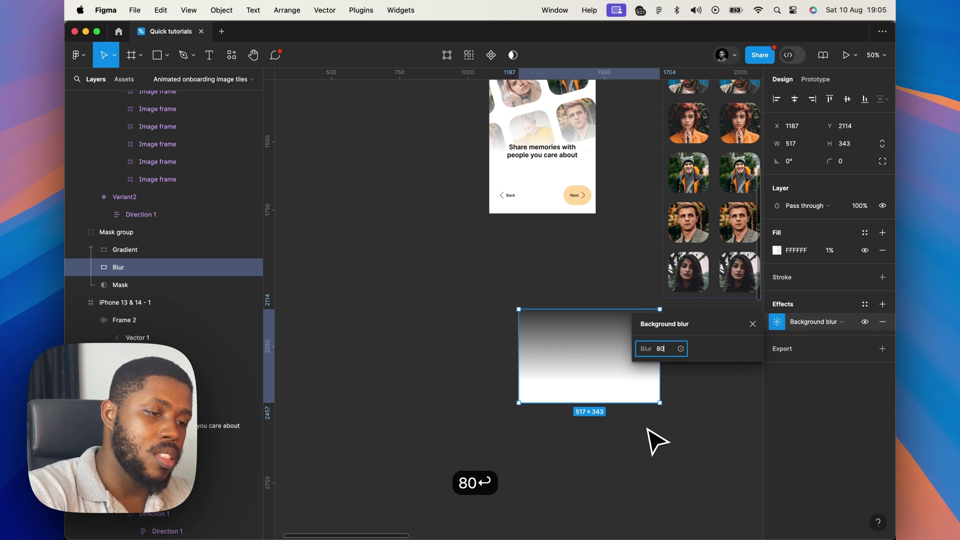
pyautogui.click(422, 346)
pyautogui.scroll(-3, 441, 343)
pyautogui.scroll(3, 435, 338)
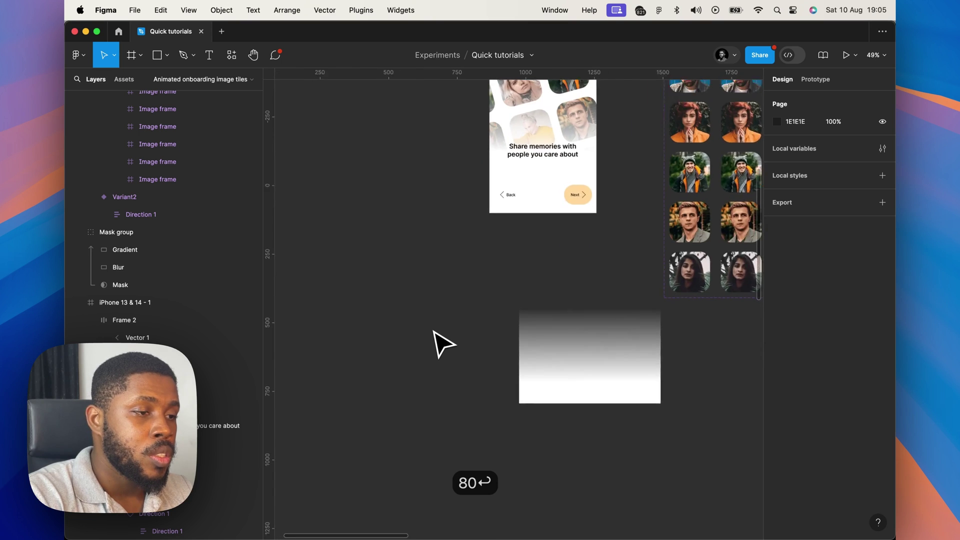
pyautogui.scroll(1, 442, 344)
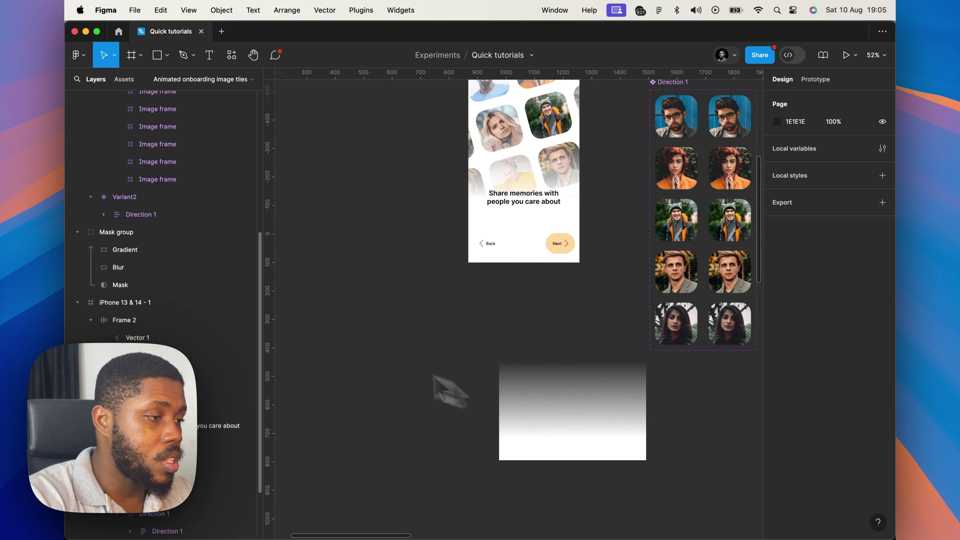
pyautogui.click(200, 287)
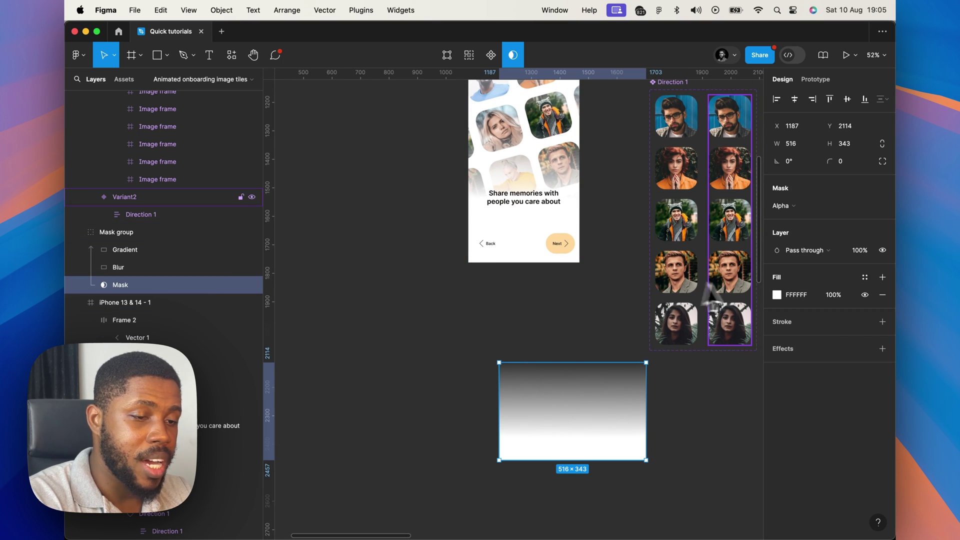
pyautogui.click(777, 296)
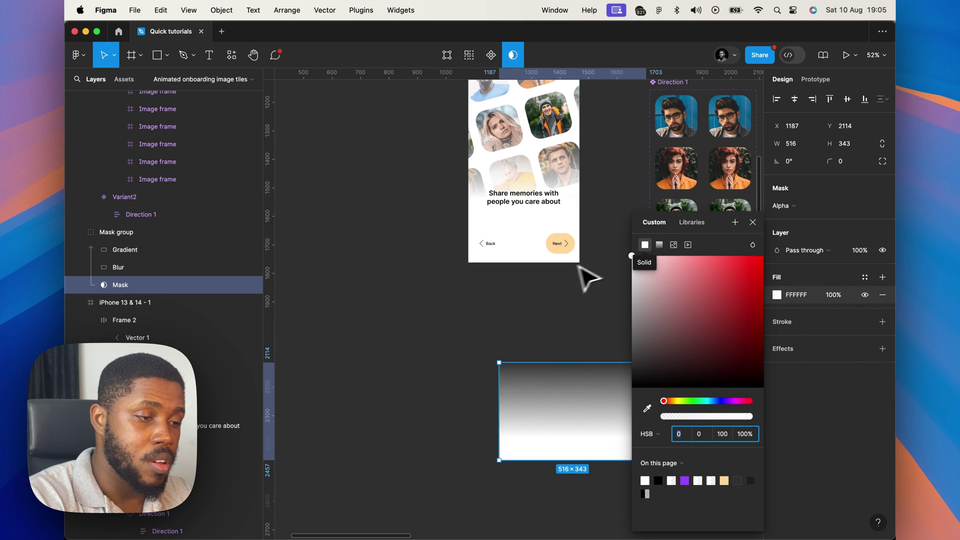
pyautogui.click(435, 360)
# Duplicate the Image holder frame onto the empty canvas below the Direction components, outside the phone frame.
pyautogui.scroll(-5, 433, 364)
pyautogui.scroll(-2, 429, 364)
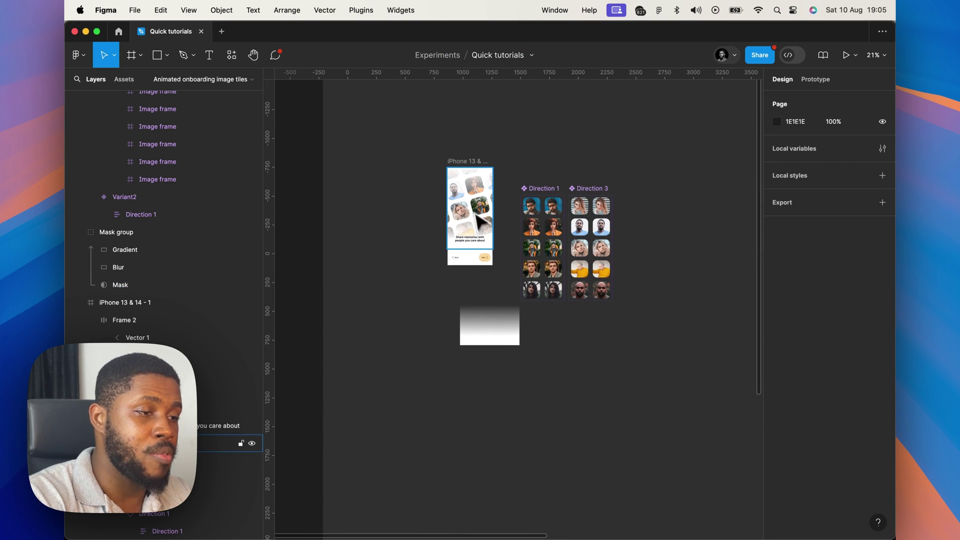
pyautogui.click(247, 444)
pyautogui.moveTo(488, 243); pyautogui.dragTo(554, 360)
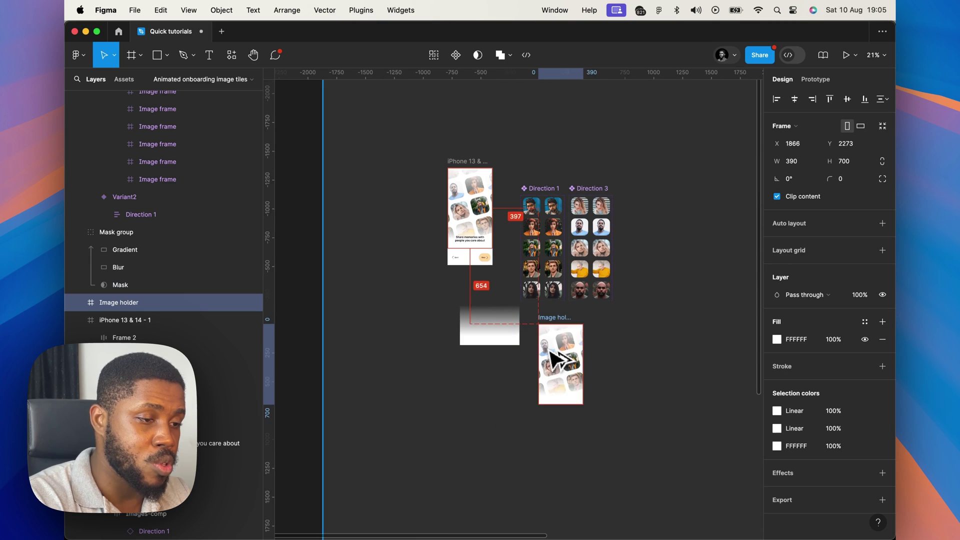
# Delete both Gradient rectangles from the duplicated Image holder frame.
pyautogui.scroll(5, 554, 360)
pyautogui.click(554, 287)
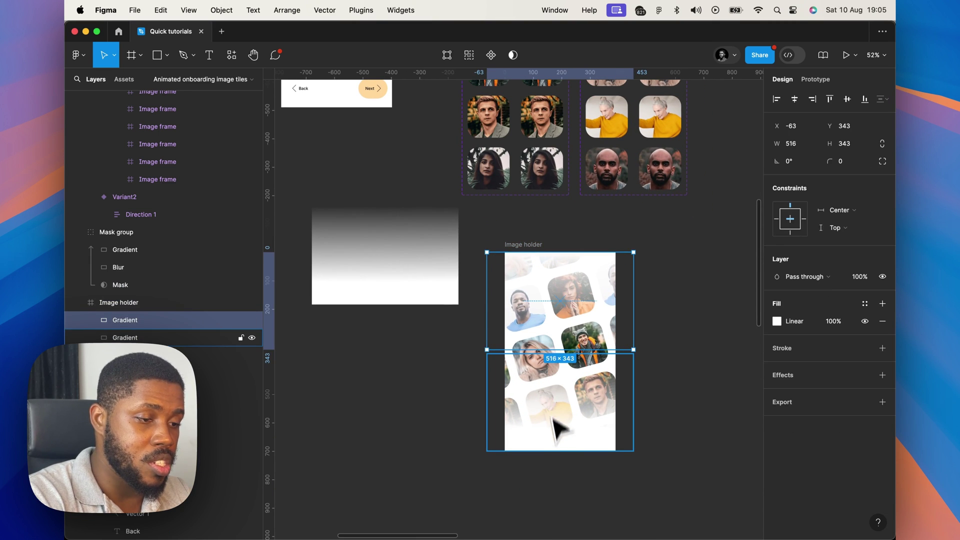
pyautogui.keyDown('shift'); pyautogui.click(553, 436); pyautogui.keyUp('shift')
pyautogui.press('BackSpace')
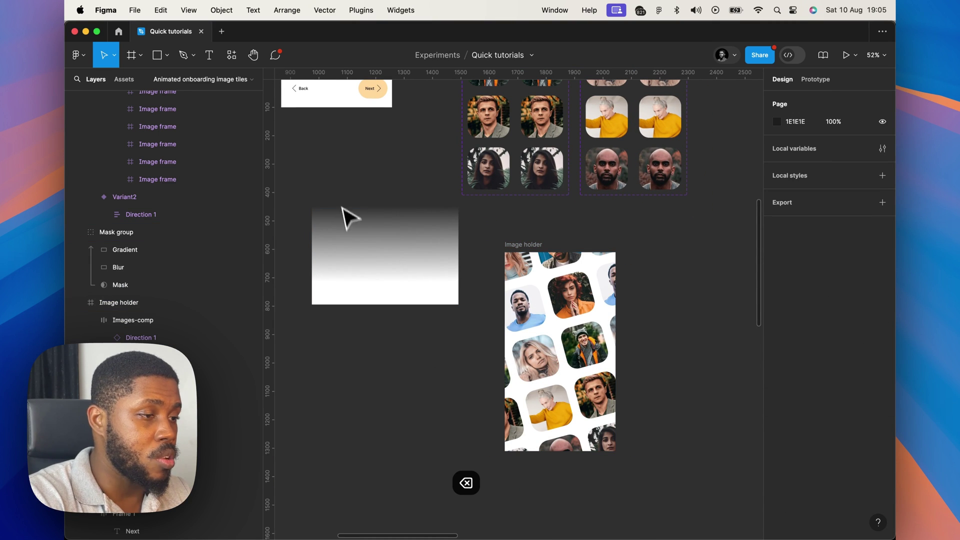
# Move the Mask group from the canvas into the duplicated Image holder frame.
pyautogui.click(338, 219)
pyautogui.press('super+x')
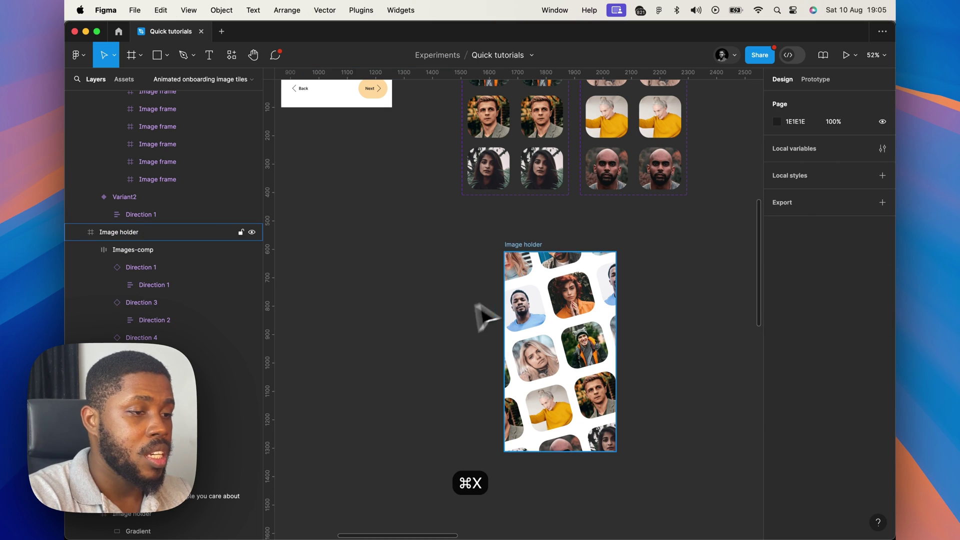
pyautogui.click(525, 255)
pyautogui.press('super+v')
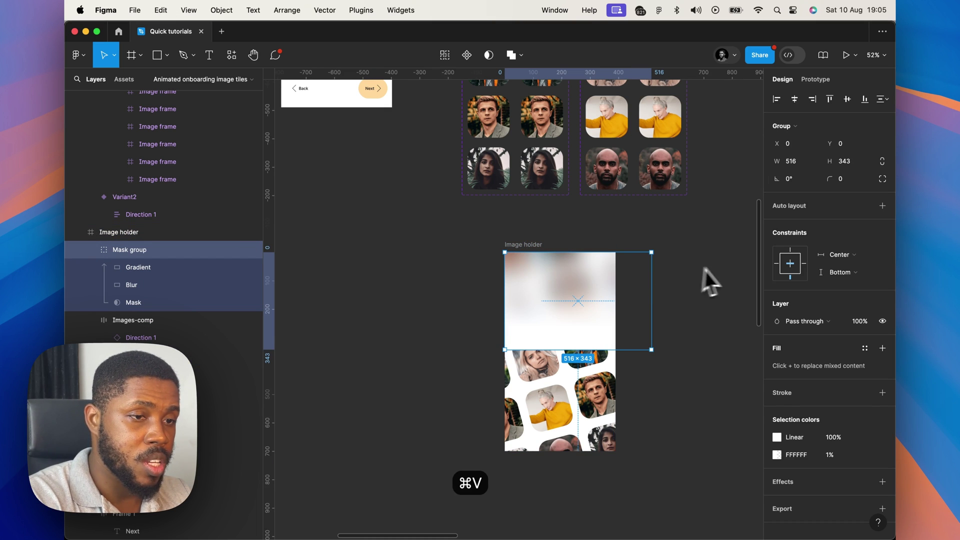
# Align the Mask group to the bottom of the Image holder frame and centre it horizontally.
pyautogui.click(865, 100)
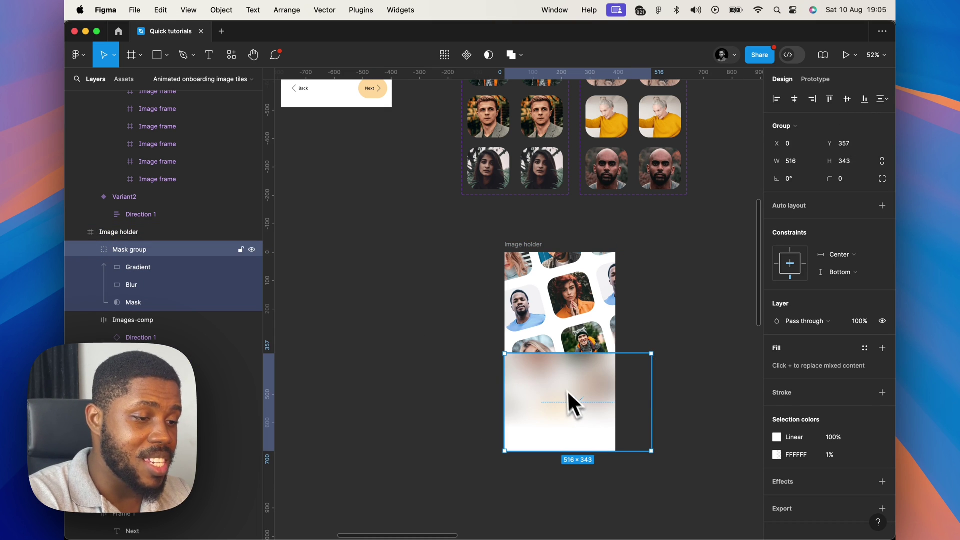
pyautogui.scroll(5, 581, 400)
pyautogui.scroll(-2, 587, 410)
pyautogui.scroll(3, 587, 409)
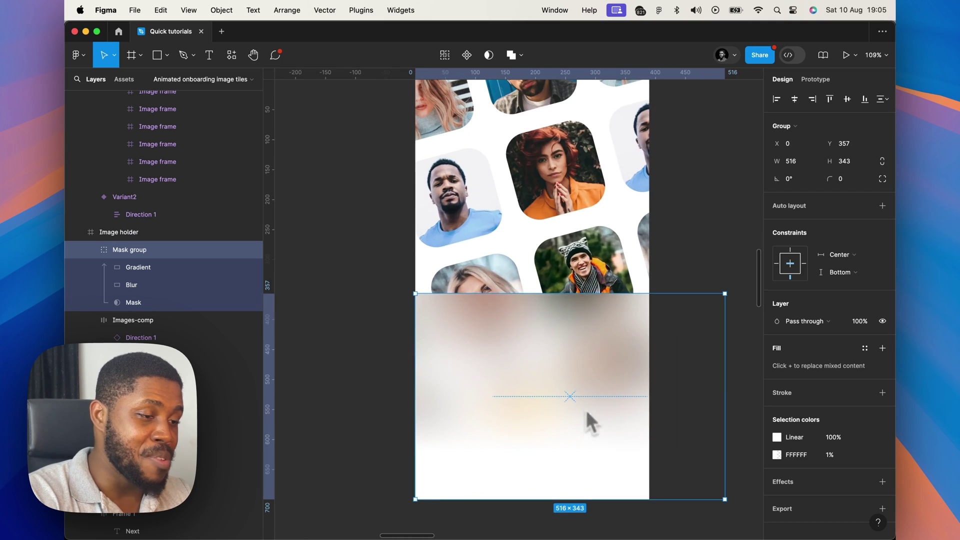
pyautogui.scroll(-5, 586, 411)
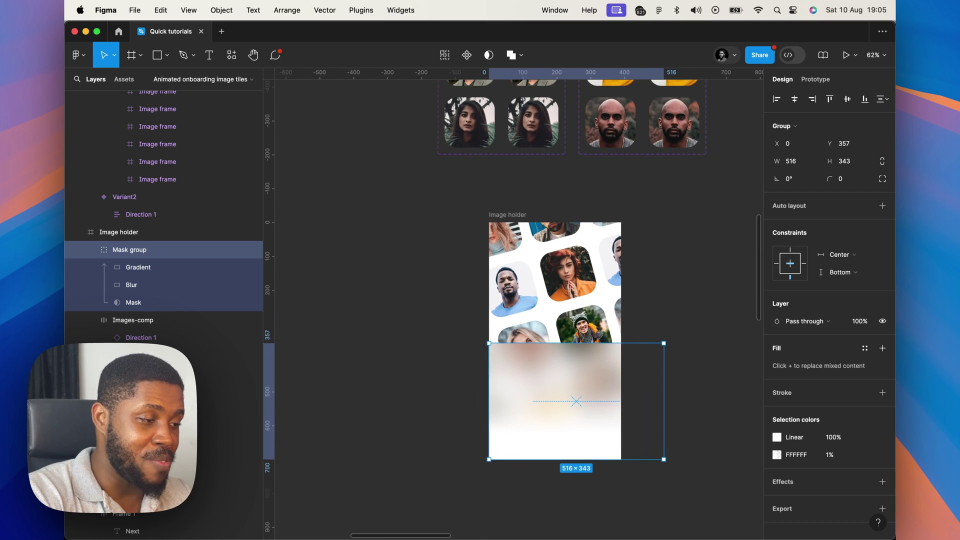
pyautogui.click(795, 99)
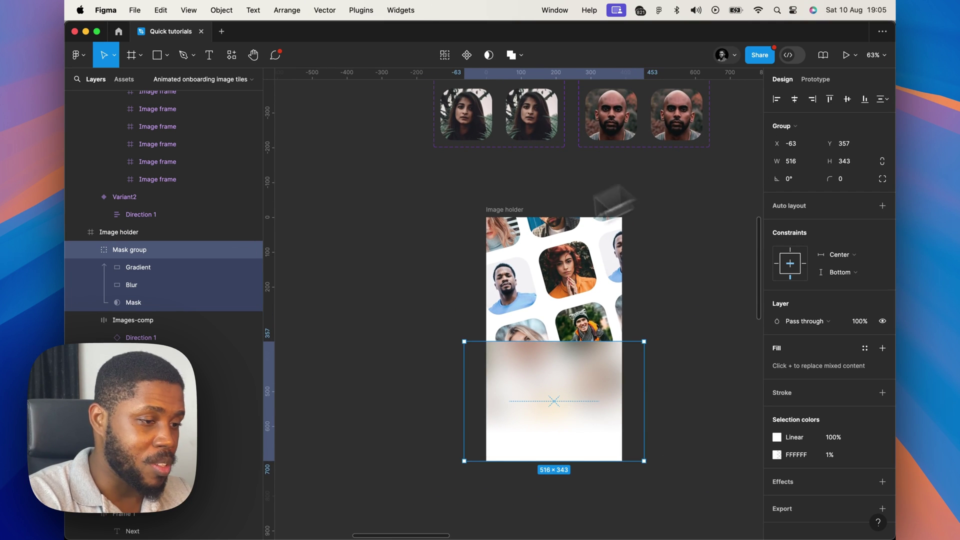
# Compare the fade with the Blur layer and the Gradient layer each temporarily hidden.
pyautogui.click(137, 289)
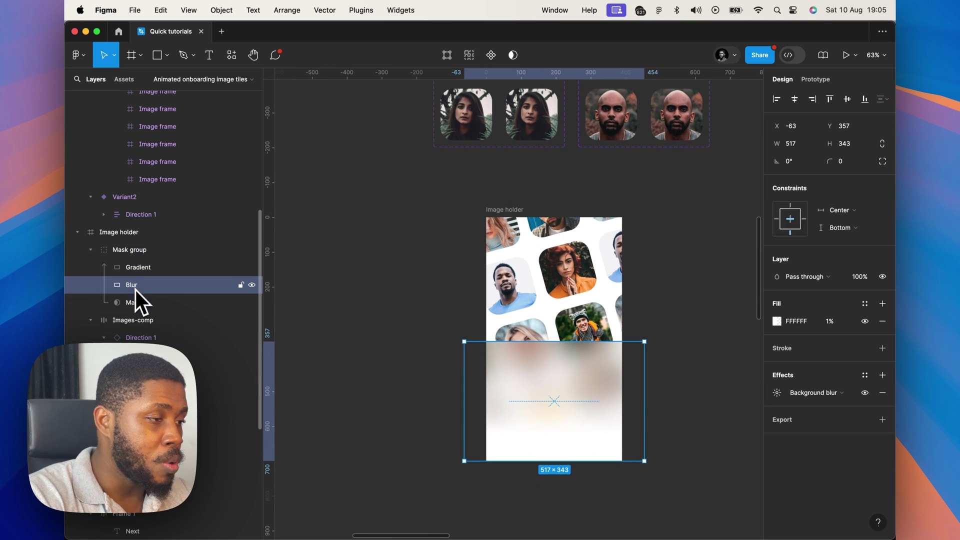
pyautogui.click(252, 285)
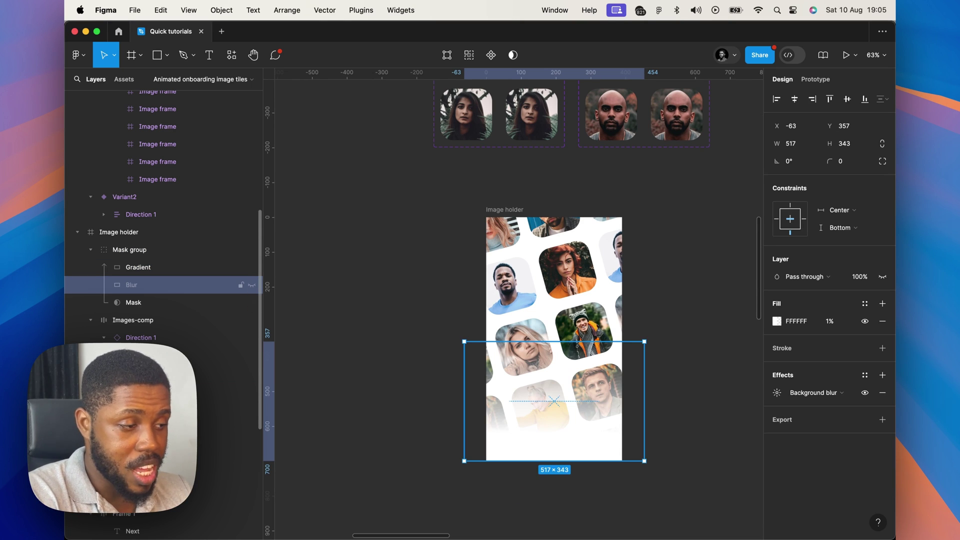
pyautogui.click(251, 285)
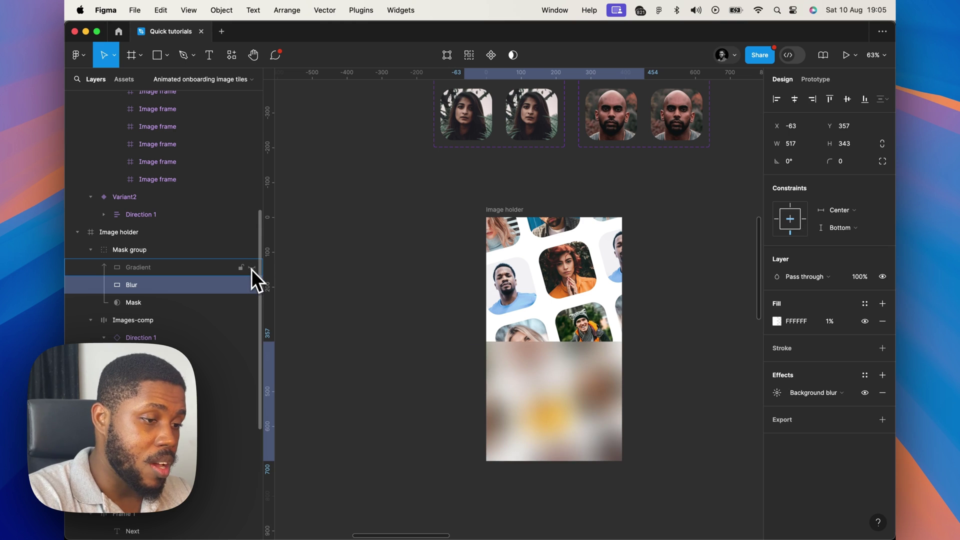
pyautogui.click(252, 269)
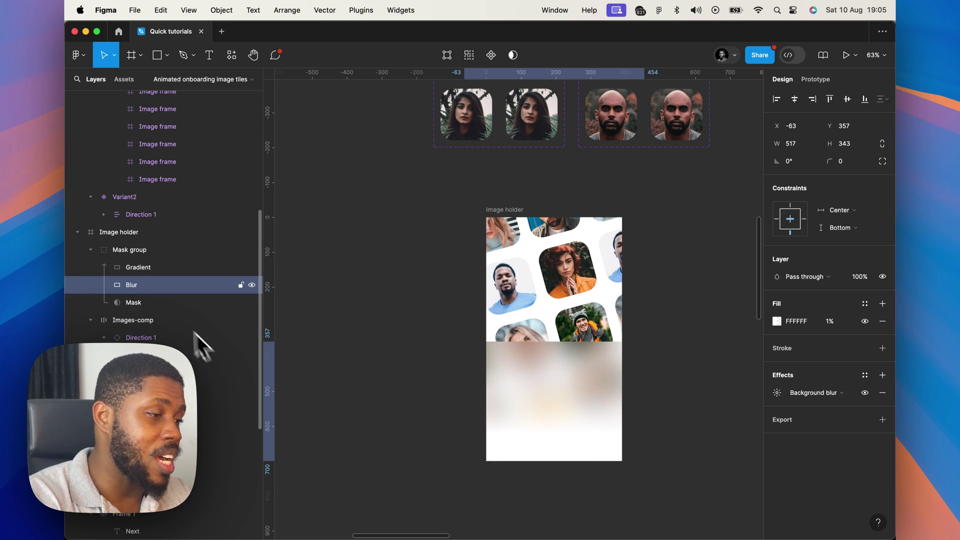
# Give the Mask layer a linear gradient fill with its 100% stop coloured white (FFFFFF).
pyautogui.click(142, 303)
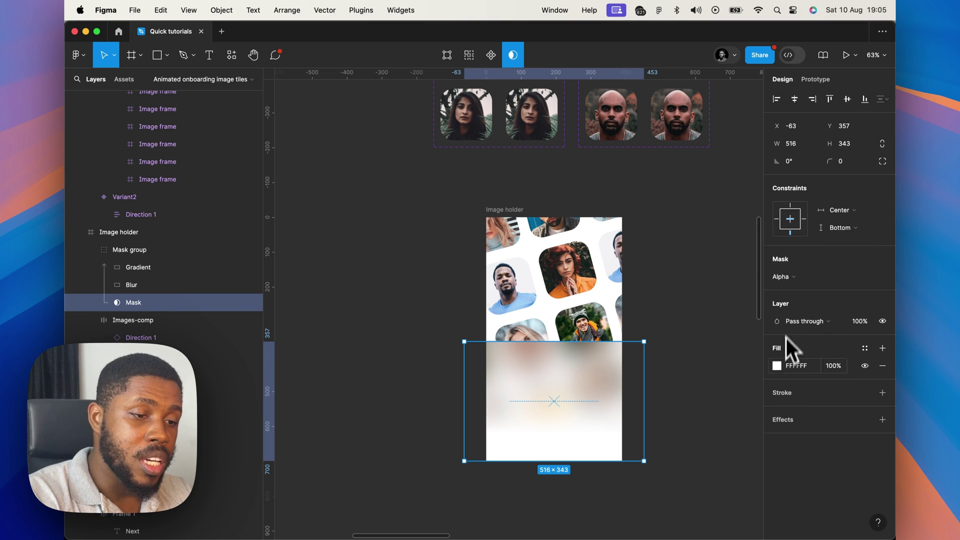
pyautogui.click(777, 365)
pyautogui.click(659, 245)
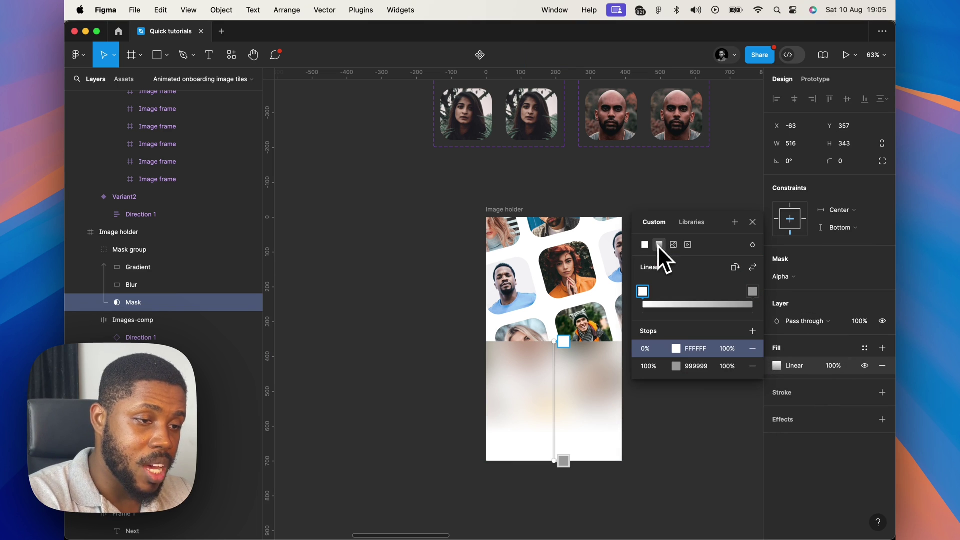
pyautogui.click(693, 365)
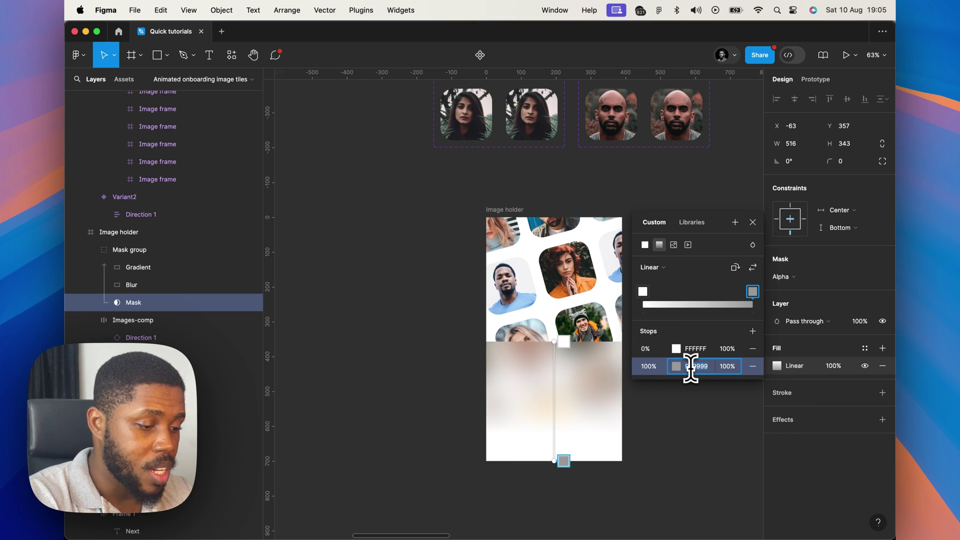
pyautogui.write('ff')
pyautogui.press('Return')
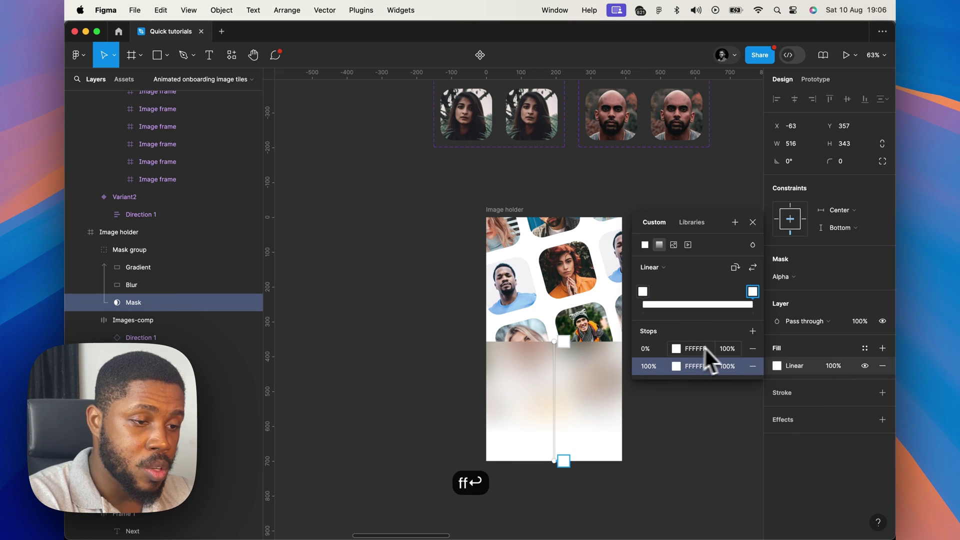
# Set the mask gradient's 0% stop to 0% opacity and end the gradient at about the layer's vertical middle.
pyautogui.click(728, 350)
pyautogui.write('0')
pyautogui.press('Return')
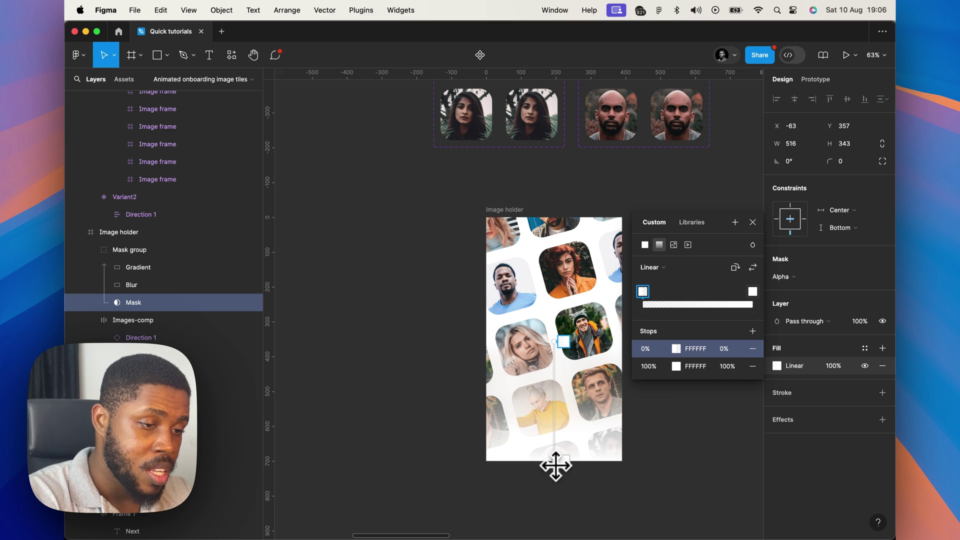
pyautogui.moveTo(555, 465); pyautogui.dragTo(555, 381)
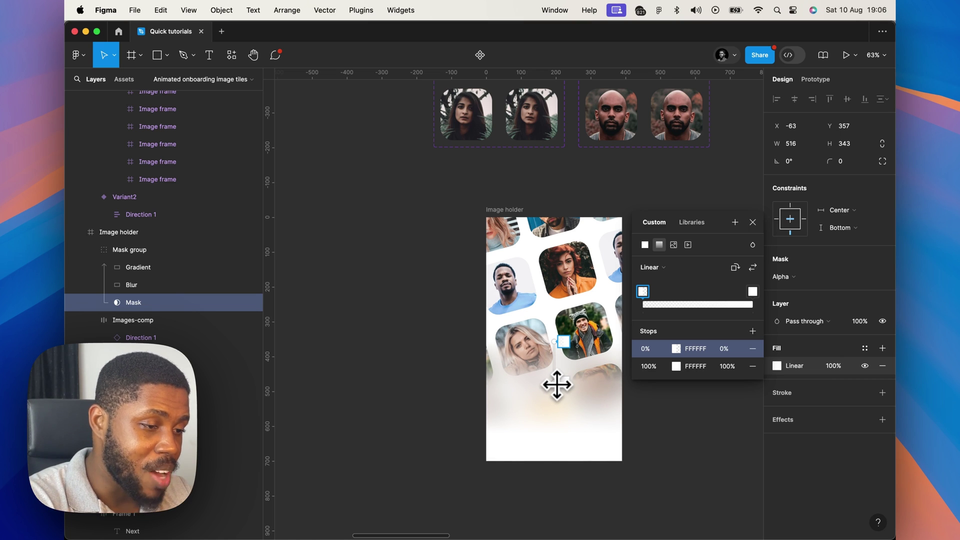
pyautogui.moveTo(557, 384)
pyautogui.mouseDown()
pyautogui.moveTo(557, 422)
pyautogui.moveTo(552, 403)
pyautogui.mouseUp()
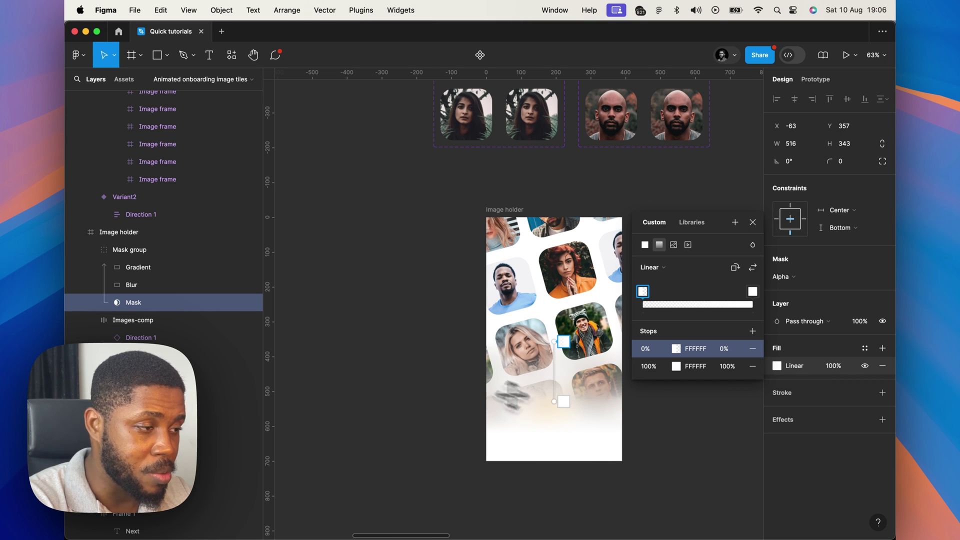
# Check the background blur settings of the Blur layer.
pyautogui.click(142, 286)
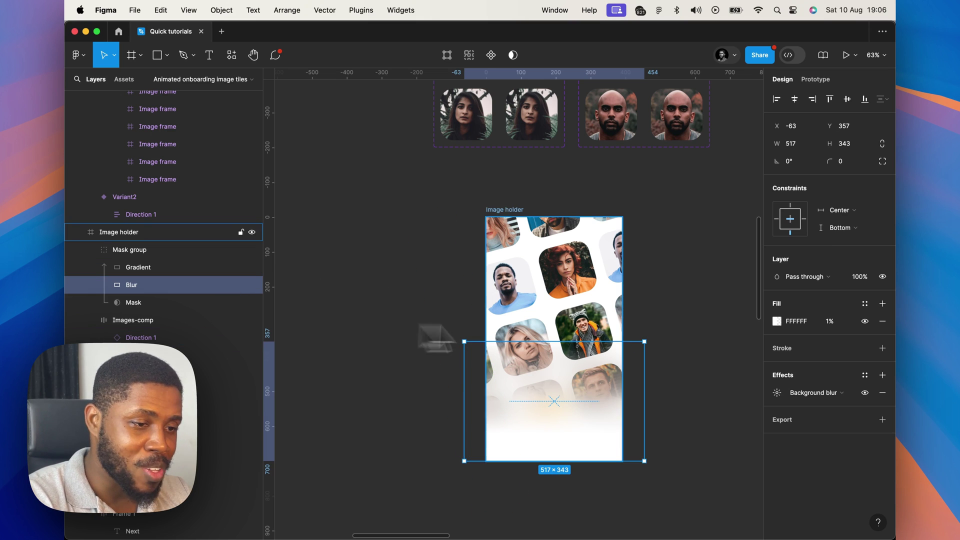
pyautogui.click(777, 393)
pyautogui.press('Escape')
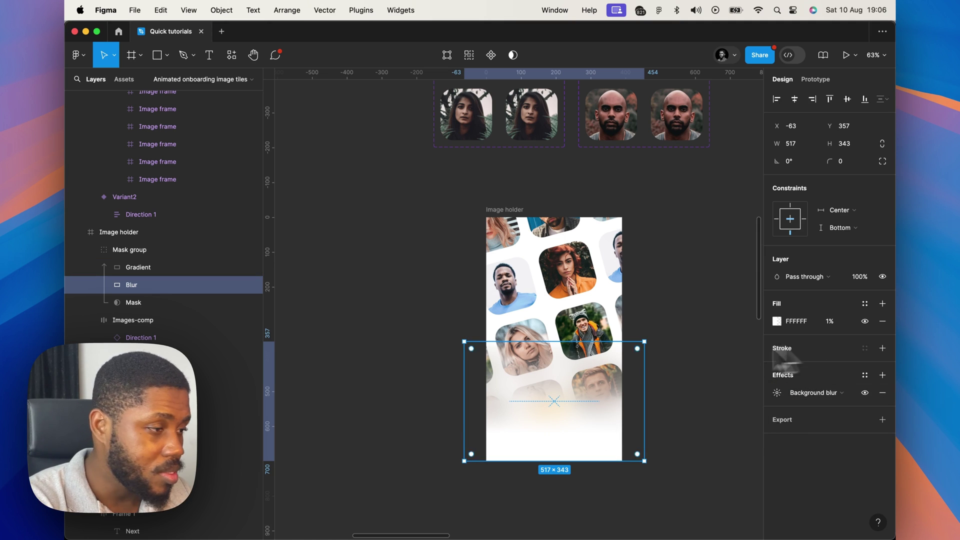
pyautogui.click(440, 325)
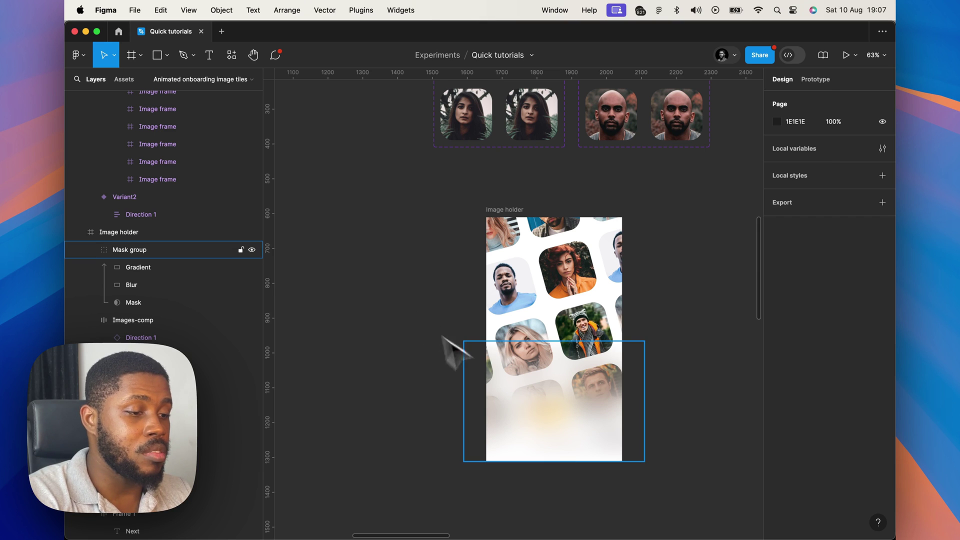
# Place a vertically flipped copy of the Mask group at the top edge of the Image holder frame.
pyautogui.click(575, 447)
pyautogui.press('super+d')
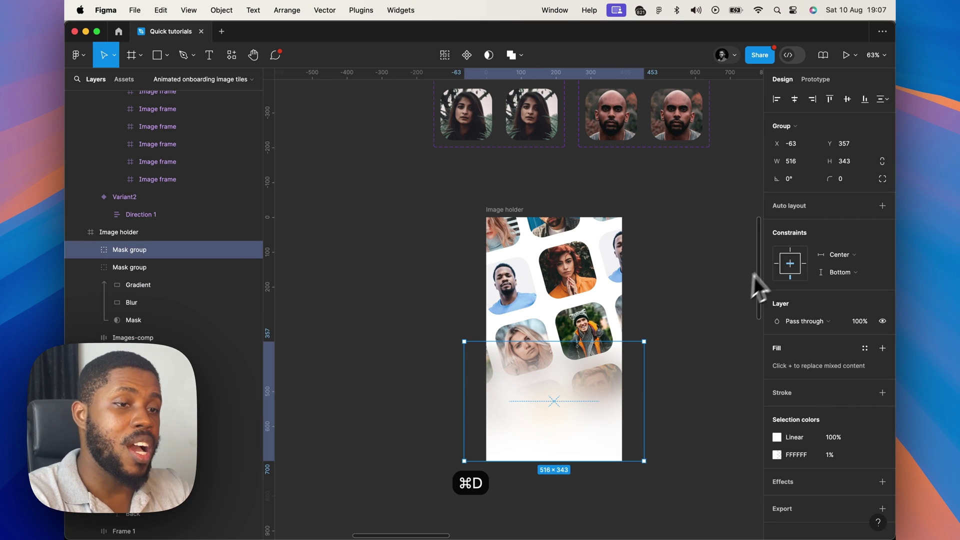
pyautogui.click(830, 99)
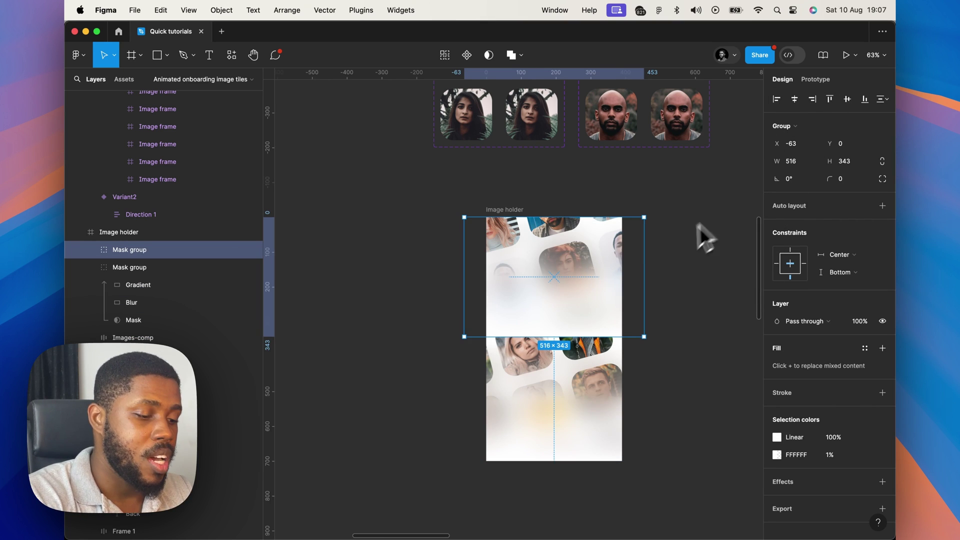
pyautogui.hotkey('shift', 'v')
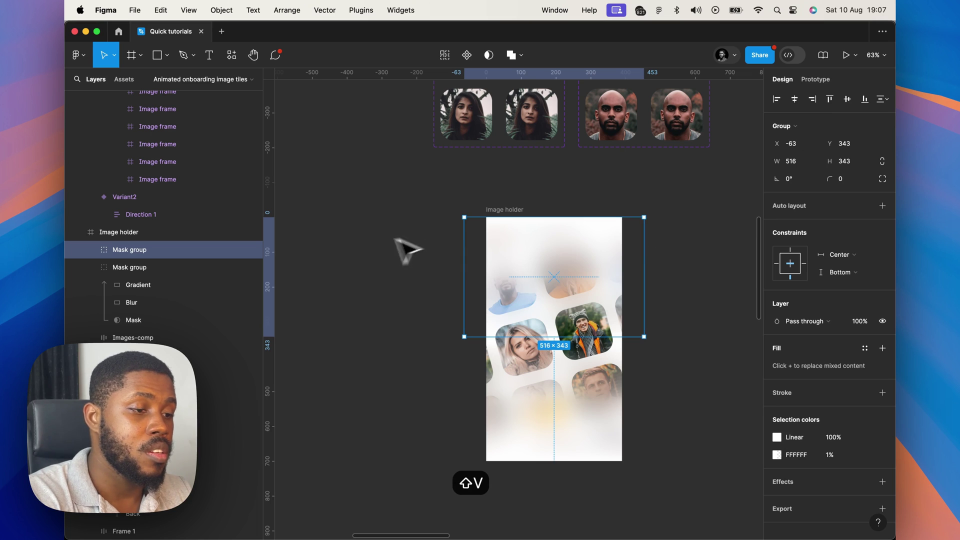
# Shift the flipped Mask group 110 px upward, past the top edge of the Image holder frame.
pyautogui.click(417, 232)
pyautogui.press('super+z')
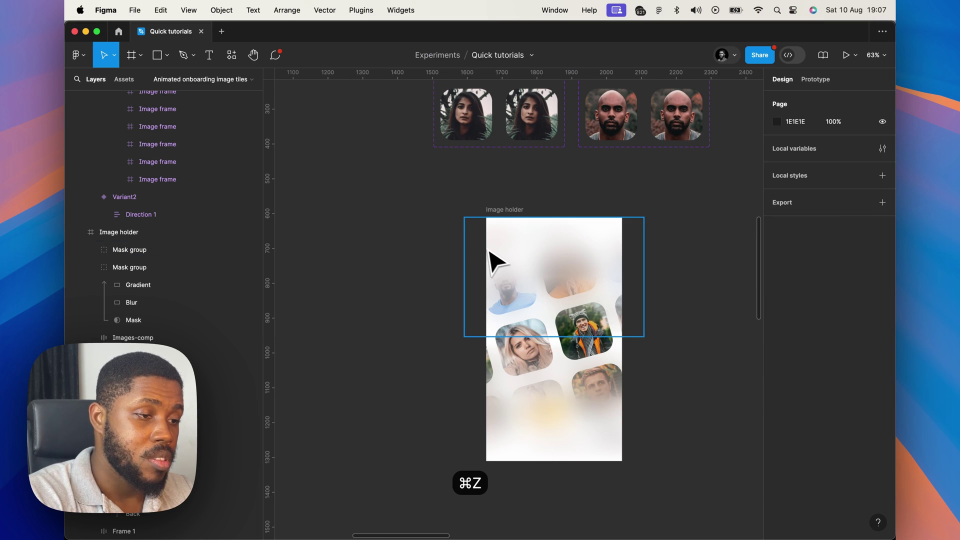
pyautogui.hotkey('shift', 'Up')
pyautogui.hotkey('shift', 'Up')
pyautogui.hotkey('shift', 'Up')
pyautogui.hotkey('shift', 'Up')
pyautogui.hotkey('shift', 'Up')
pyautogui.hotkey('shift', 'Up')
pyautogui.hotkey('shift', 'Up')
pyautogui.hotkey('shift', 'Up')
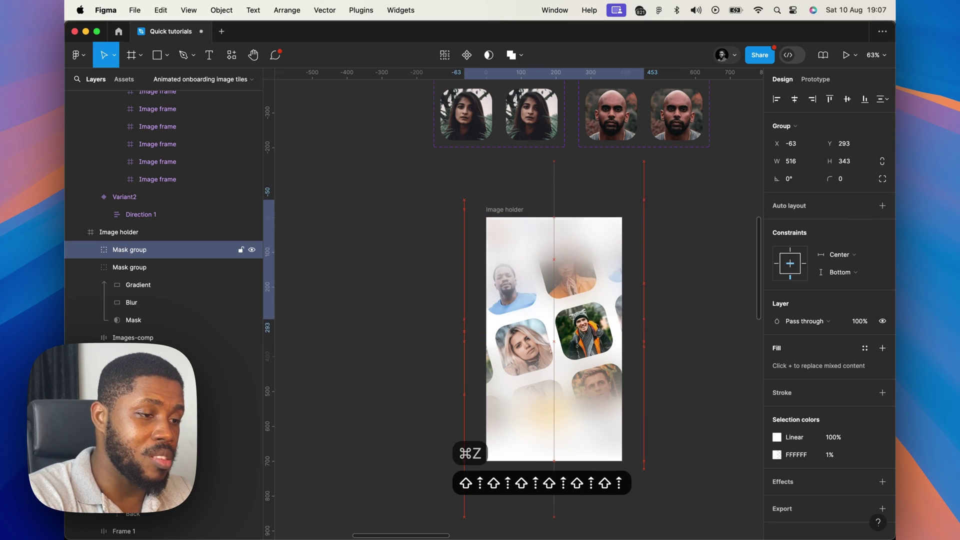
pyautogui.hotkey('shift', 'Up')
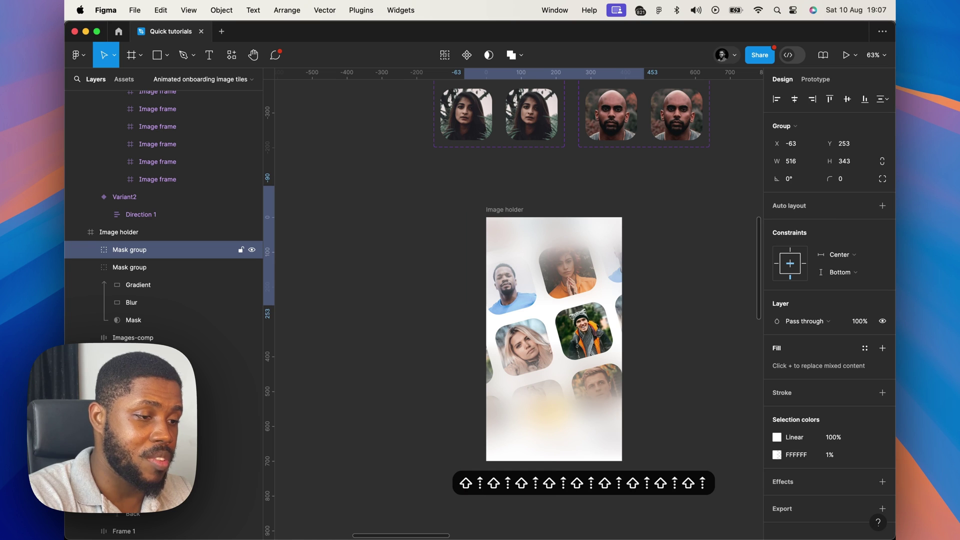
pyautogui.hotkey('shift', 'Up')
pyautogui.hotkey('shift', 'Up')
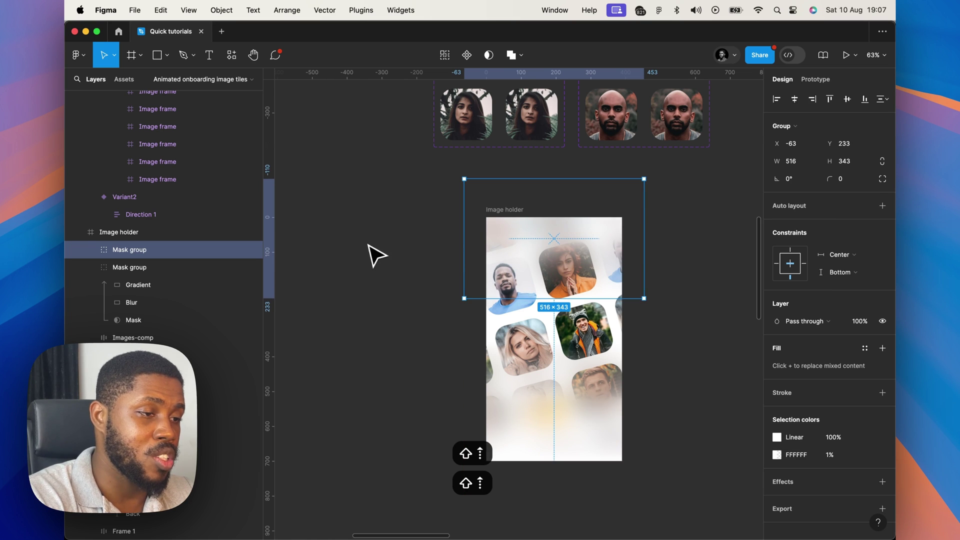
pyautogui.click(380, 252)
# Move the reworked Image holder frame into the phone screen over its existing Image holder, behind the headline text.
pyautogui.click(505, 211)
pyautogui.press('super+x')
pyautogui.scroll(-5, 512, 228)
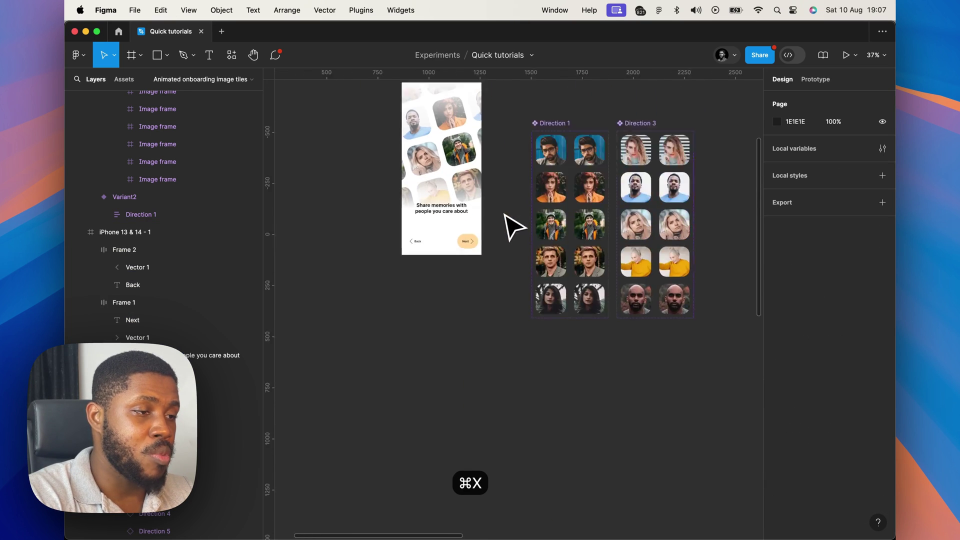
pyautogui.scroll(5, 513, 228)
pyautogui.press('shift+super+v')
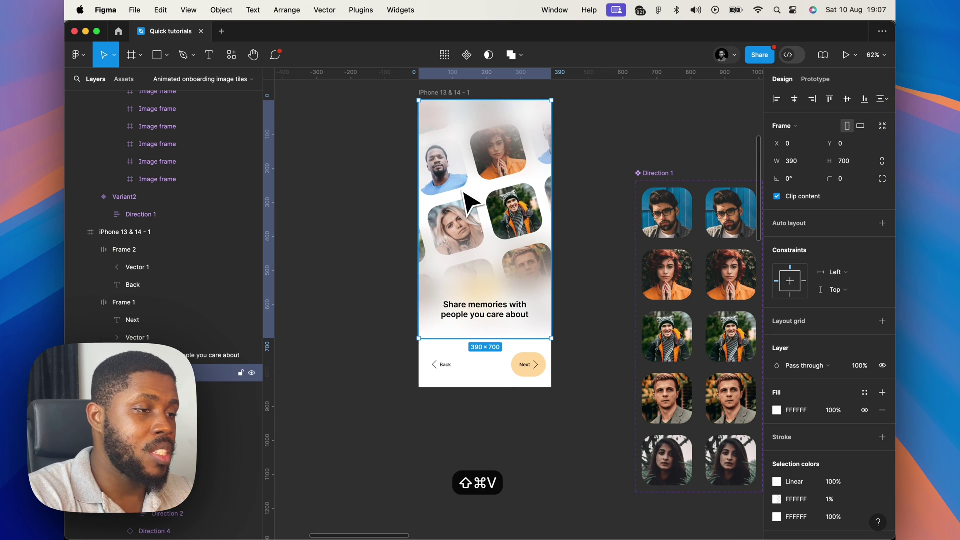
pyautogui.click(311, 325)
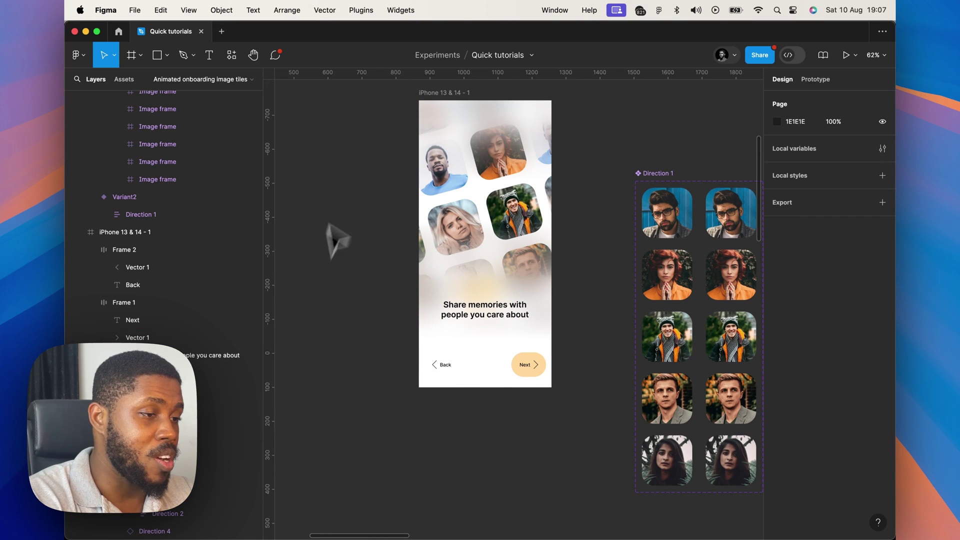
# Preview the iPhone 13 & 14 - 1 frame as a running prototype to watch the animated photo columns.
pyautogui.scroll(3, 357, 197)
pyautogui.click(421, 159)
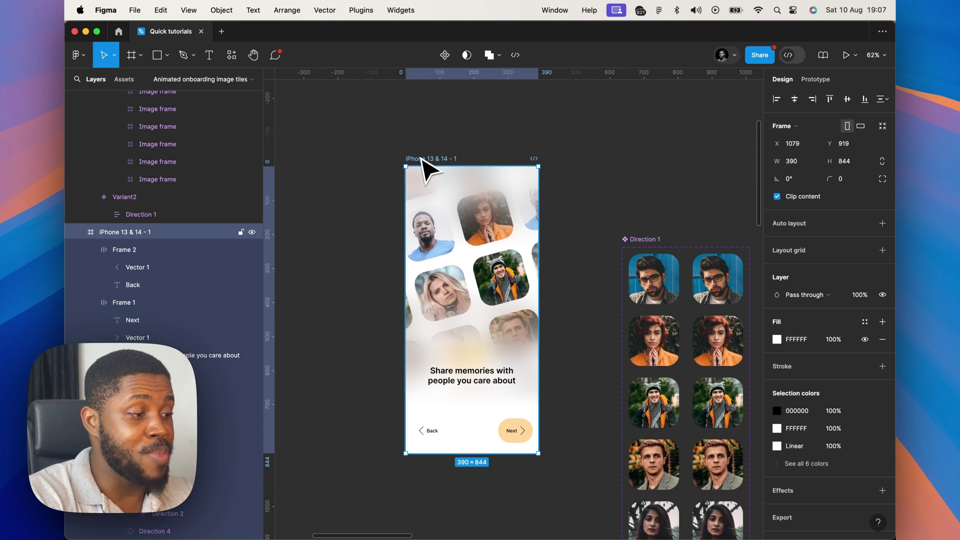
pyautogui.hotkey('shift', 'space')
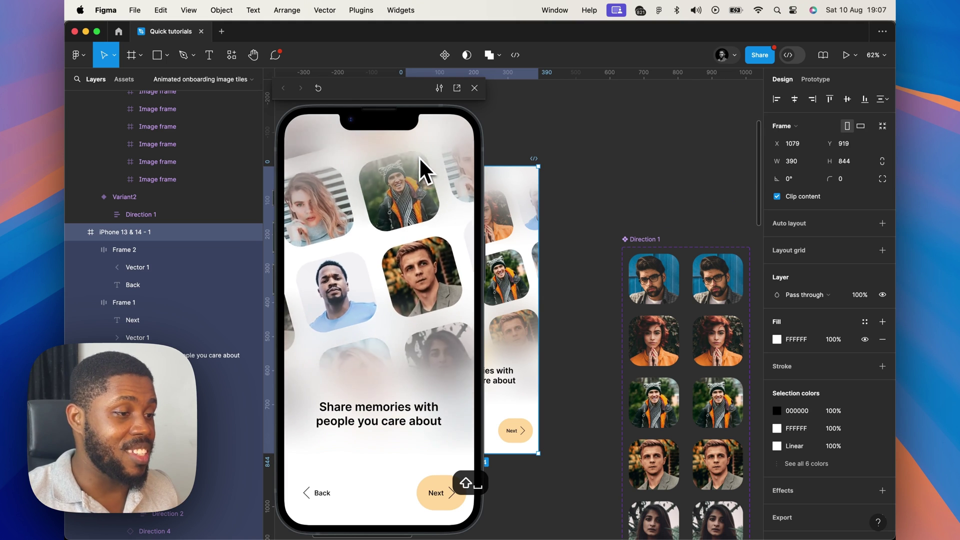